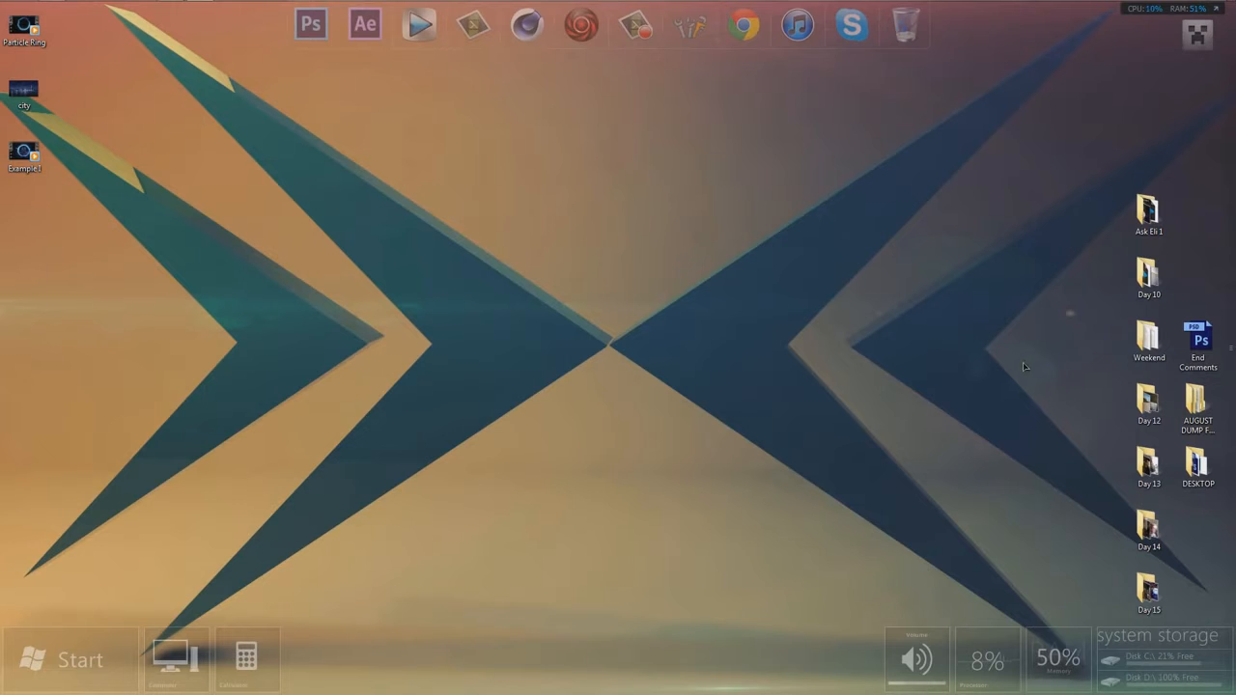
- Play the Example I video from the desktop to review the finished ring animation, and close the player
double_click(23, 152)
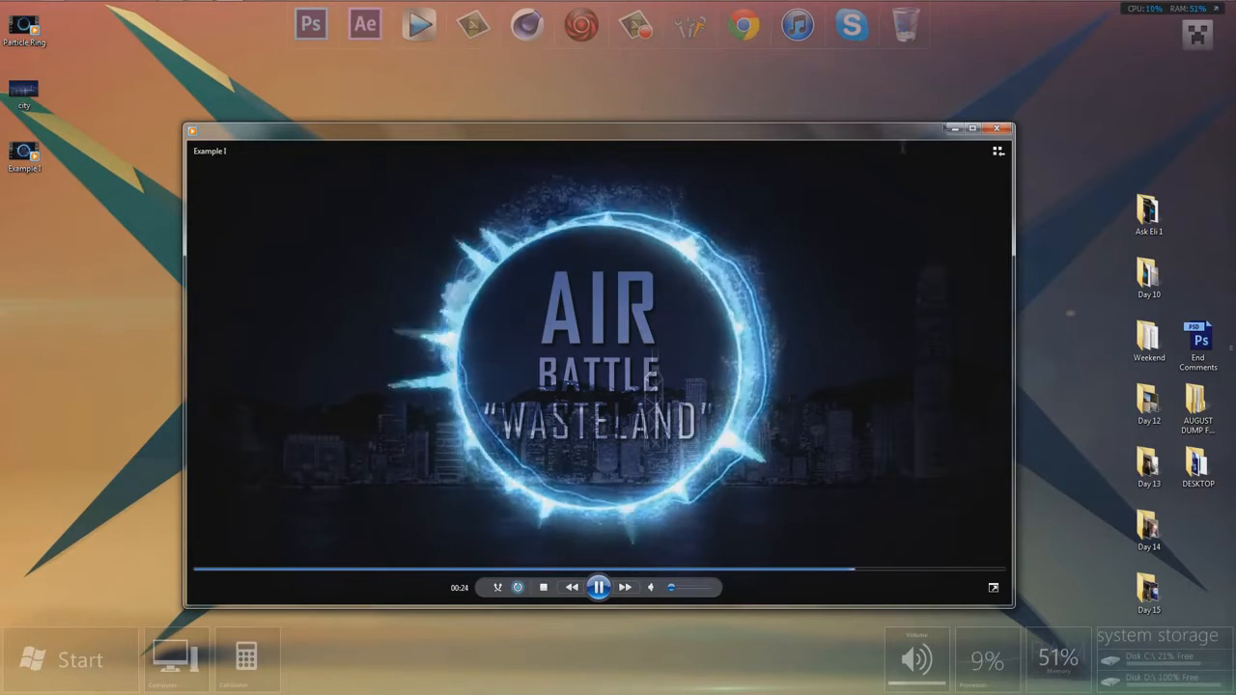
left_click(998, 128)
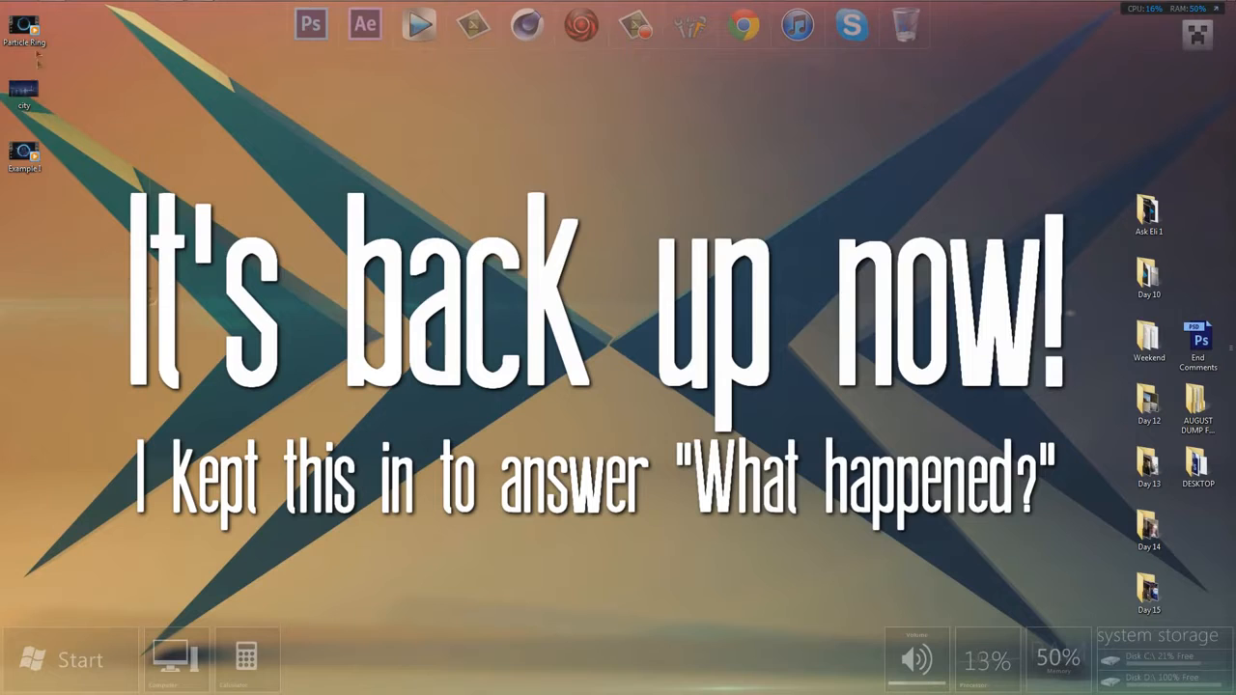
left_click_drag(149, 299, 20, 21)
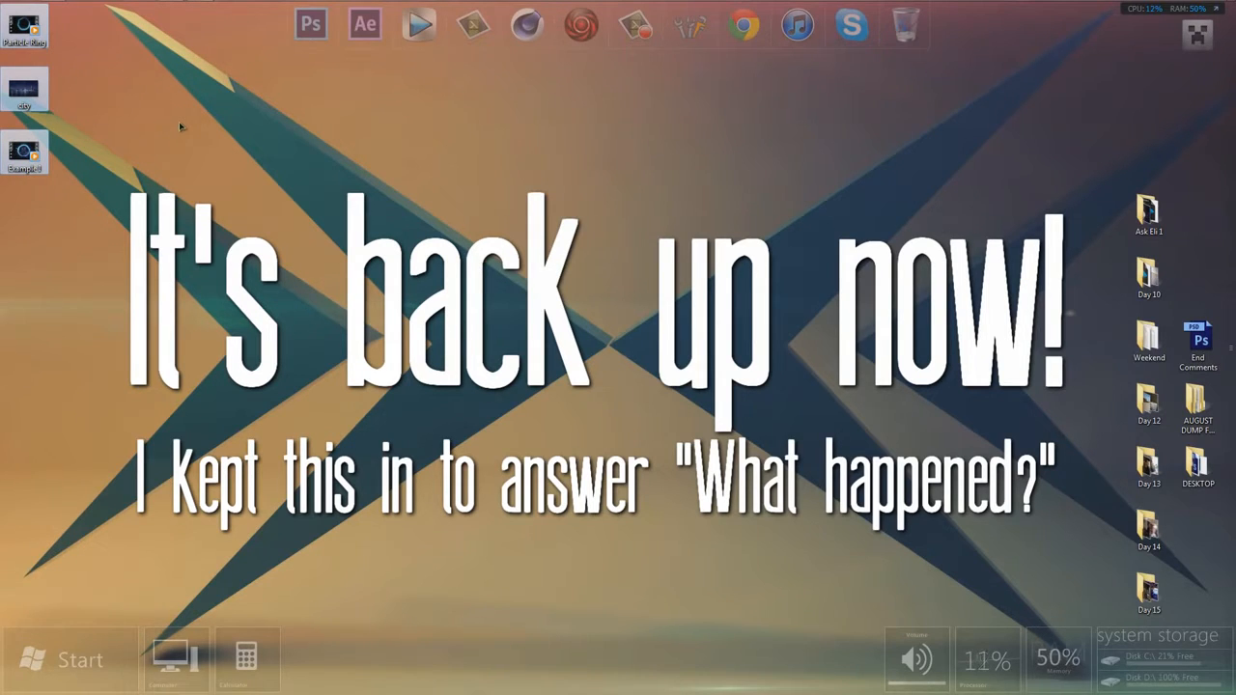
left_click(1094, 305)
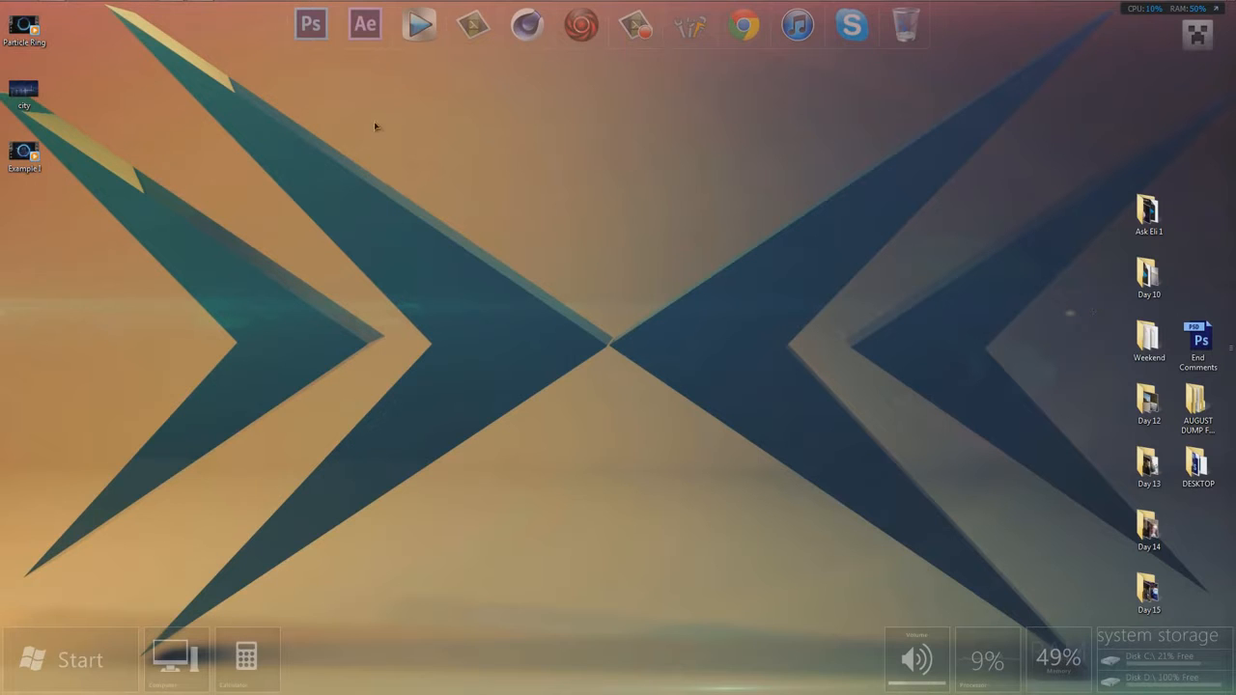
- Preview the Particle Ring video from the desktop and view The Ring tutorial page on Video Copilot in Chrome
double_click(24, 27)
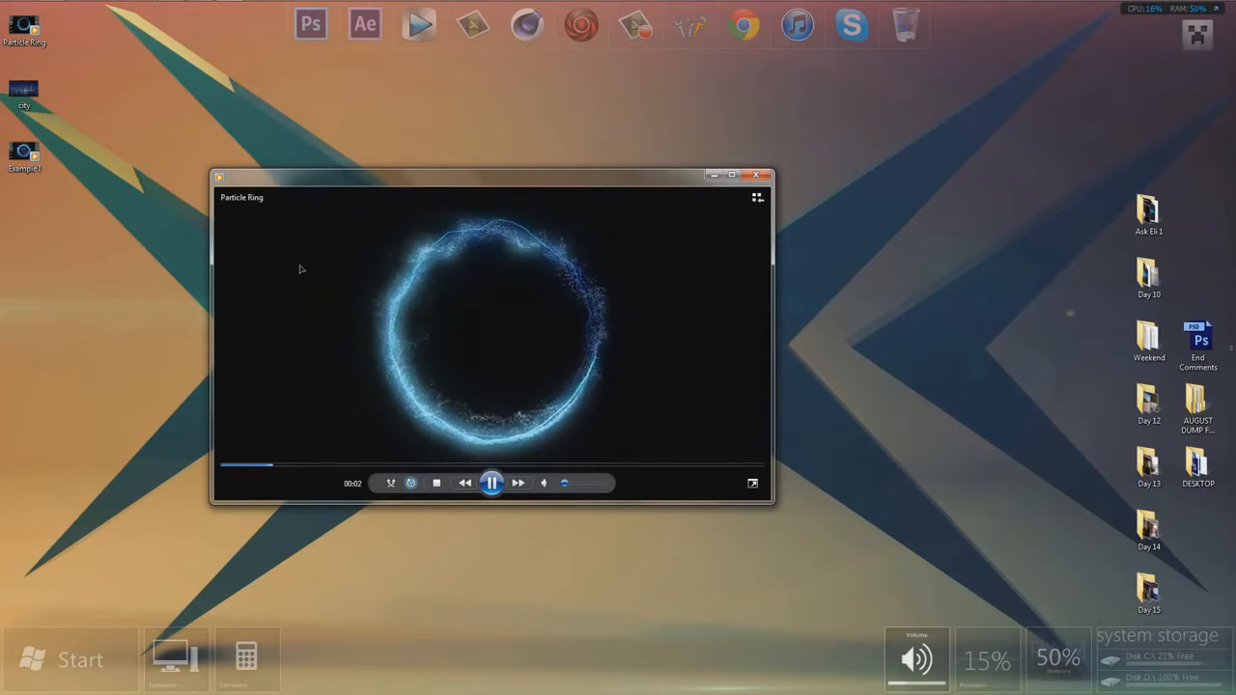
left_click(497, 488)
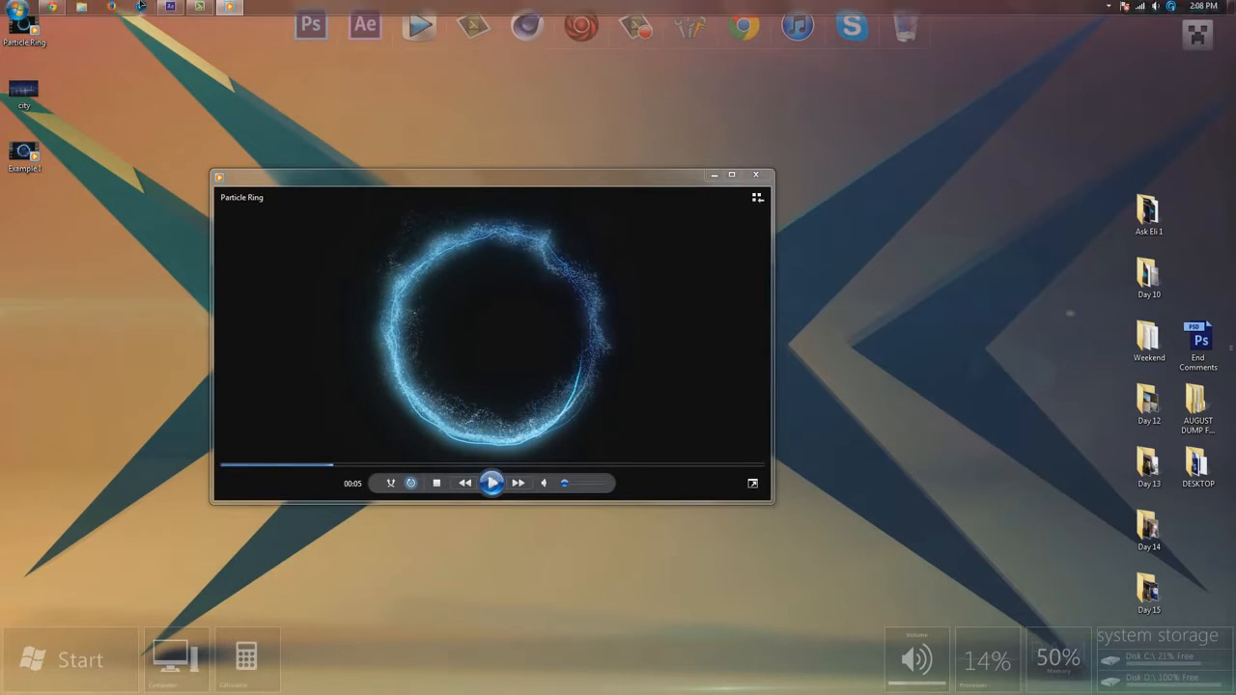
left_click(52, 7)
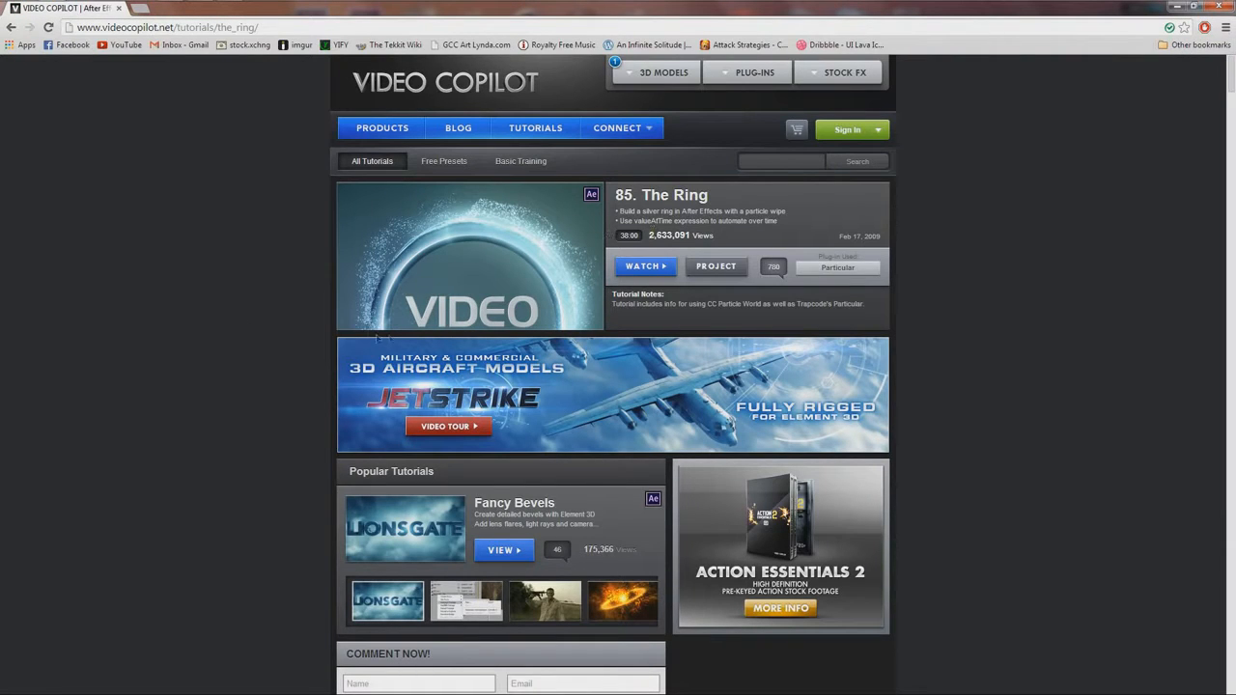
left_click(1180, 7)
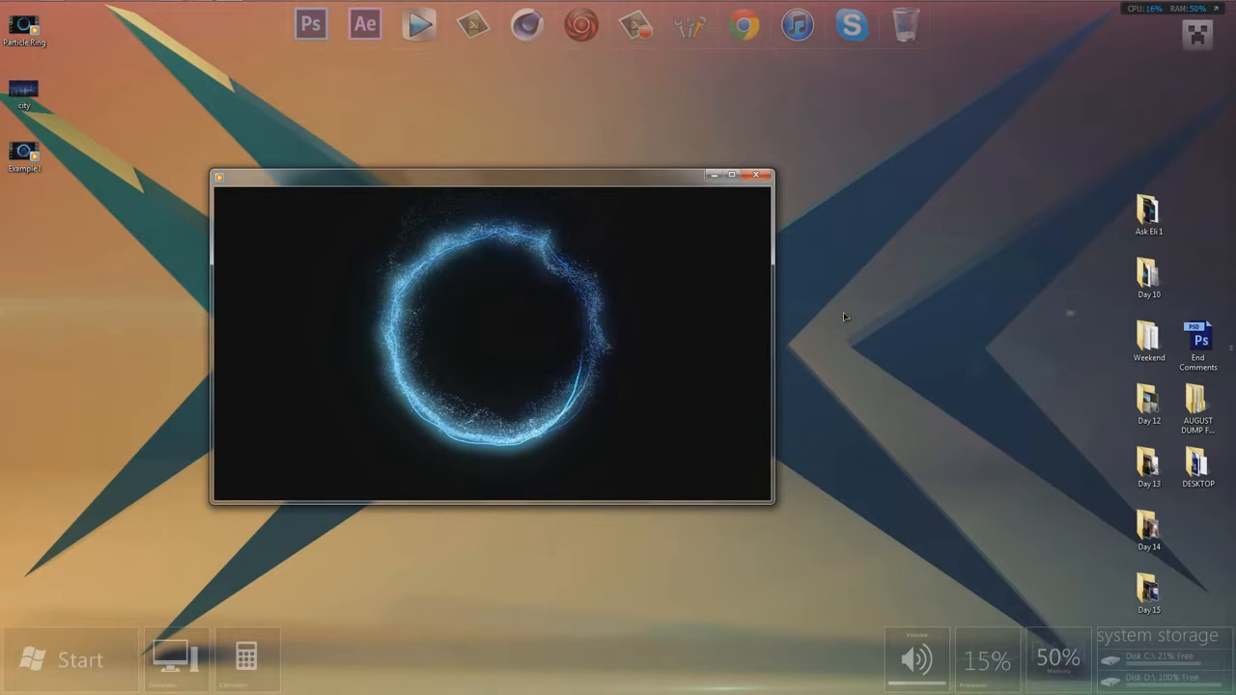
mouse_move(575, 363)
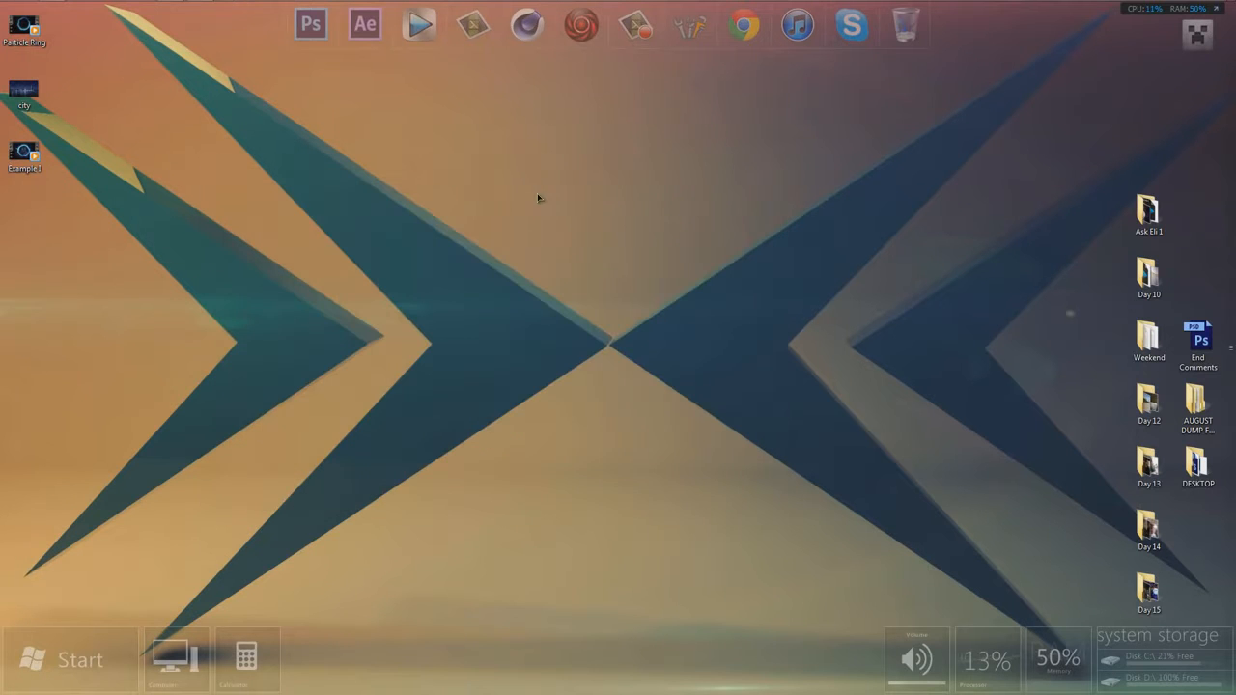
- Switch to After Effects and start a new empty project without saving the open one
left_click(173, 4)
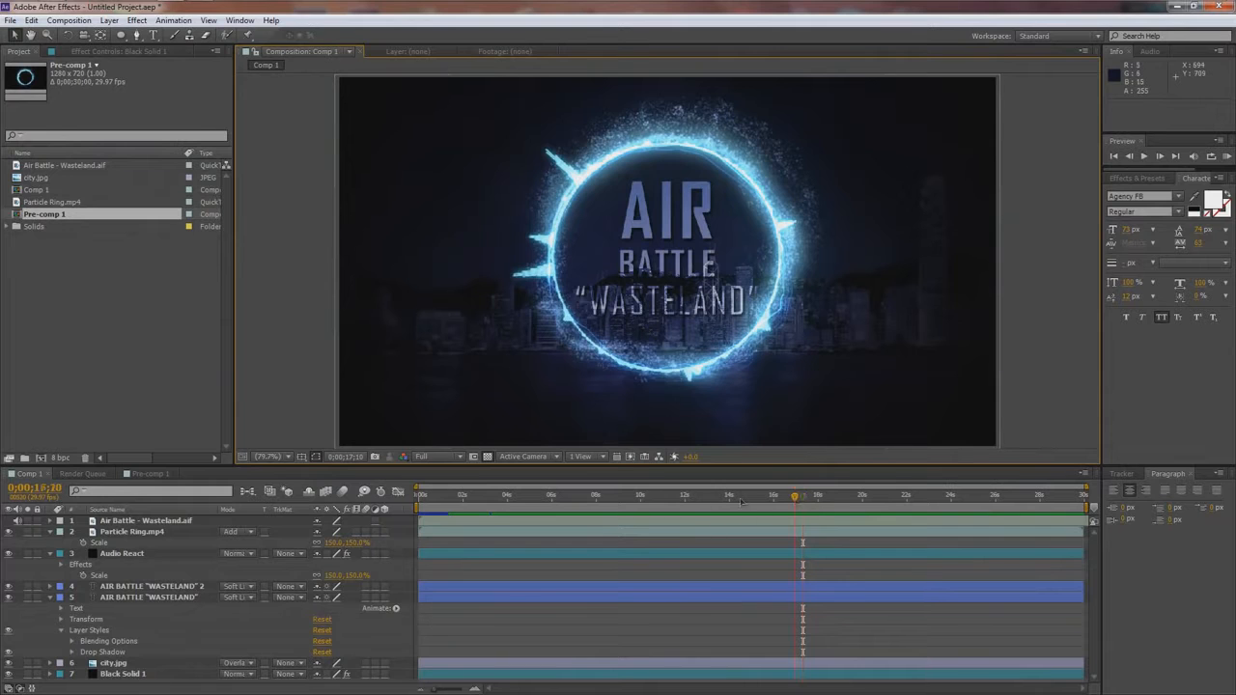
left_click_drag(801, 497, 669, 497)
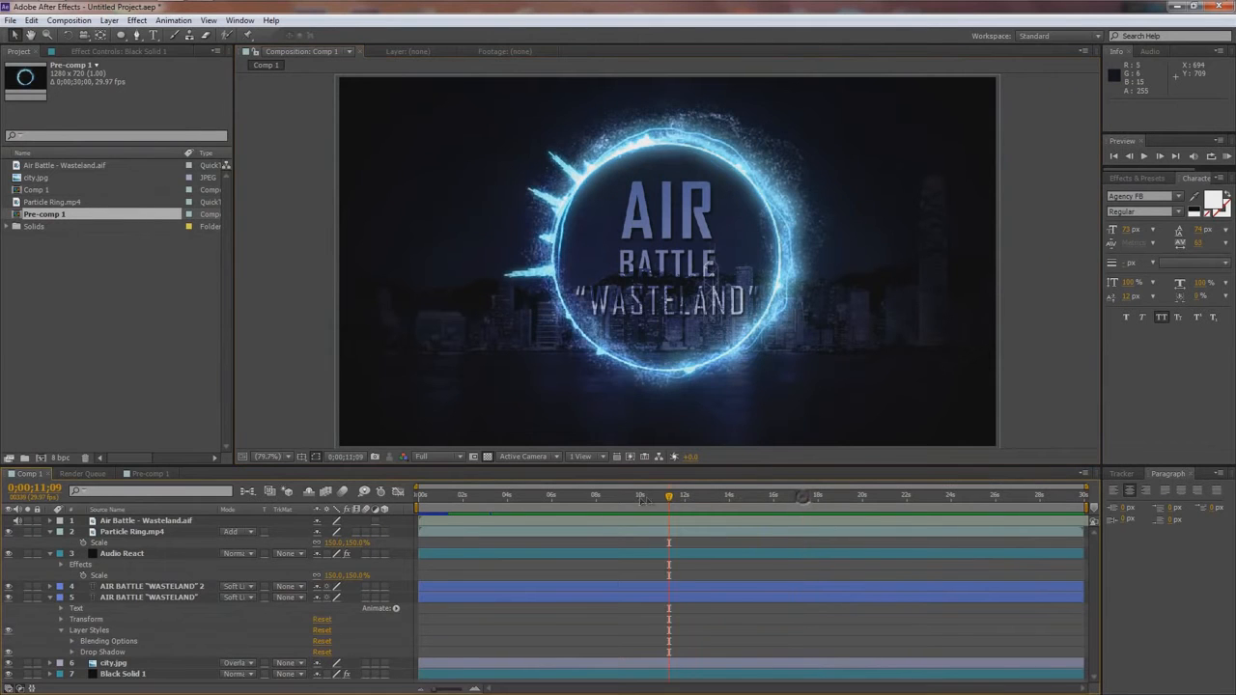
left_click(10, 20)
mouse_move(57, 28)
left_click(247, 35)
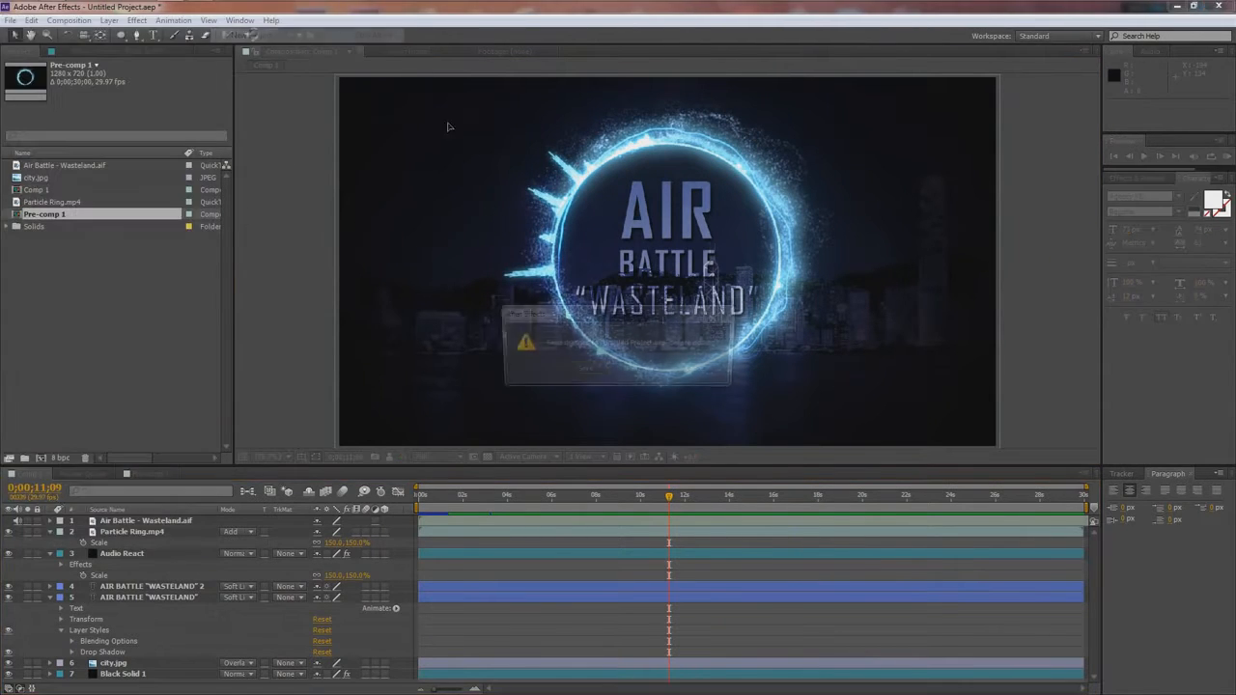
left_click(641, 369)
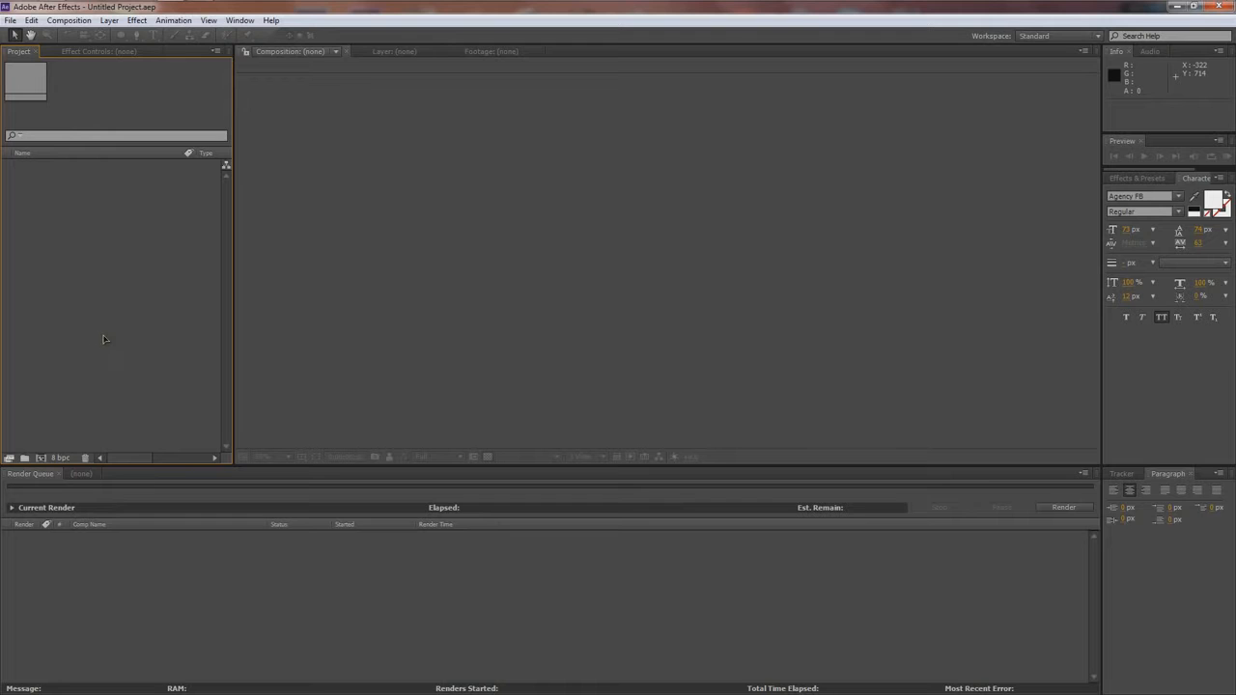
- Import city.jpg and Particle Ring.mp4 from the Desktop as footage
double_click(56, 294)
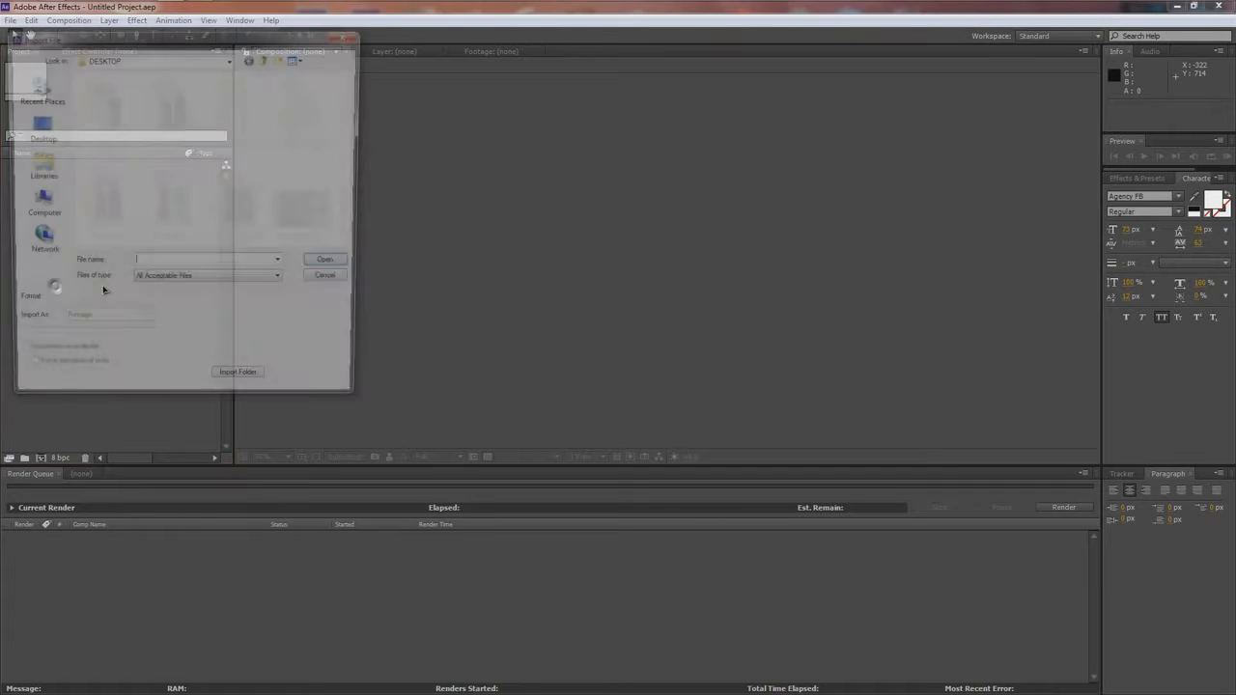
left_click(45, 129)
left_click_drag(354, 171, 360, 218)
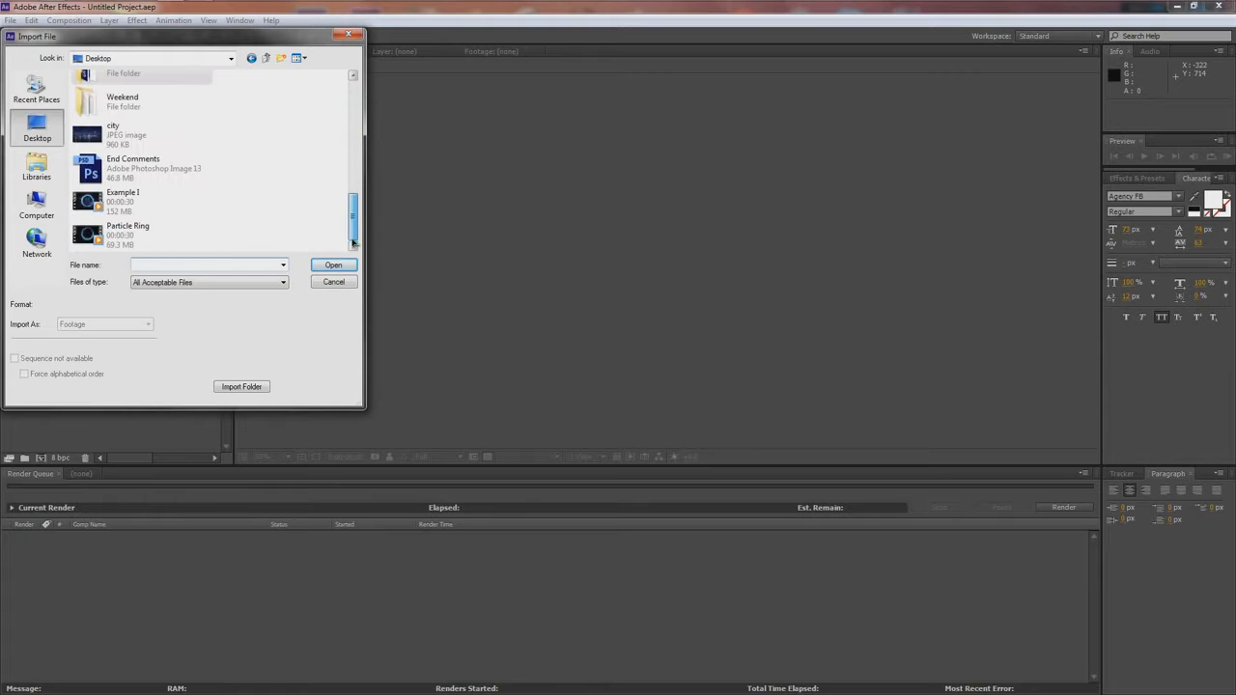
left_click(128, 145)
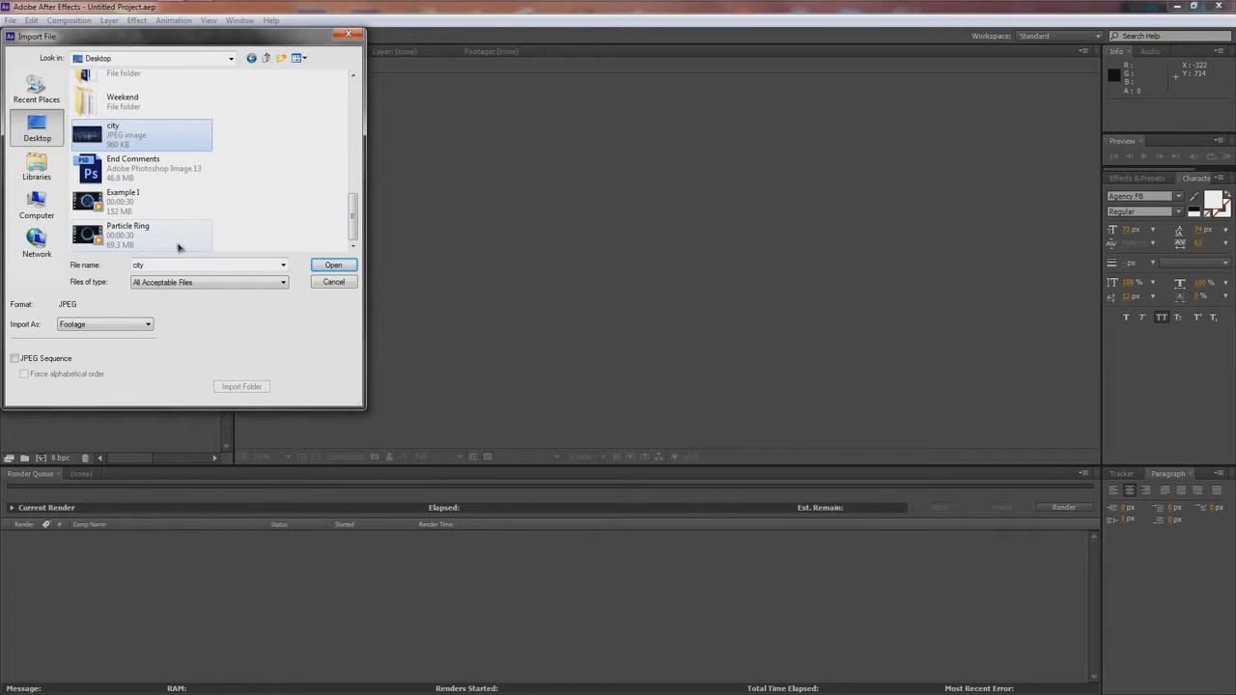
left_click(141, 234, "ctrl")
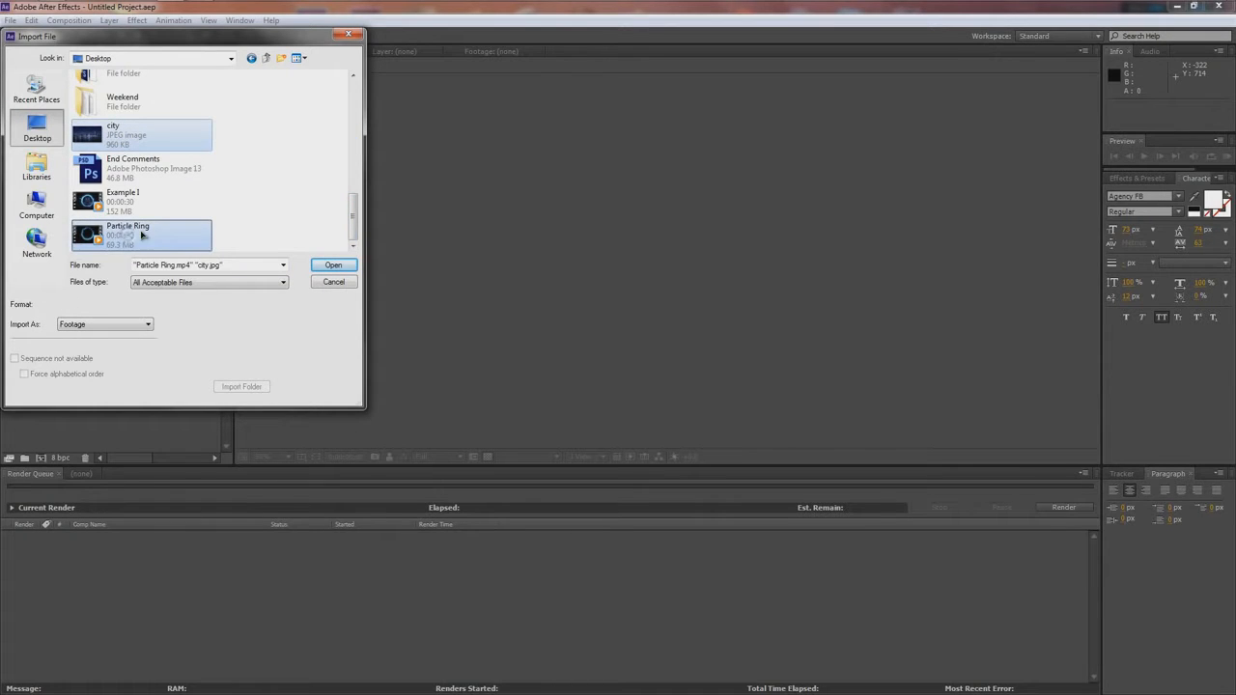
left_click(331, 265)
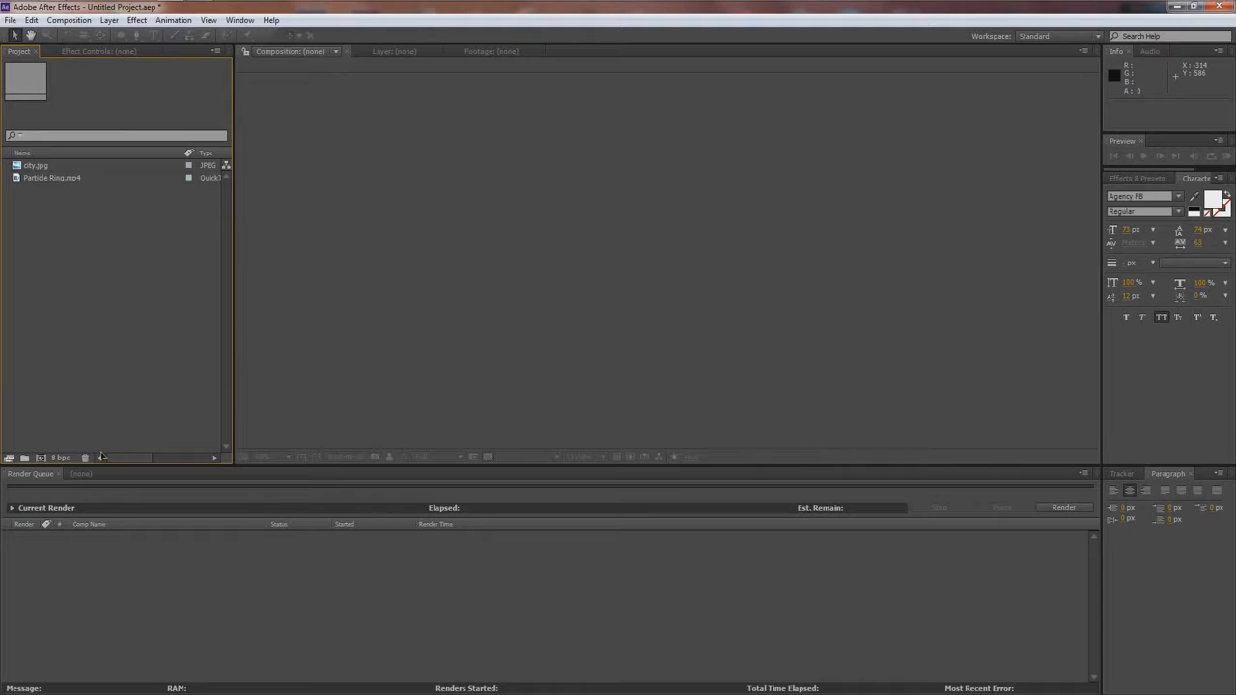
- Create a composition with the HDV/HDTV 720 29.97 preset, 1280 x 720 px and 30 seconds long
left_click(44, 457)
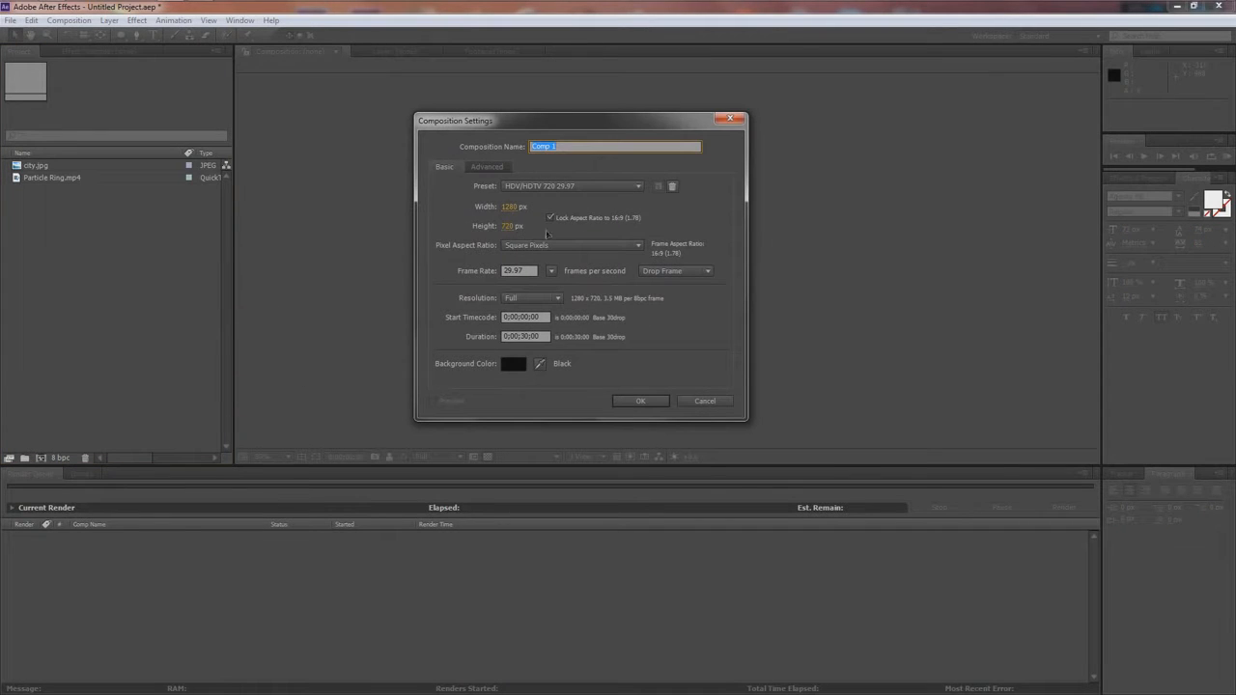
left_click_drag(568, 128, 623, 136)
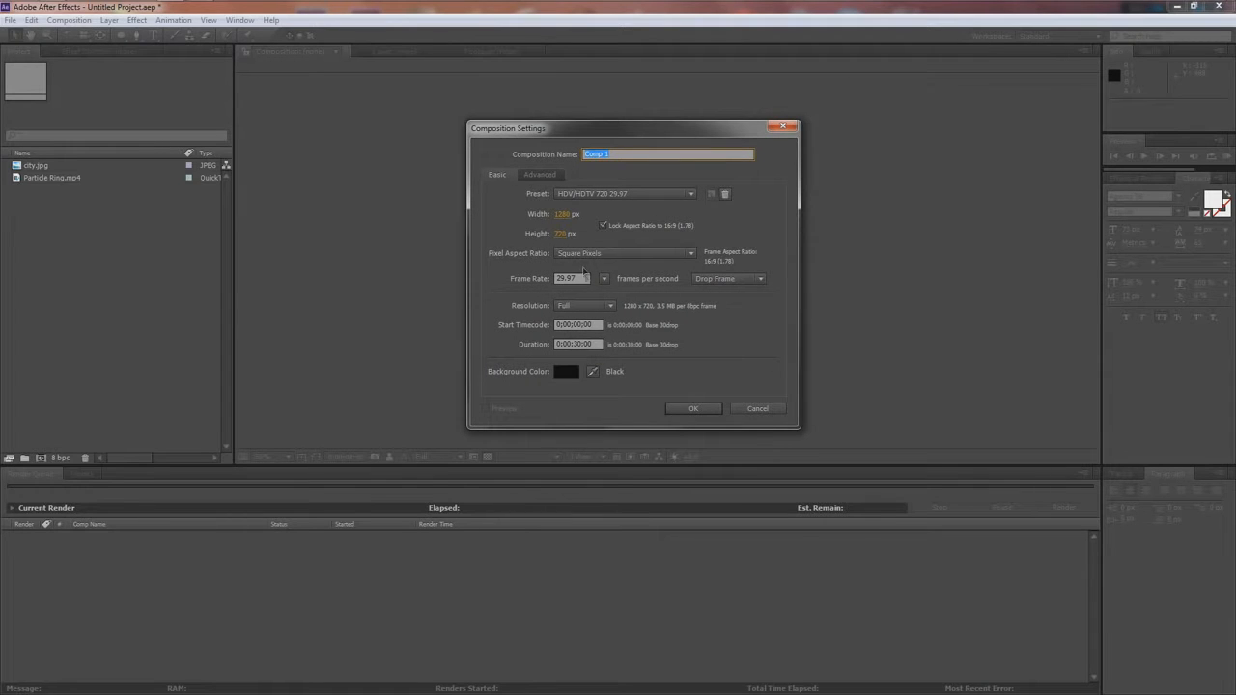
left_click(693, 408)
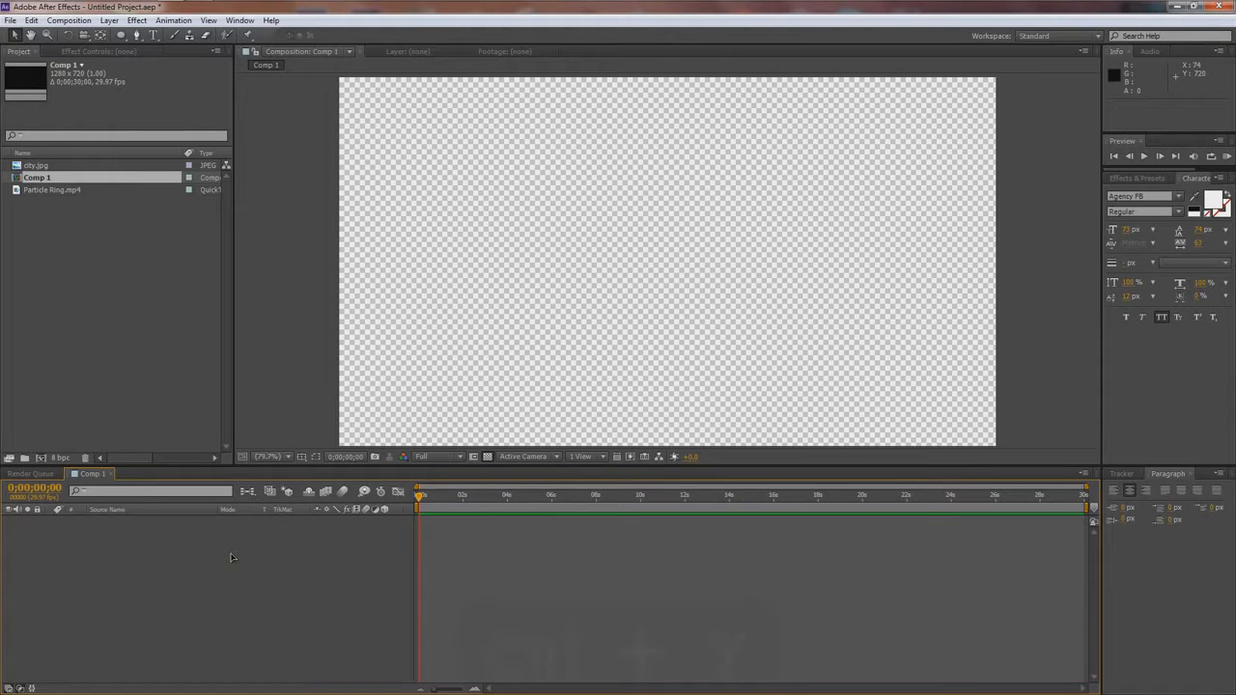
- Add a black 1280 x 720 px solid layer named BG to the composition
key("ctrl+y")
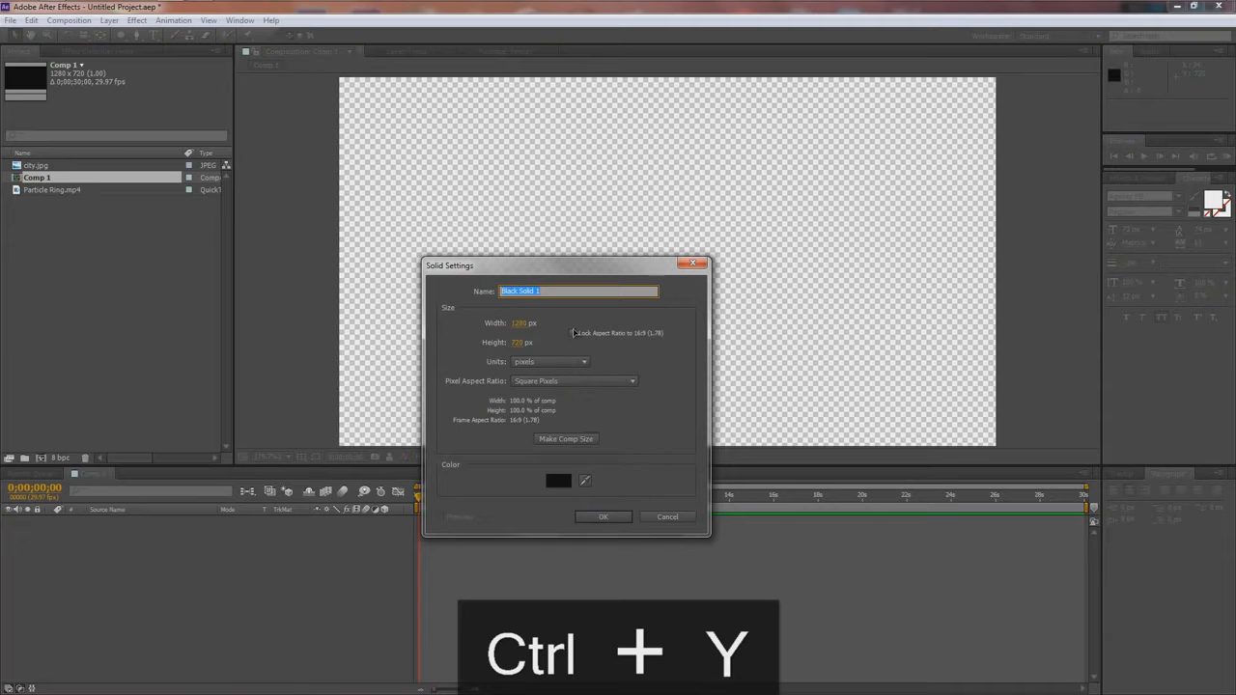
type("BG")
key("Return")
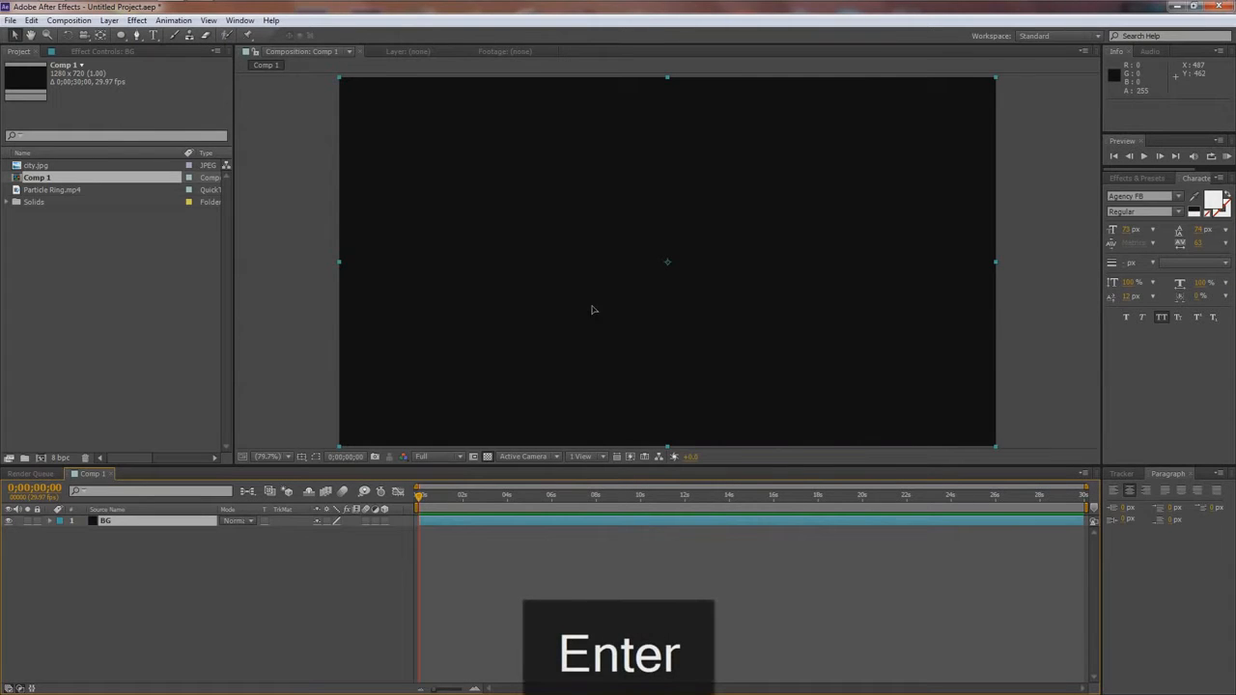
- Apply the Ramp effect to the BG layer, with a Radial Ramp shape and a ramp scatter of about 161
left_click(1145, 179)
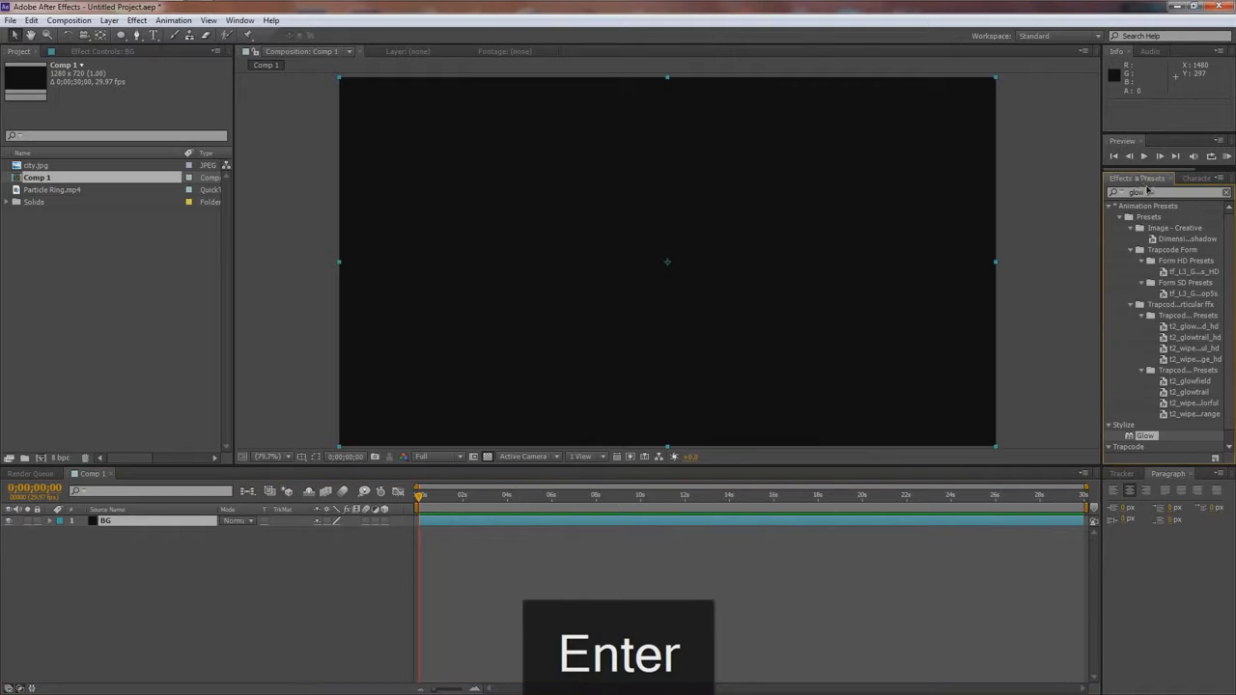
left_click(1150, 192)
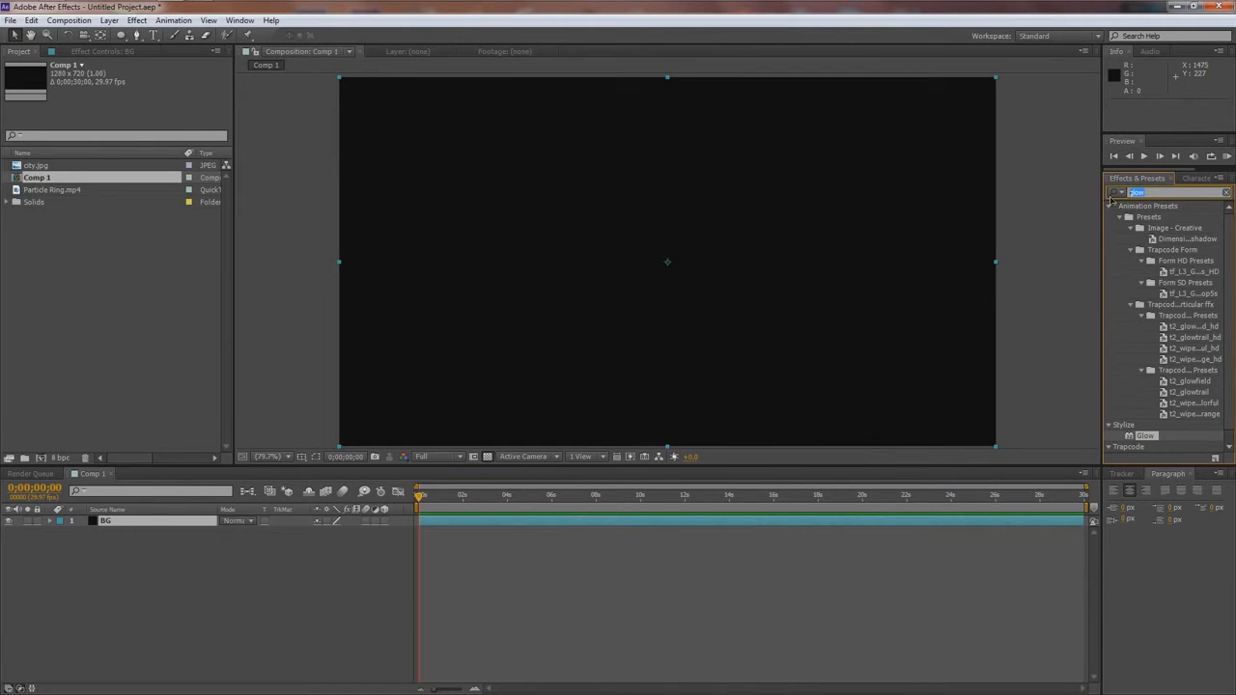
type("ramp")
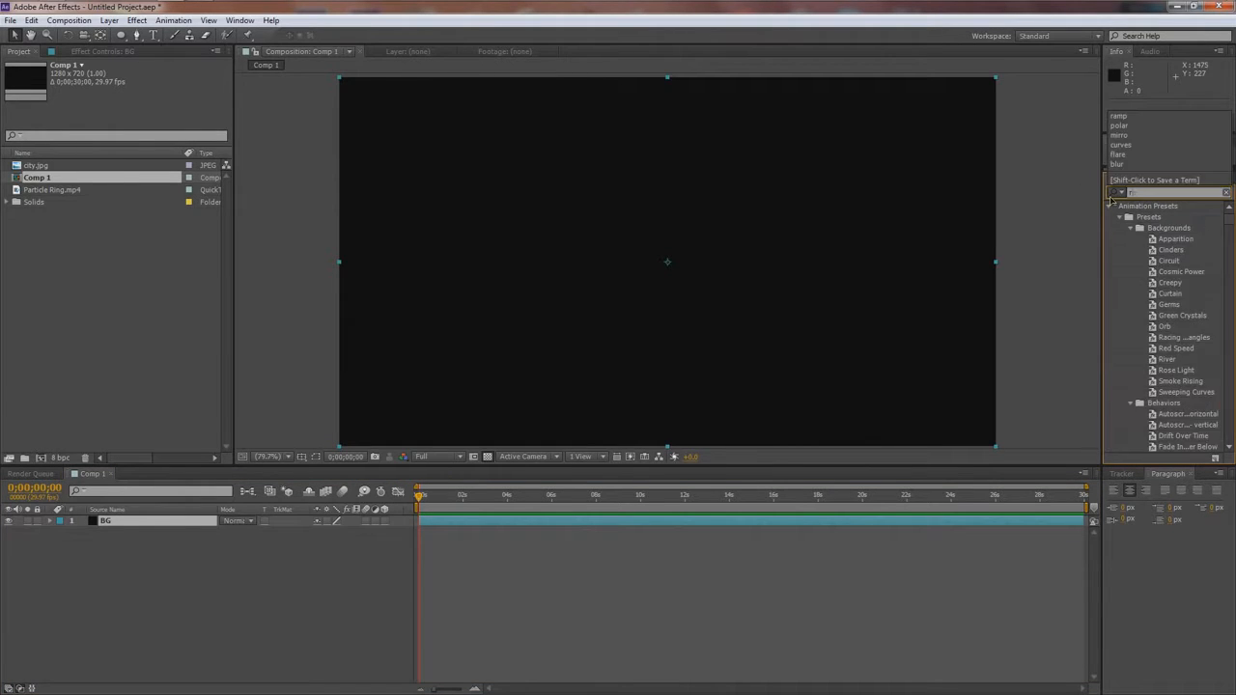
left_click_drag(1148, 226, 112, 523)
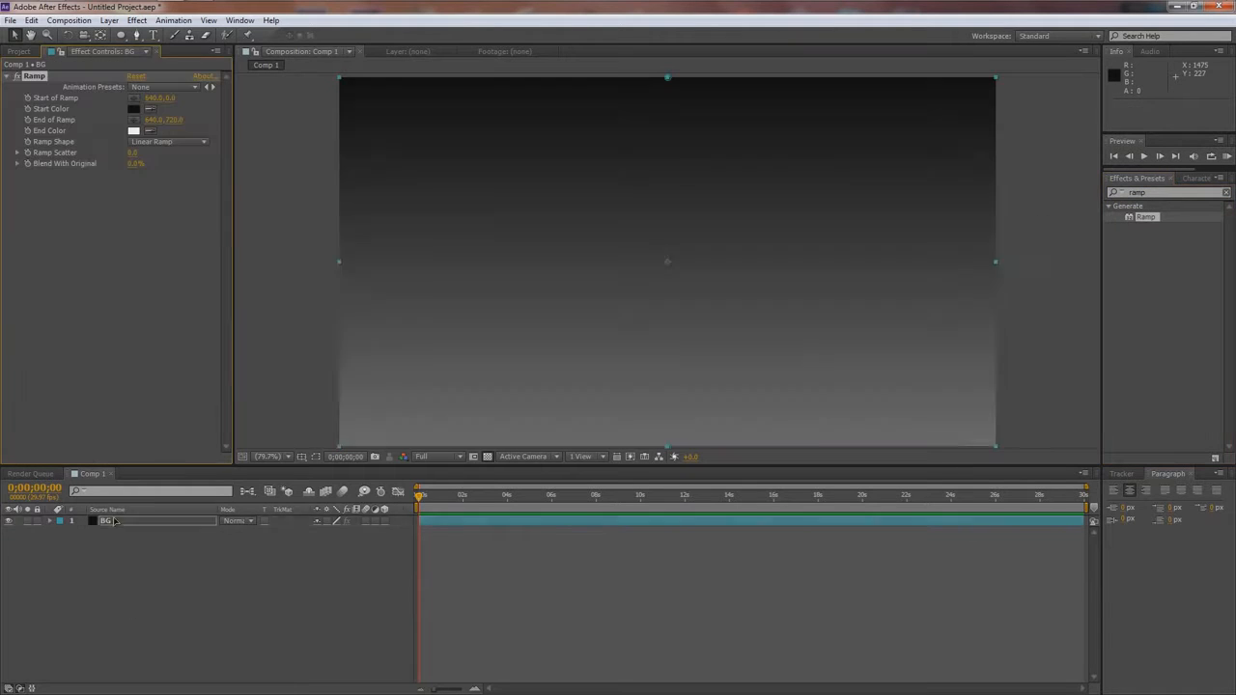
left_click(156, 142)
left_click(169, 171)
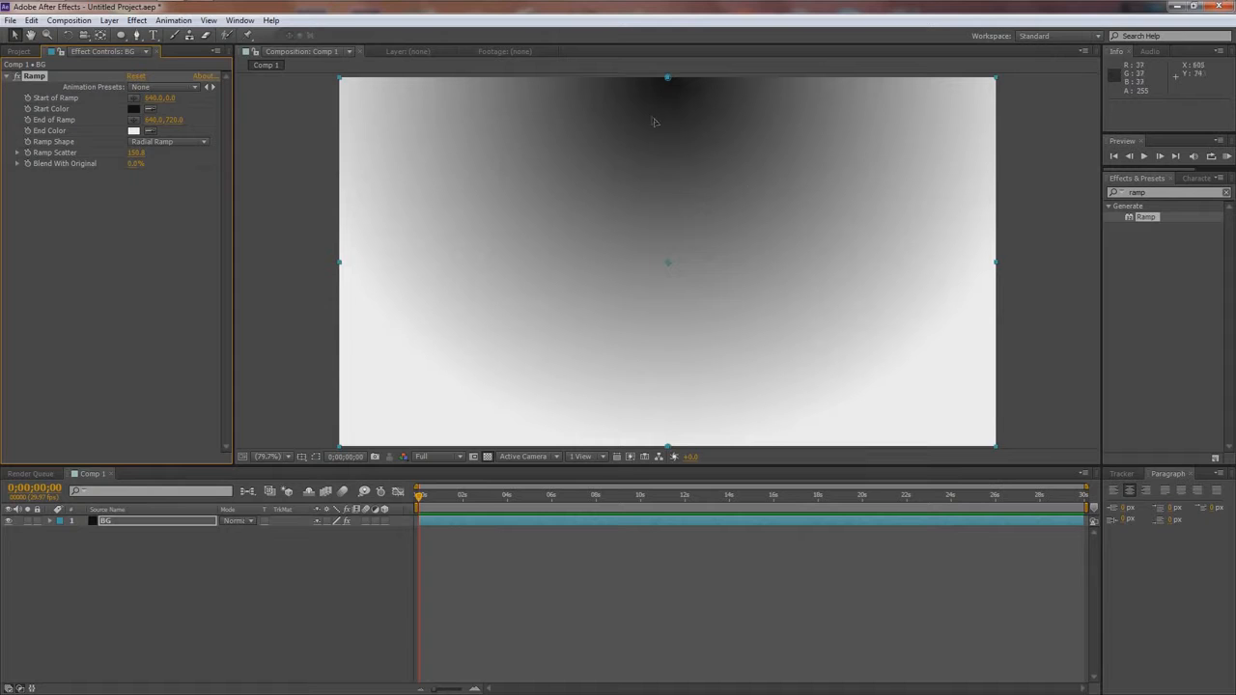
- Set the ramp's start color to dark blue 181A35 and its end color to black 000000
left_click(135, 108)
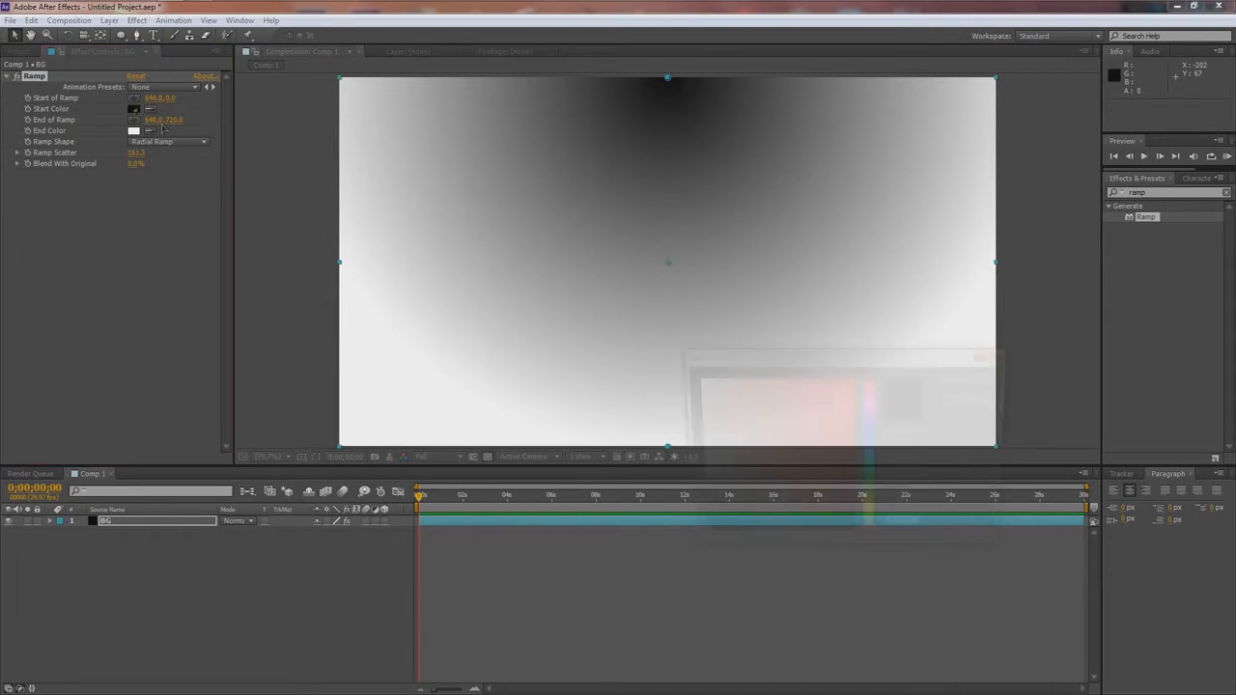
left_click_drag(875, 454, 875, 432)
left_click_drag(810, 460, 781, 506)
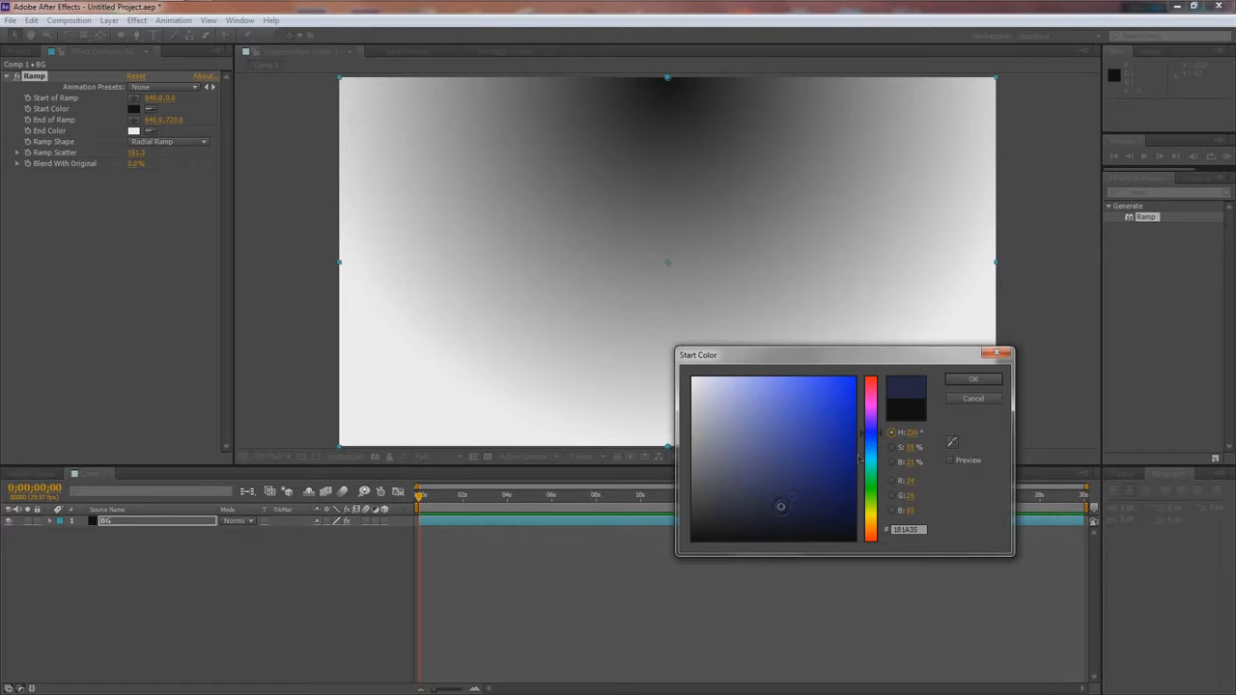
left_click(960, 381)
left_click(134, 130)
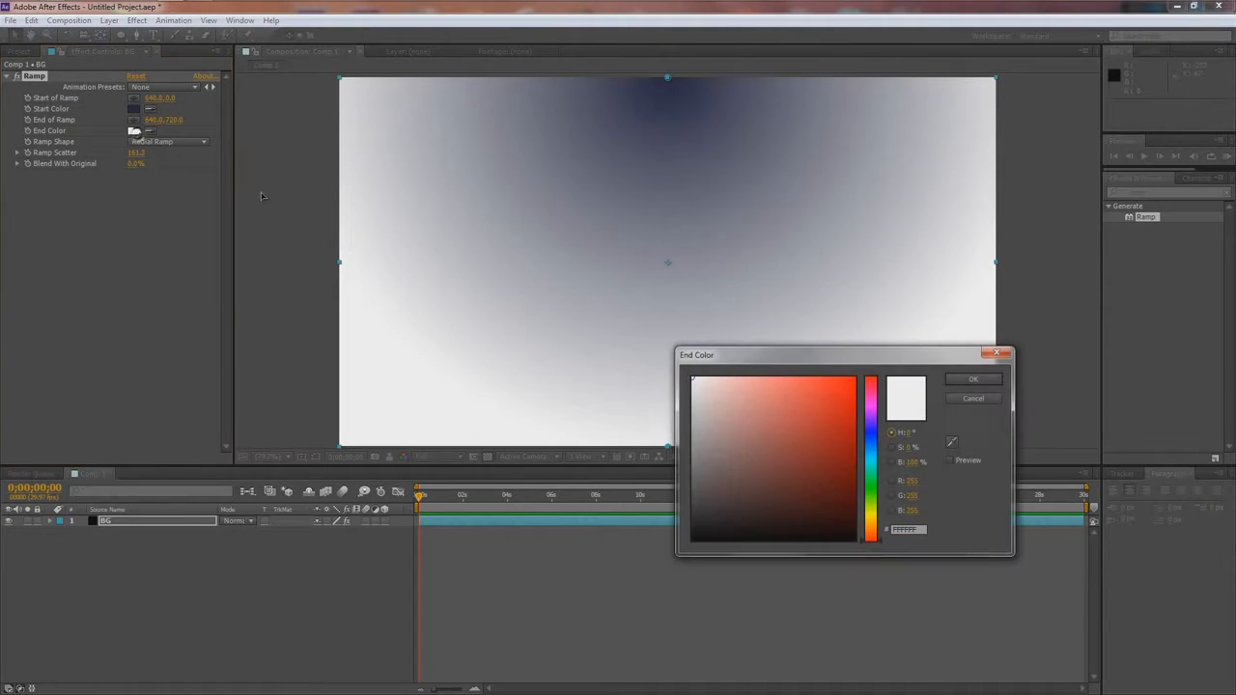
type("000000")
left_click(970, 381)
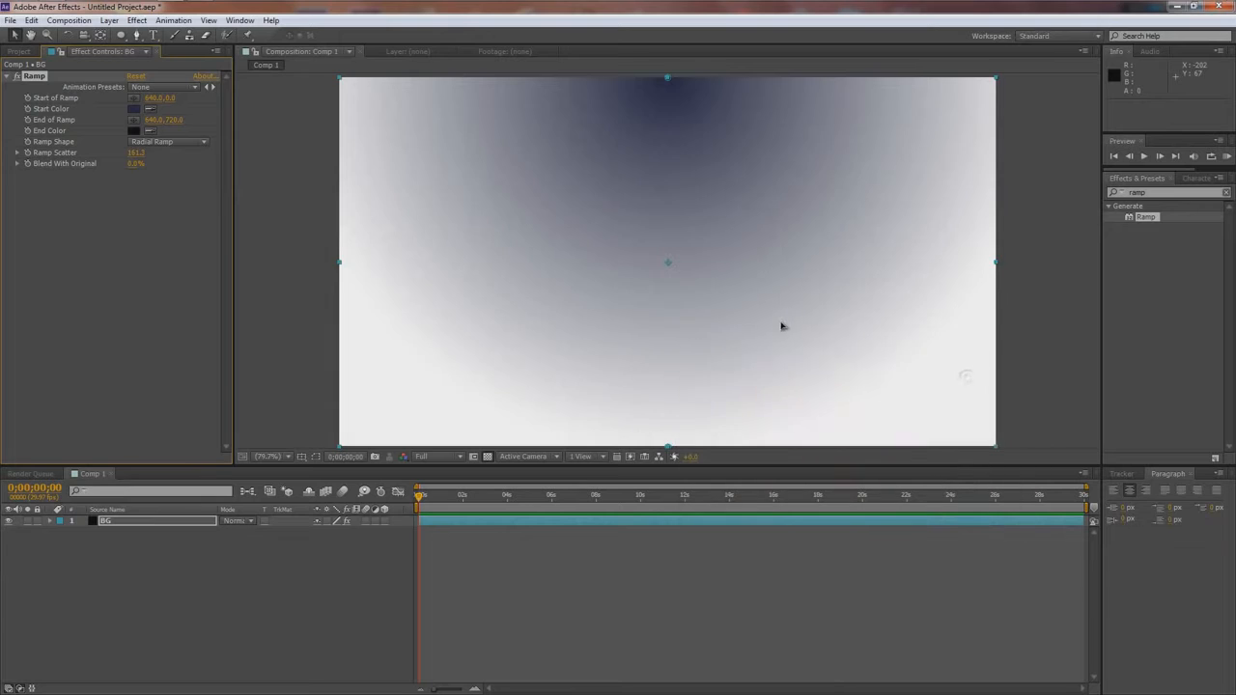
- Move the ramp's start point to the frame's center at about 638, 358 and its end point below the frame at about 624, 1044
key("comma")
left_click_drag(669, 152, 668, 267)
left_click_drag(668, 380, 664, 458)
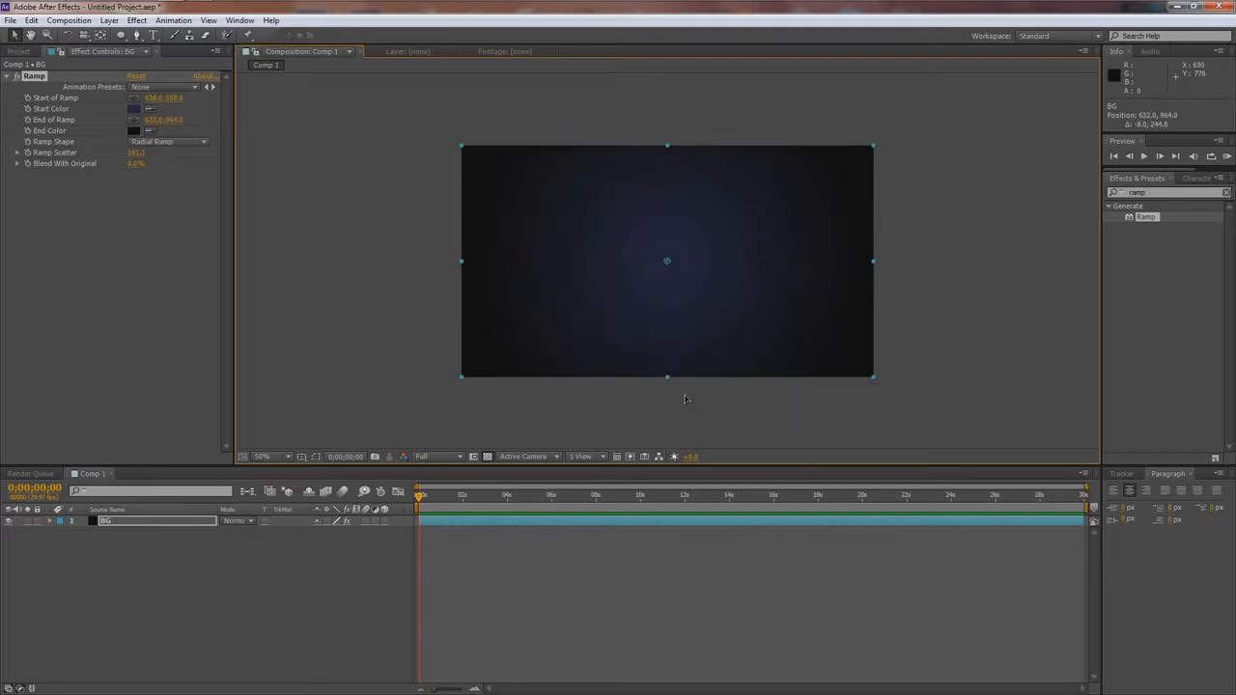
key("comma")
key("comma")
key("comma")
key("comma")
left_click_drag(666, 315, 666, 325)
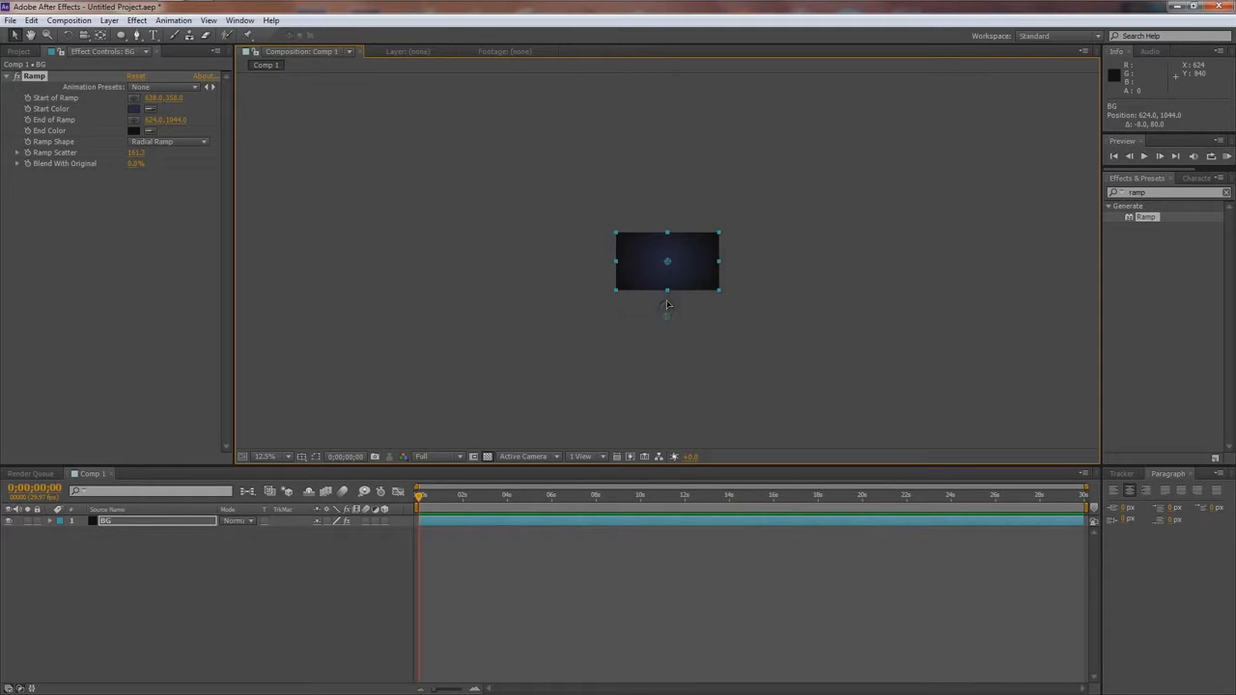
key("period")
key("period")
key("period")
key("period")
key("period")
key("period")
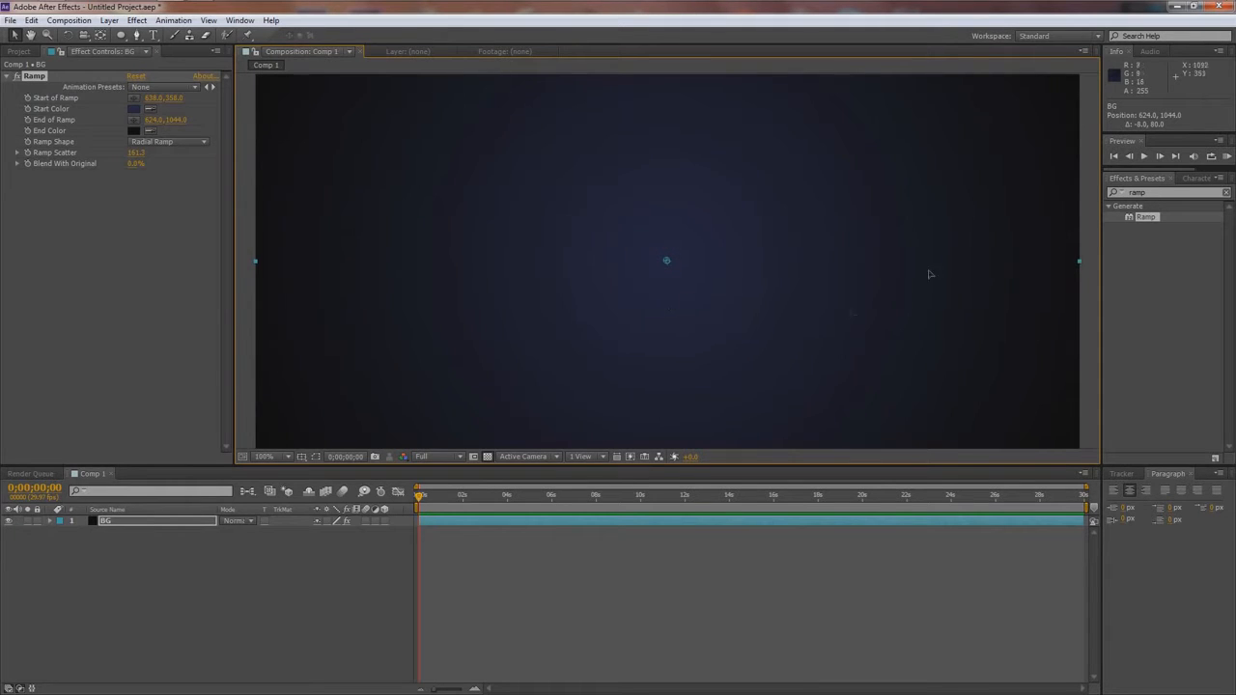
key("shift+slash")
left_click(271, 457)
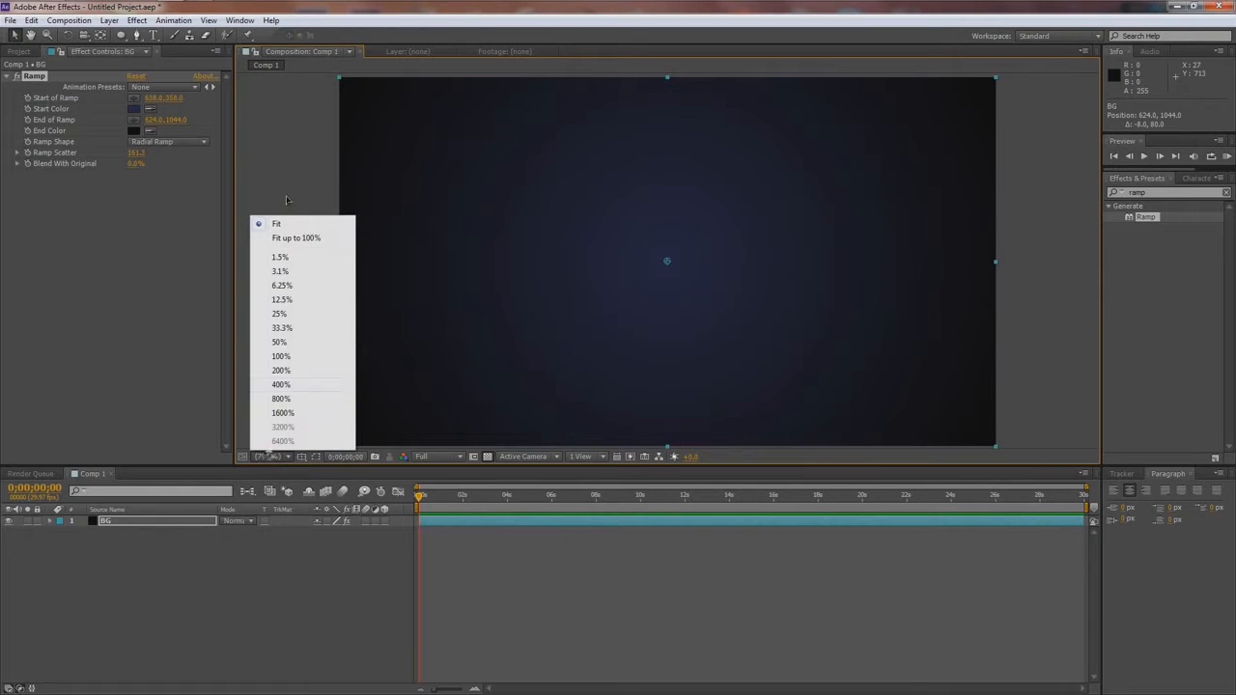
left_click(188, 450)
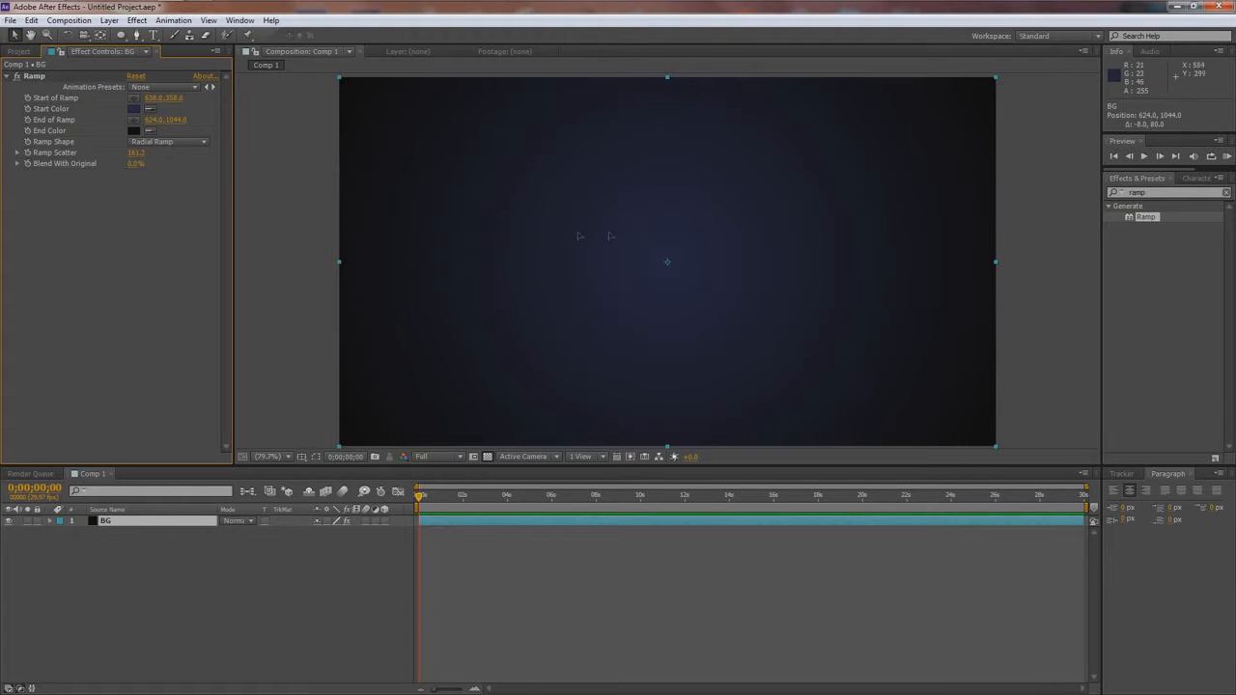
- Import the song NoXuu - Element.mp3 from the Copyright Free music folder and place it beneath the BG layer in the timeline
left_click(20, 51)
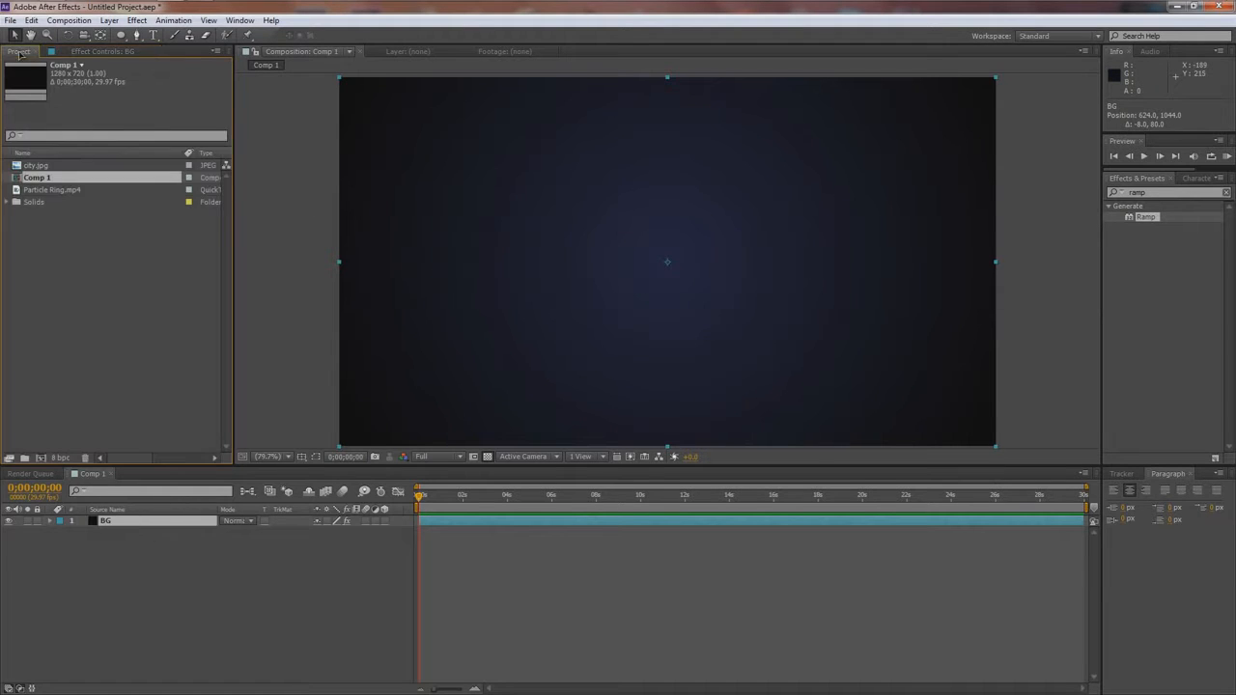
double_click(83, 274)
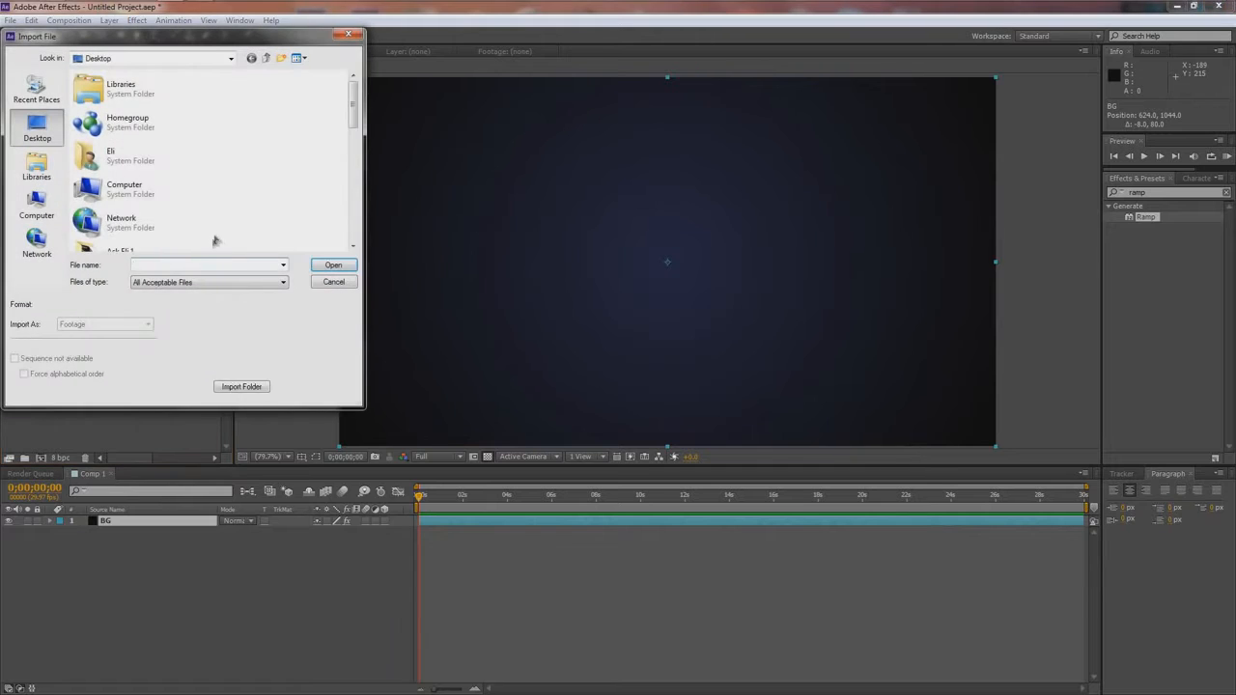
double_click(95, 103)
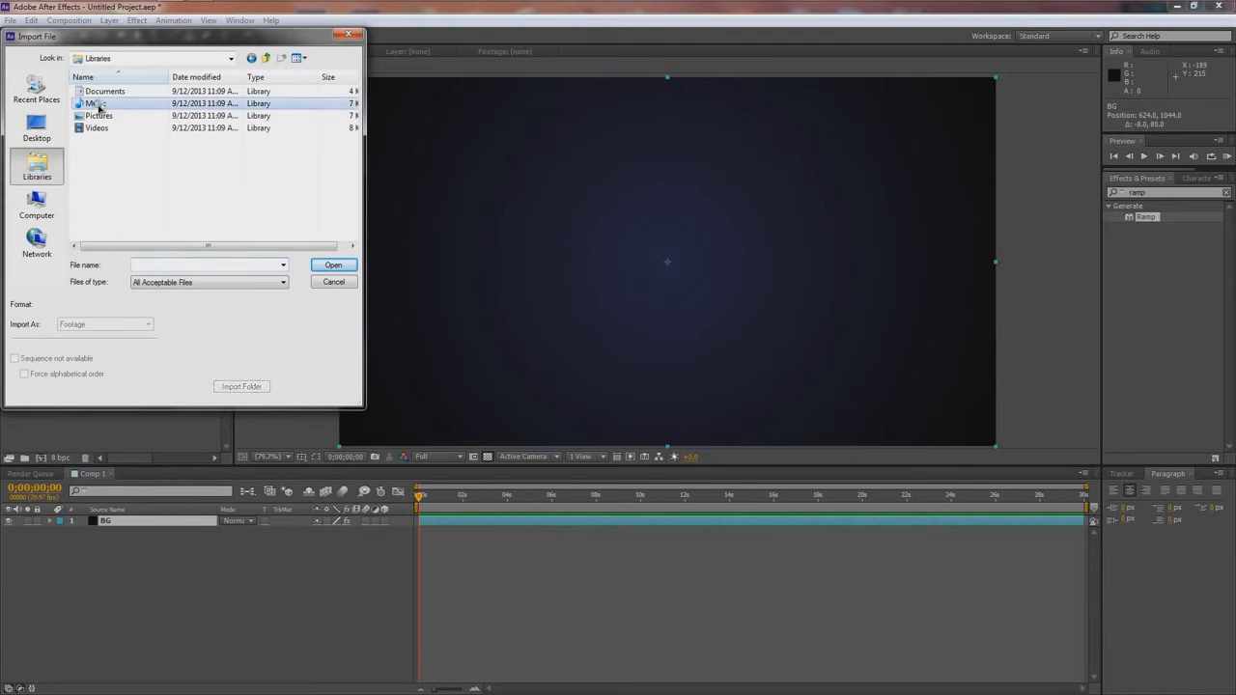
double_click(106, 85)
left_click_drag(352, 90, 354, 188)
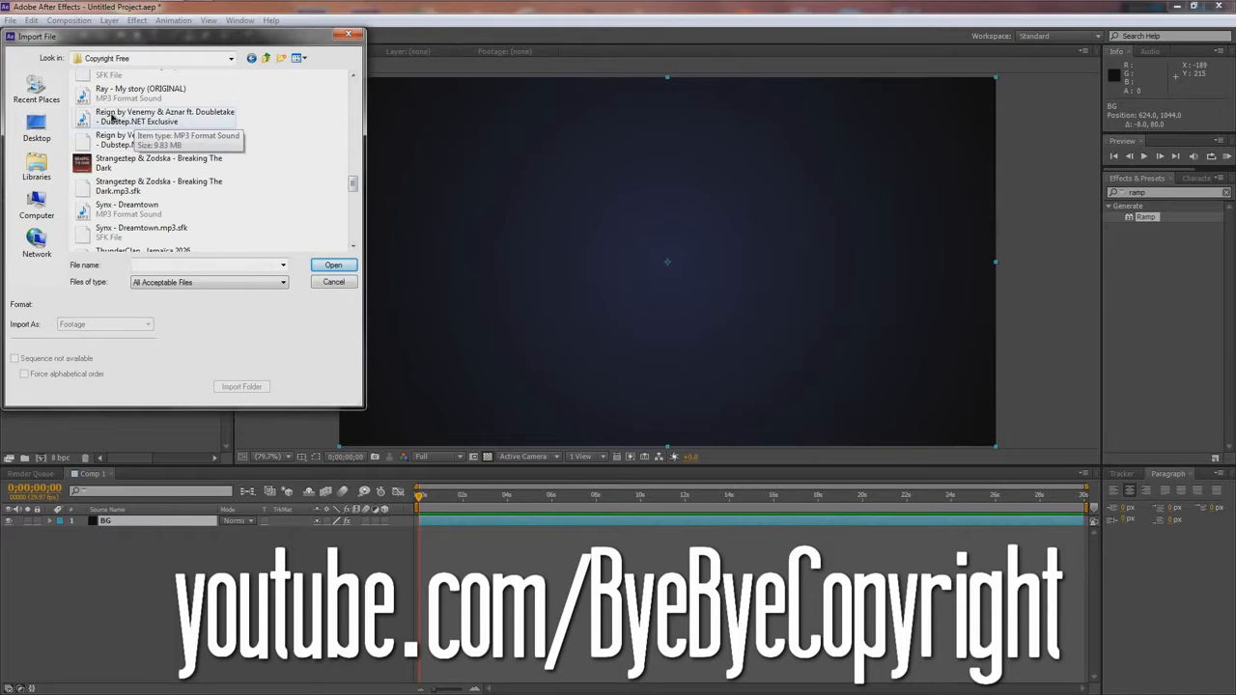
left_click(161, 122)
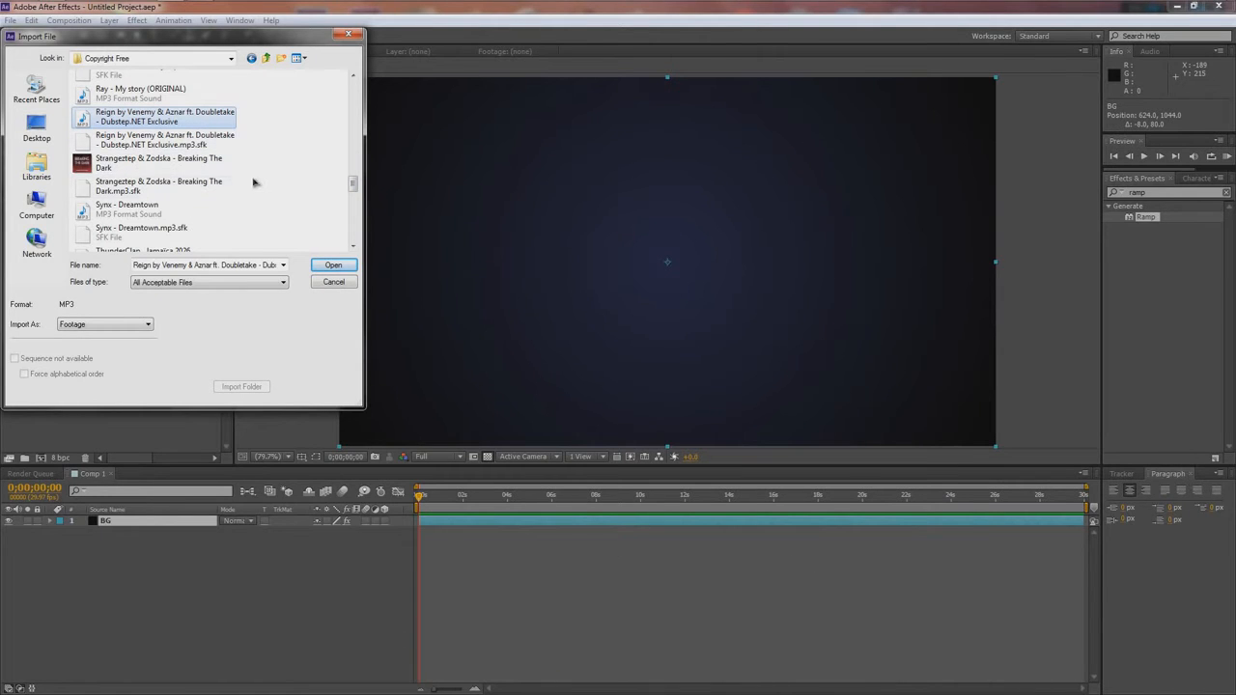
mouse_move(353, 185)
left_mouse_down()
mouse_move(350, 203)
mouse_move(351, 169)
left_mouse_up()
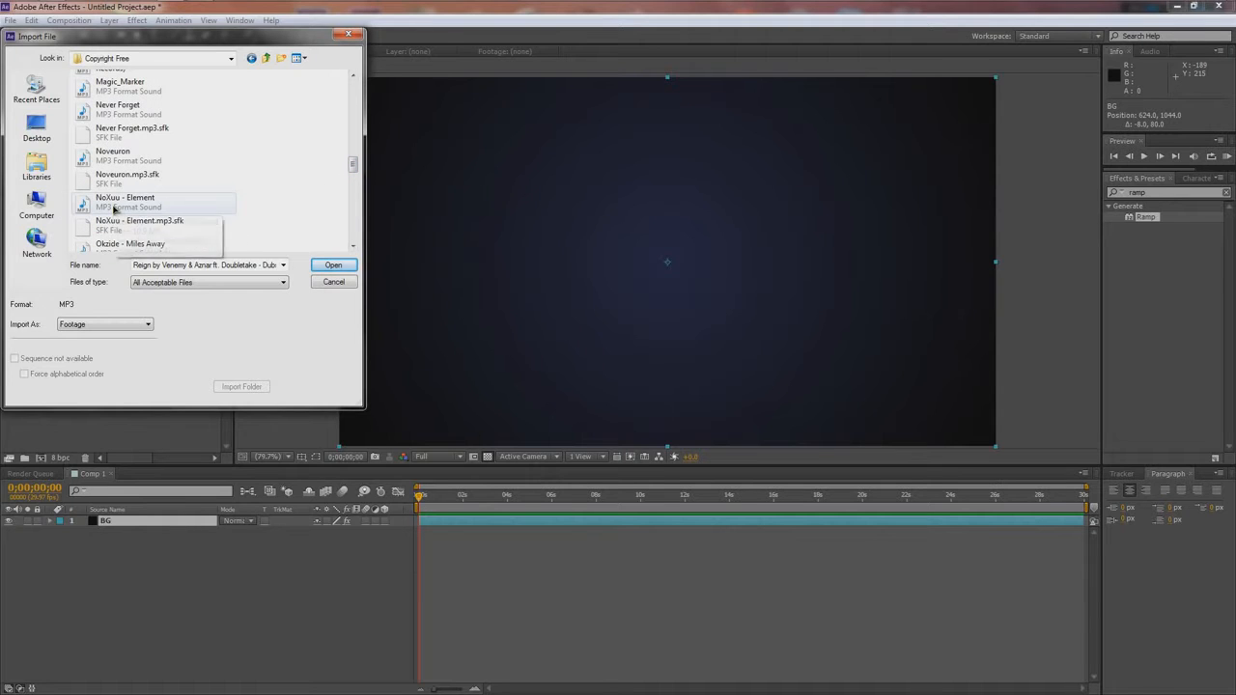
left_click(106, 200)
left_click(328, 265)
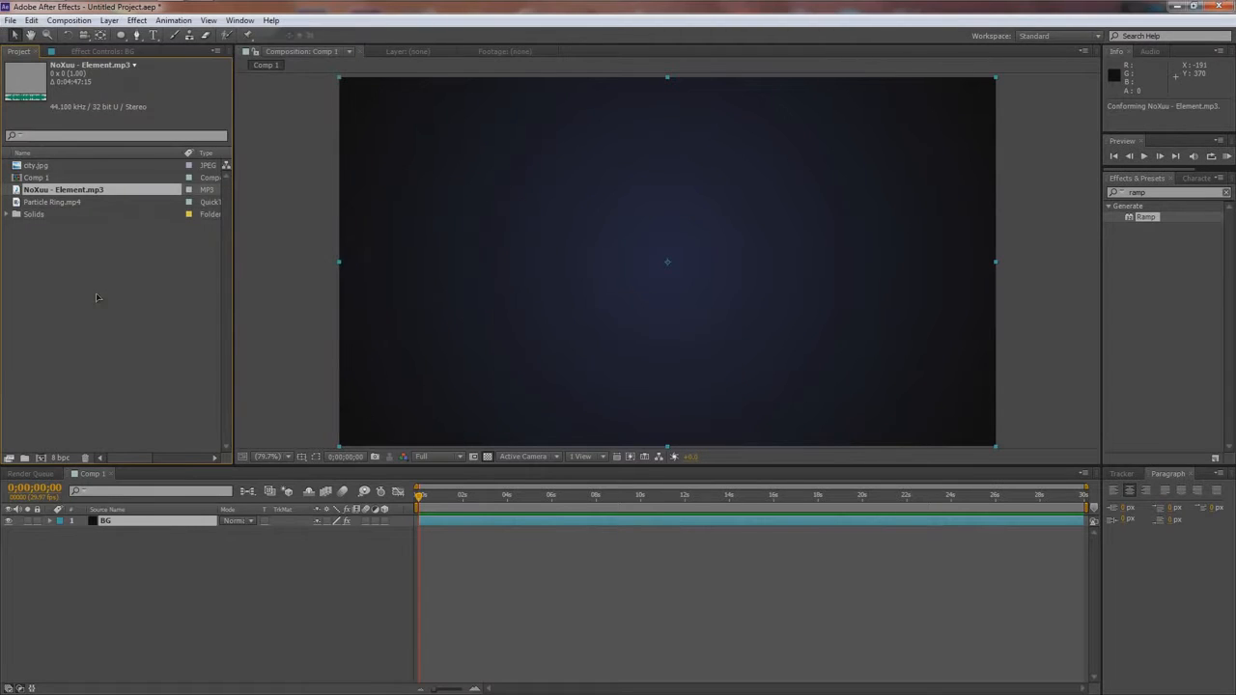
left_click_drag(67, 191, 153, 535)
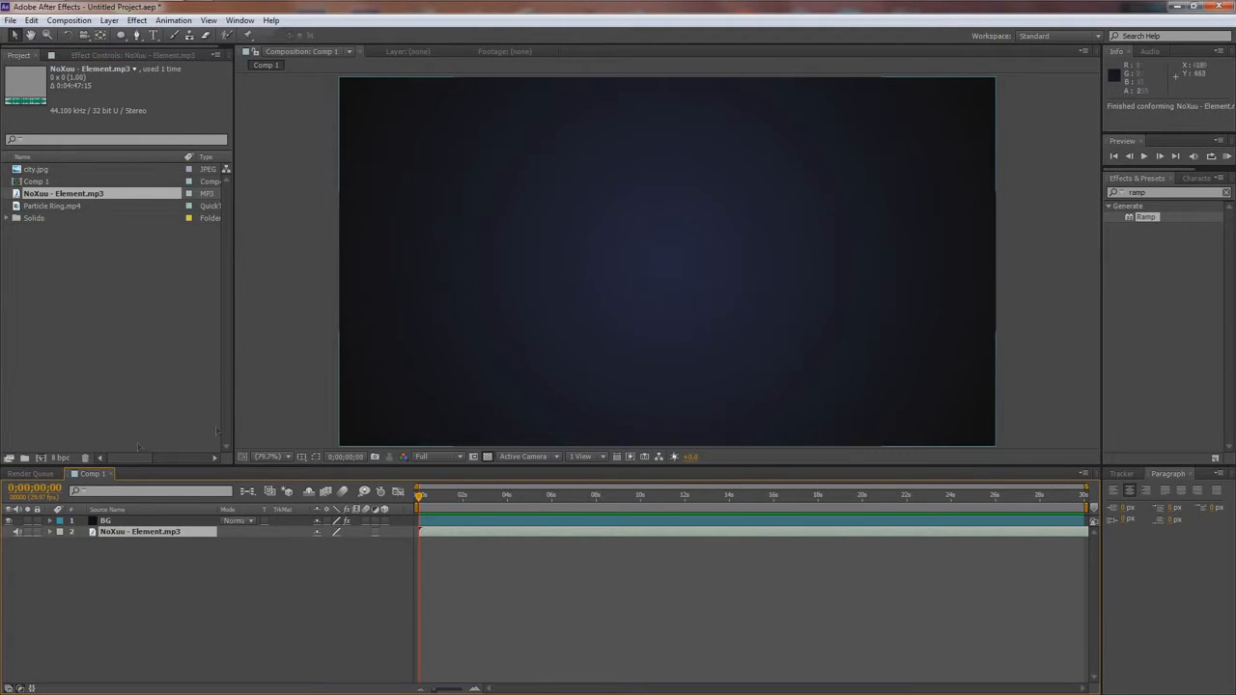
- Change the start color of the BG layer's Ramp effect to a dark red
left_click(565, 305)
left_click(102, 51)
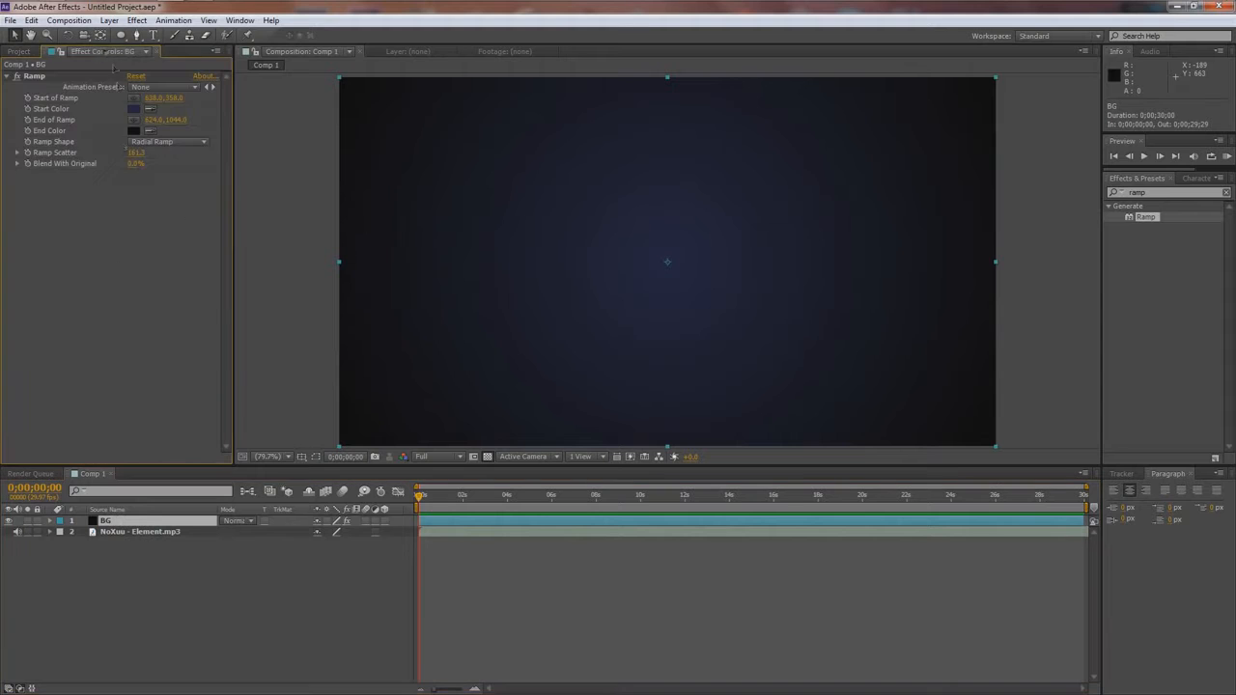
left_click(133, 108)
left_click_drag(877, 493, 873, 373)
left_click(976, 380)
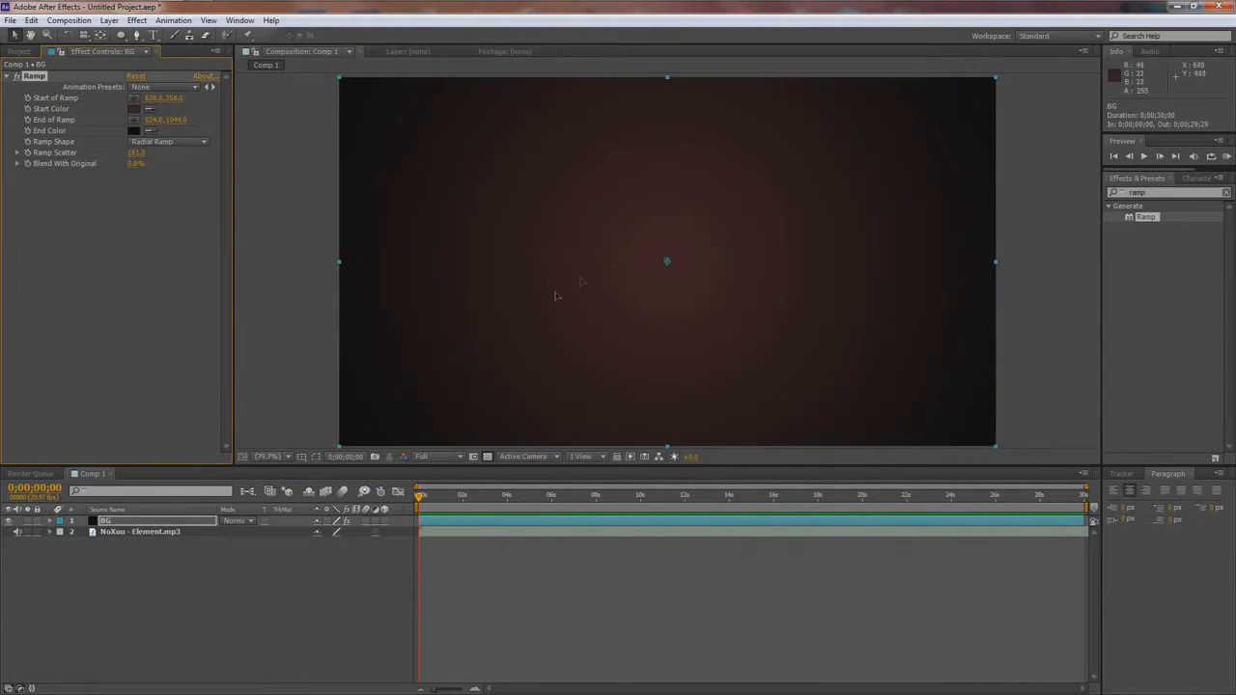
- Preview the composition in real time to listen to the imported song
left_click(179, 533)
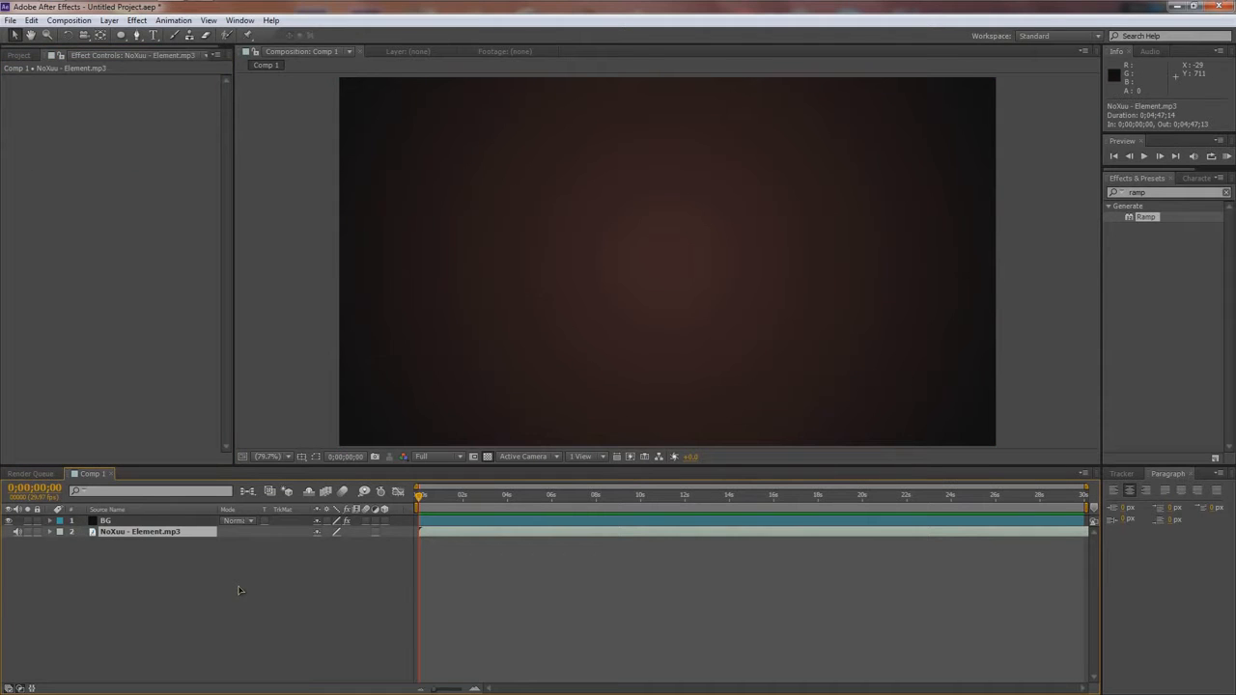
key("KP_0")
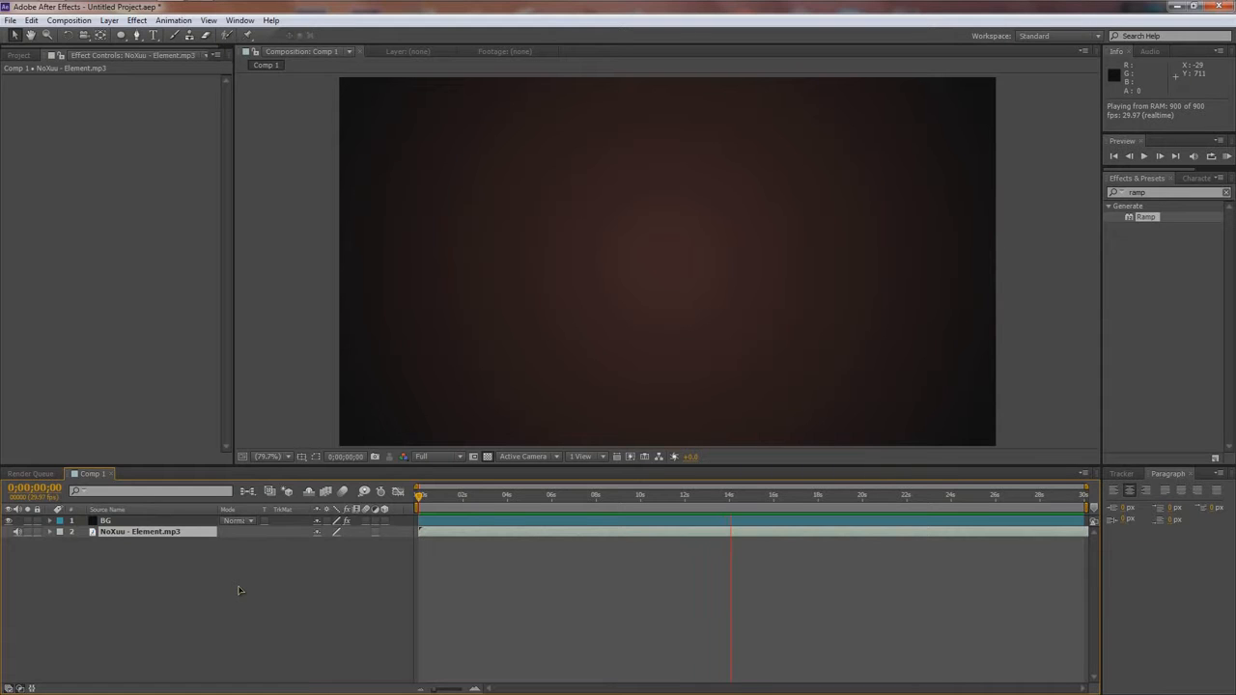
key("0")
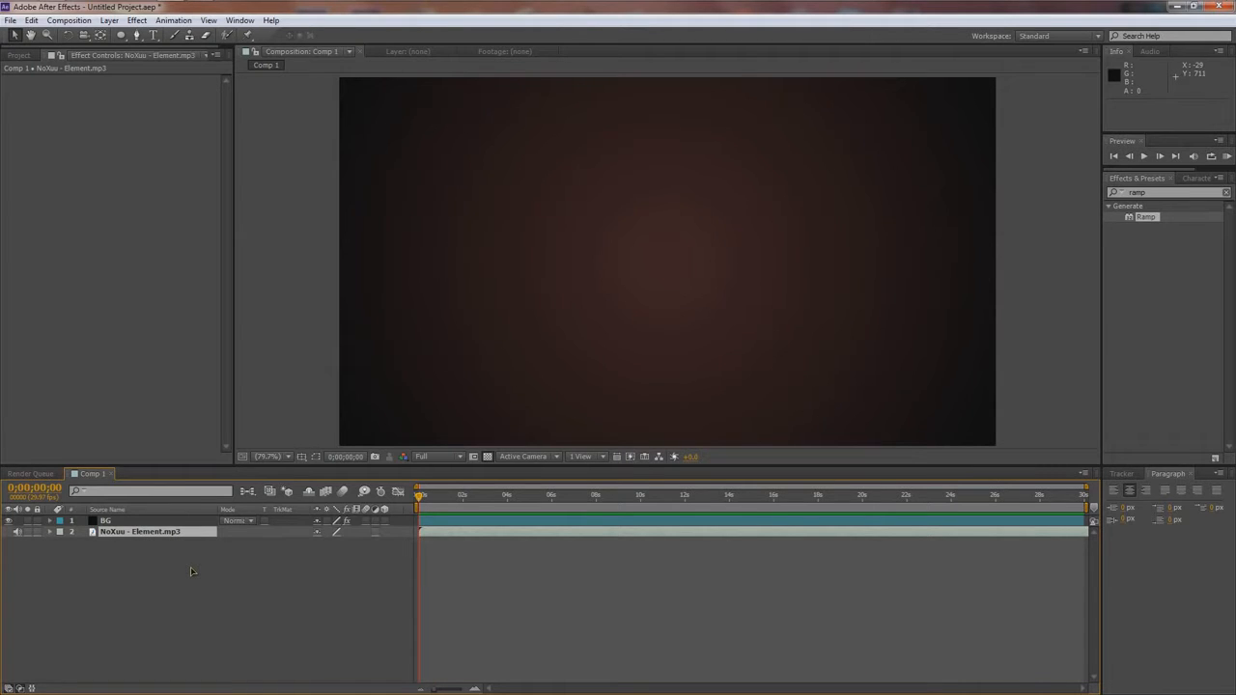
- Add a 1280 x 720 px solid layer named React, colored red AE1515
key("ctrl+y")
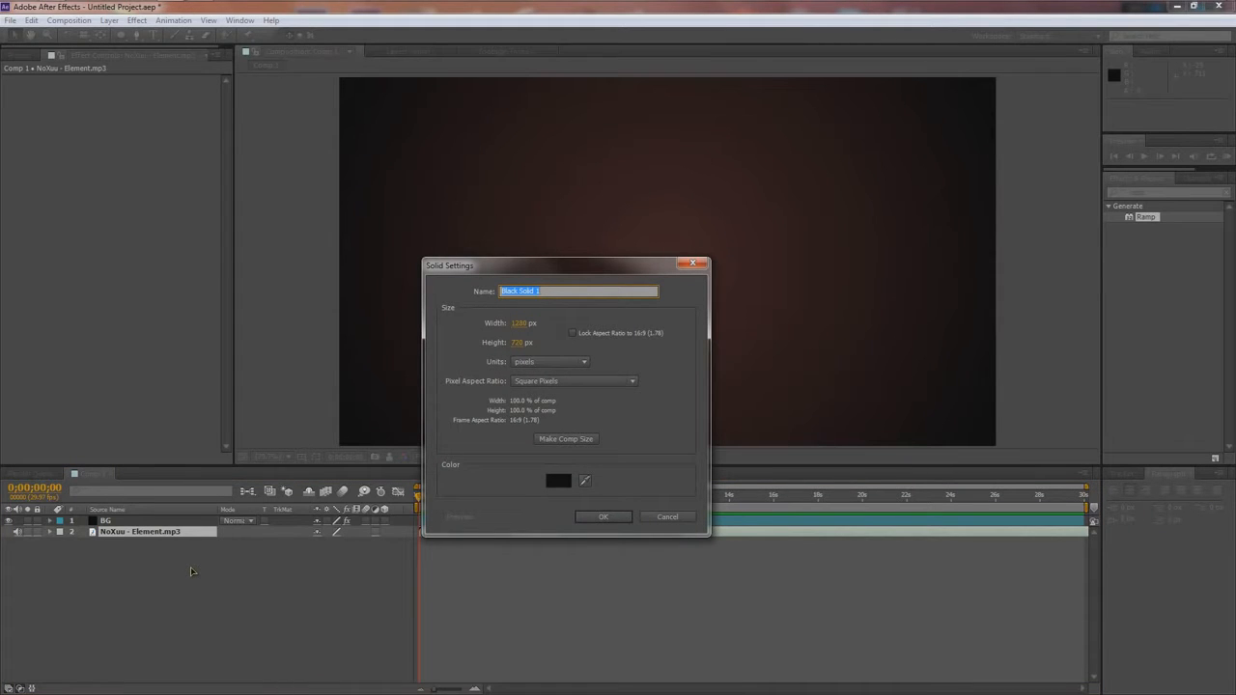
type("React")
left_click(558, 480)
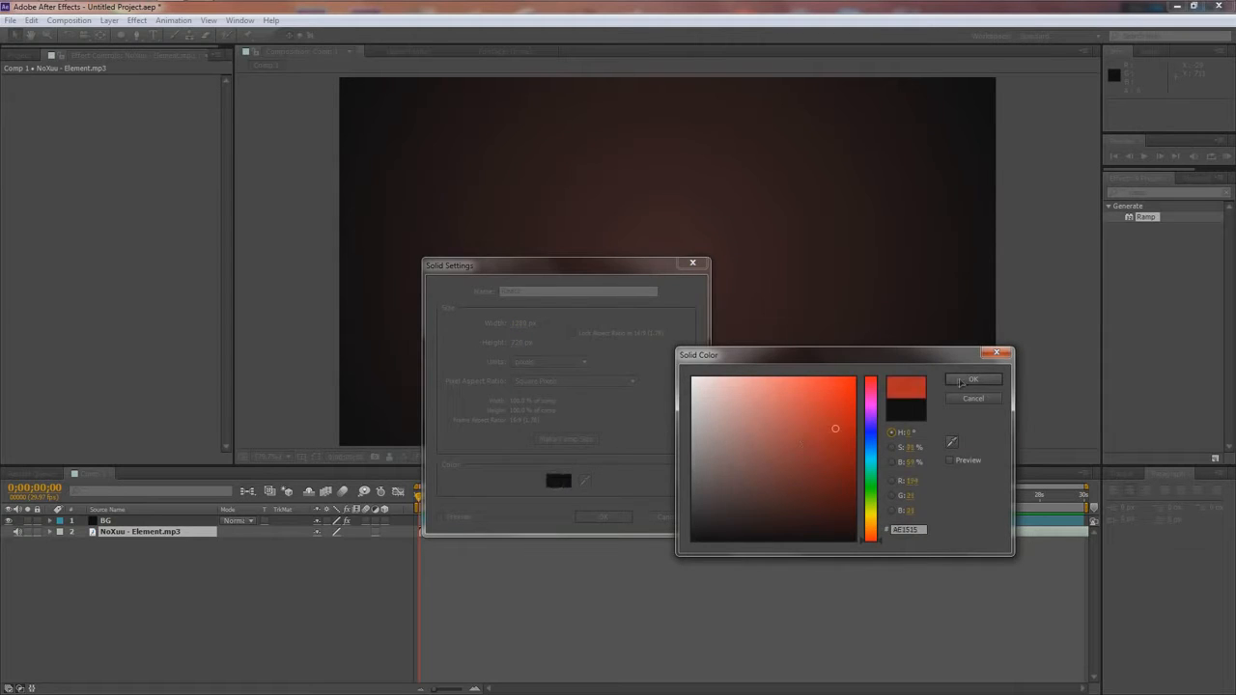
left_click(973, 379)
left_click(603, 516)
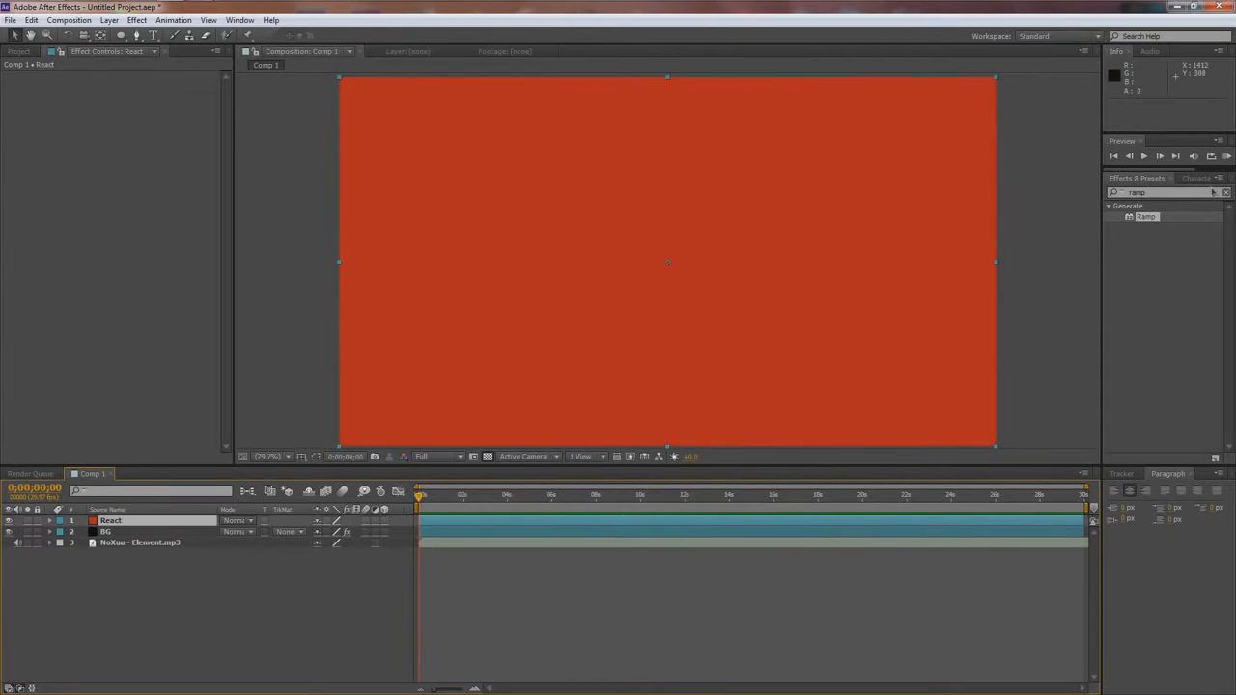
- Find the Audio Spectrum effect and apply it to the React layer
left_click(1164, 193)
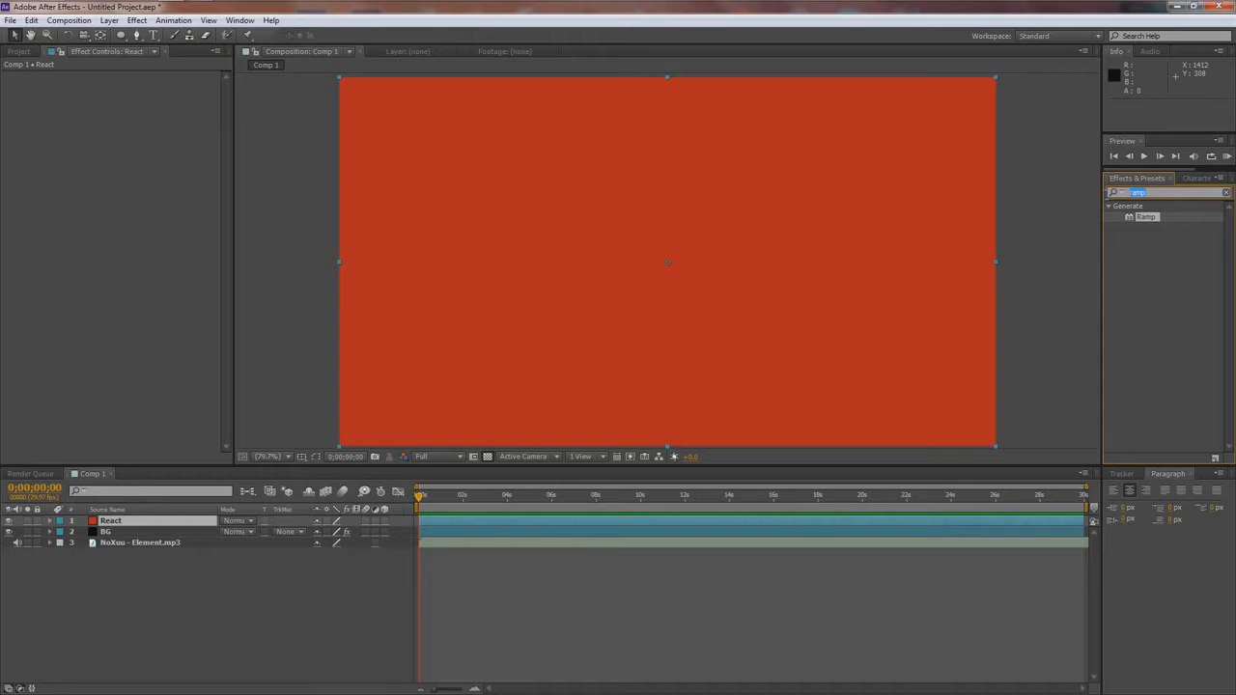
type("audio")
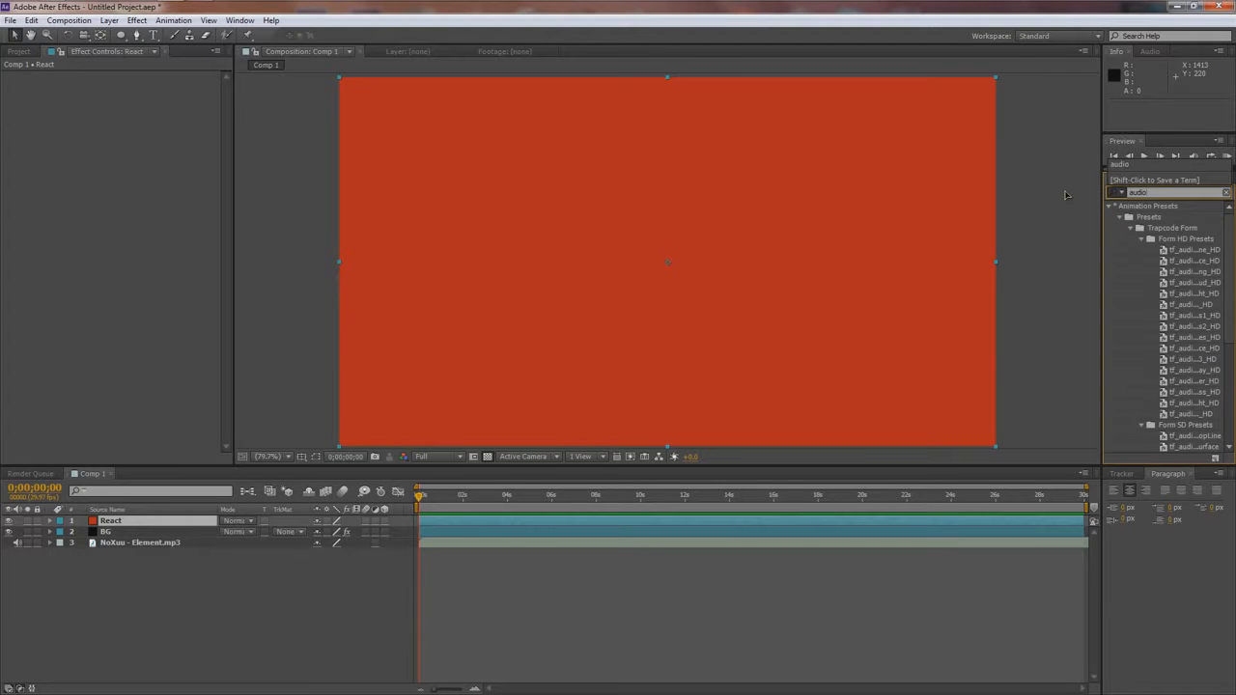
scroll(1186, 450, "down", 5)
left_click_drag(1155, 437, 157, 522)
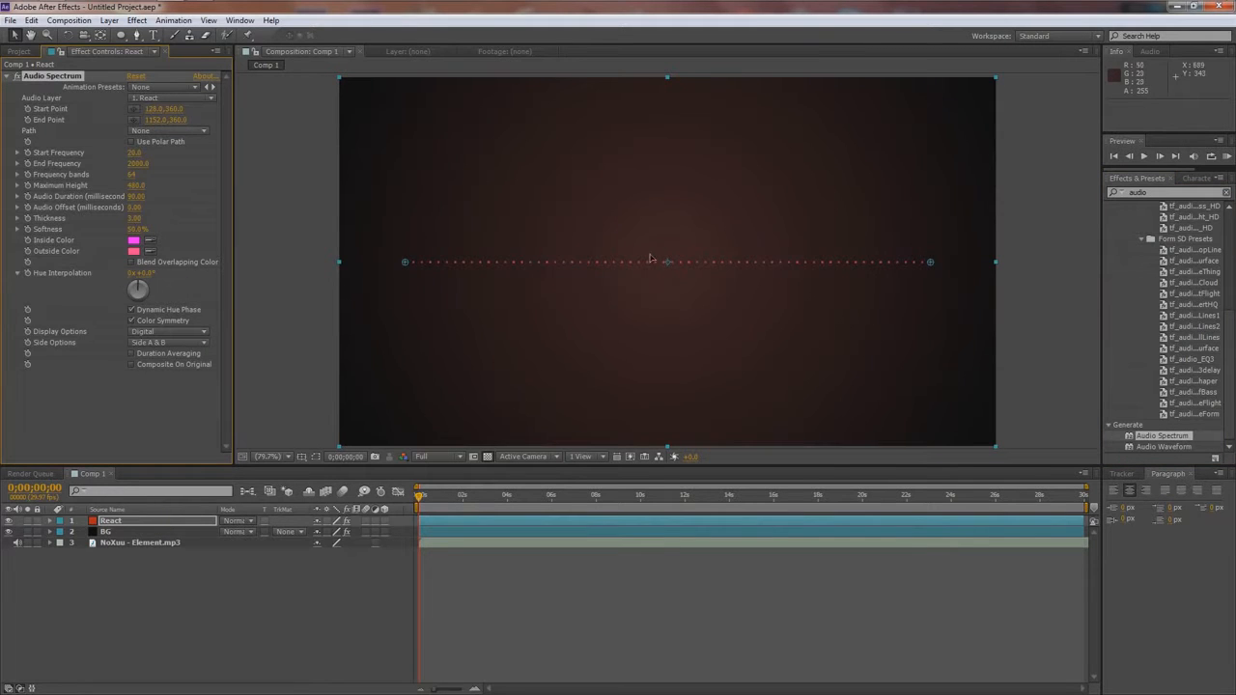
- Raise the Audio Spectrum's frequency bands to about 366 and set its audio layer to NoXuu - Element.mp3
scroll(715, 267, "up", 1)
scroll(668, 267, "down", 1)
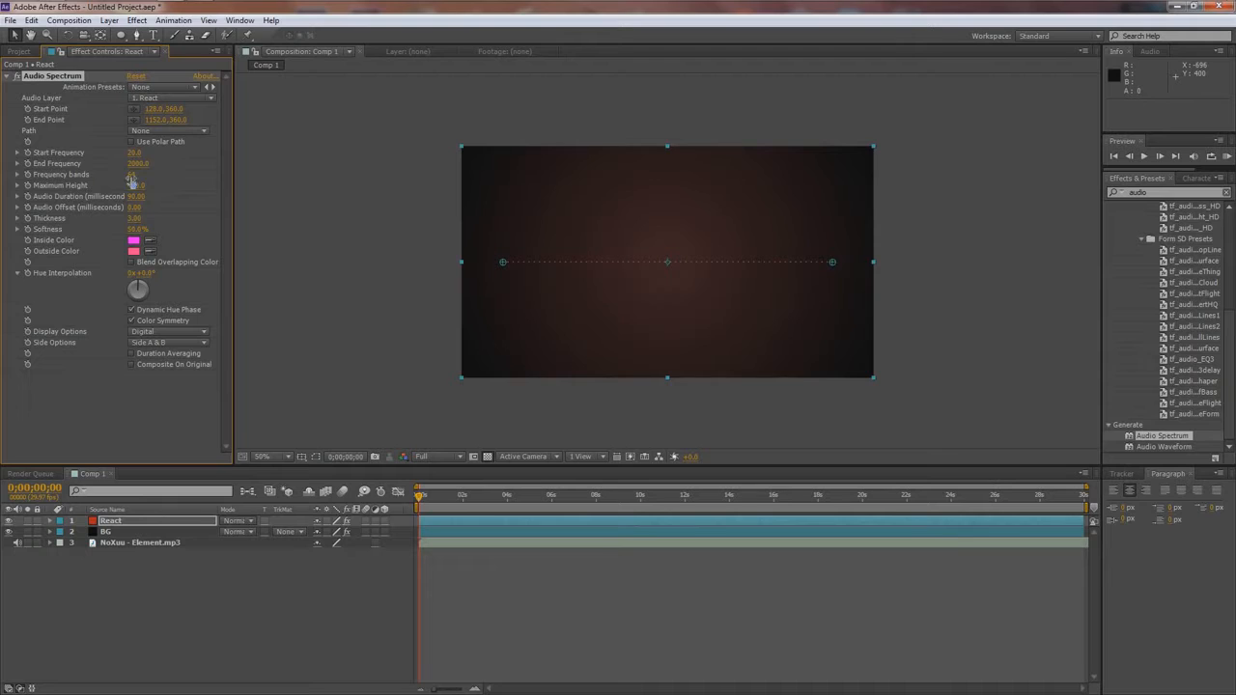
left_click_drag(133, 175, 201, 187)
left_click(157, 100)
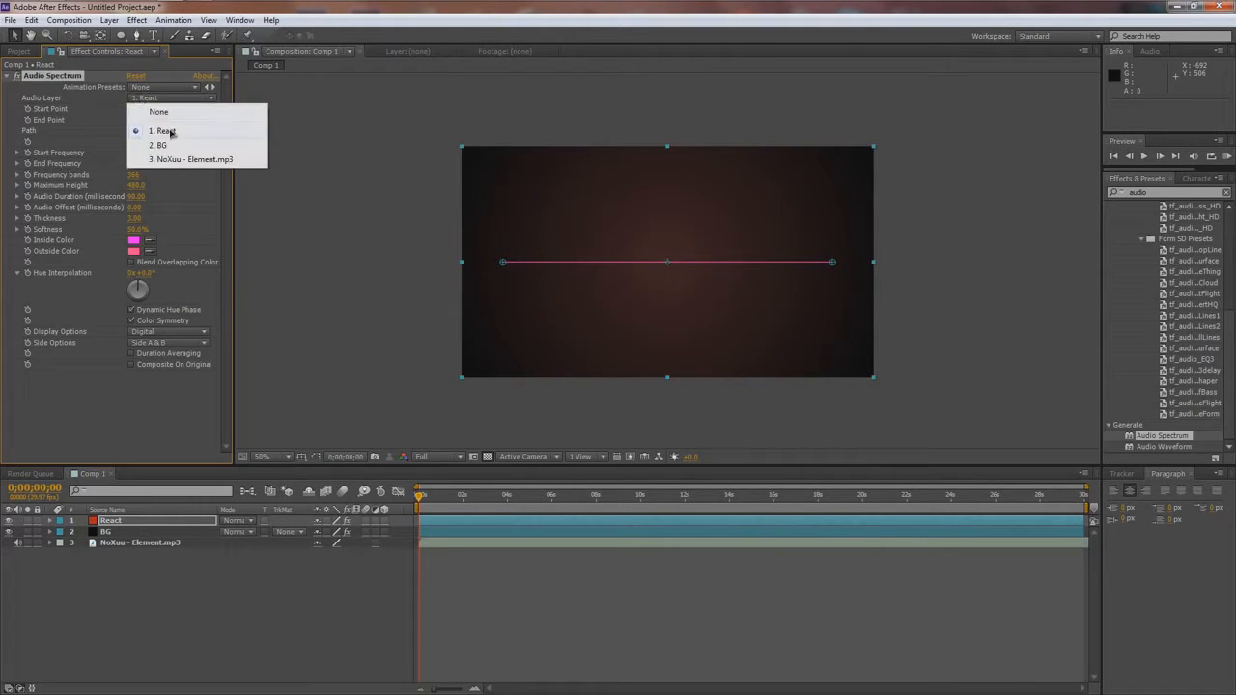
left_click(170, 161)
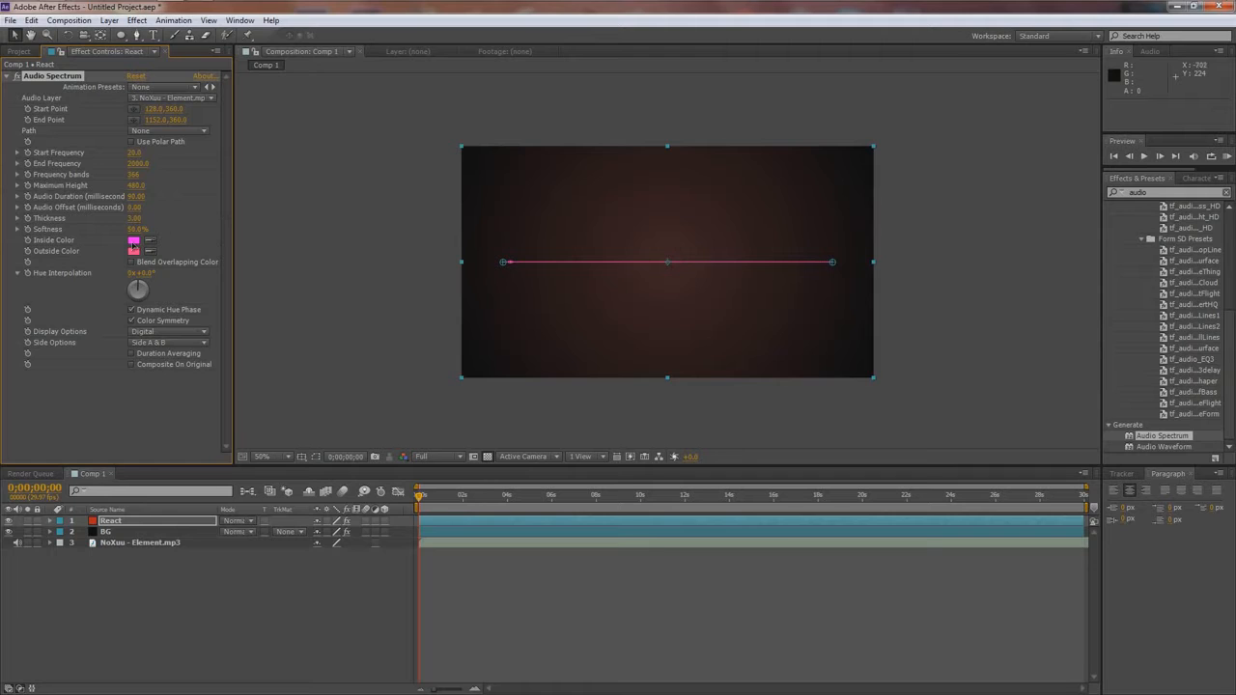
- Set the Audio Spectrum's inside color to light red F28181 and its outside color to white FFFFFF
key("slash")
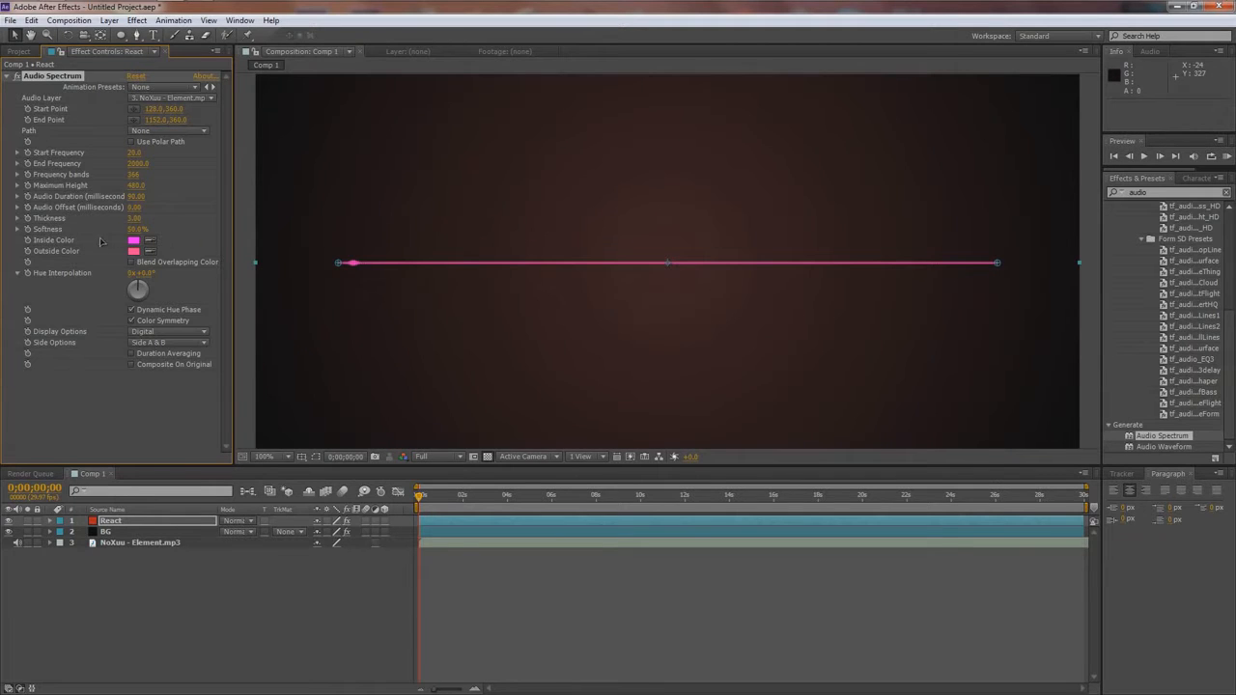
left_click(133, 240)
left_click_drag(879, 446, 879, 376)
left_click(773, 389)
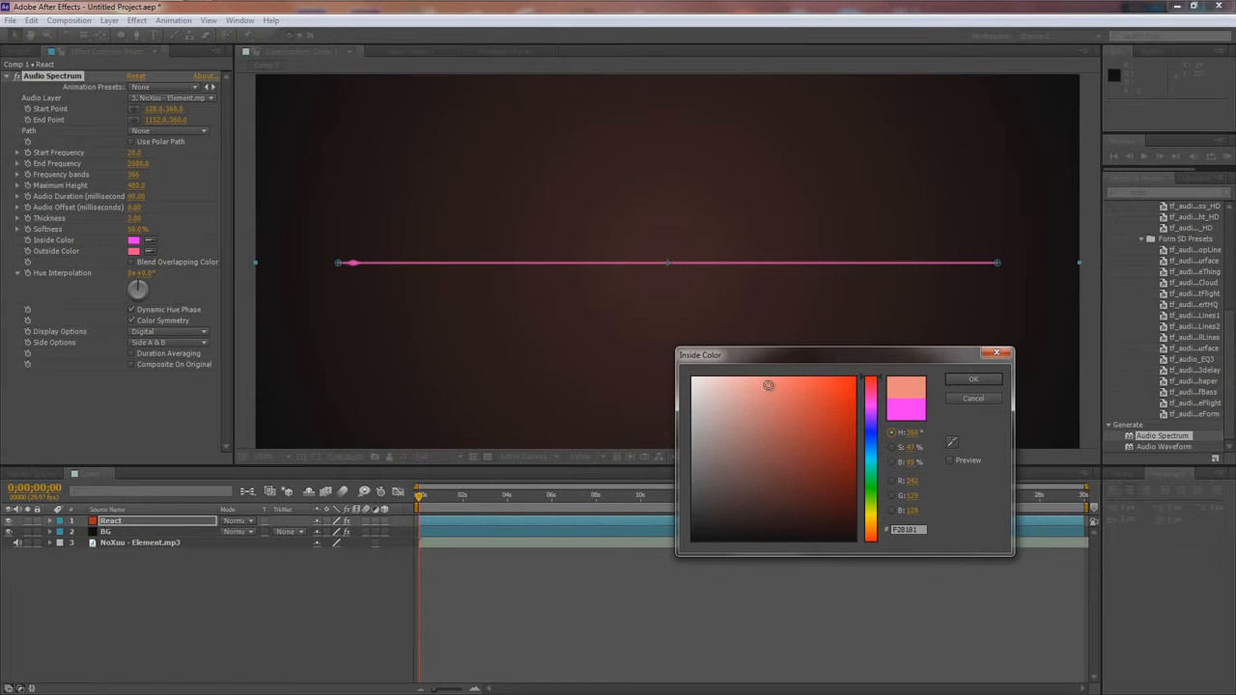
left_click(985, 382)
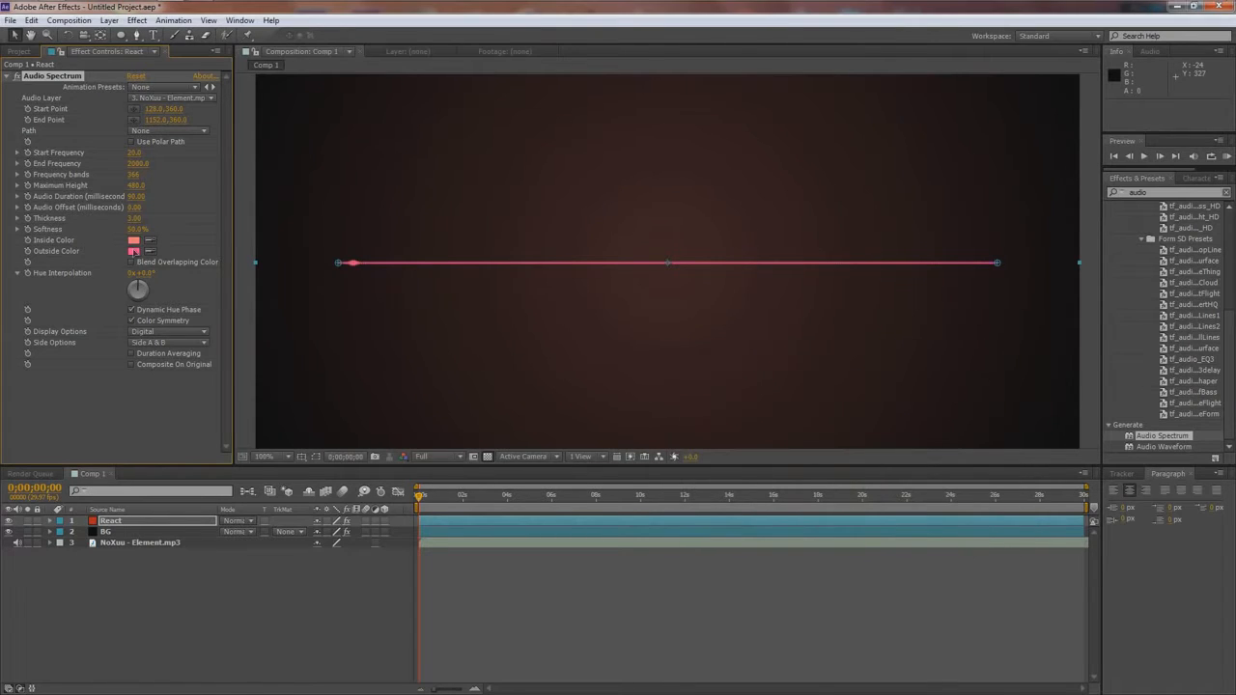
left_click(131, 253)
left_click_drag(807, 451, 472, 274)
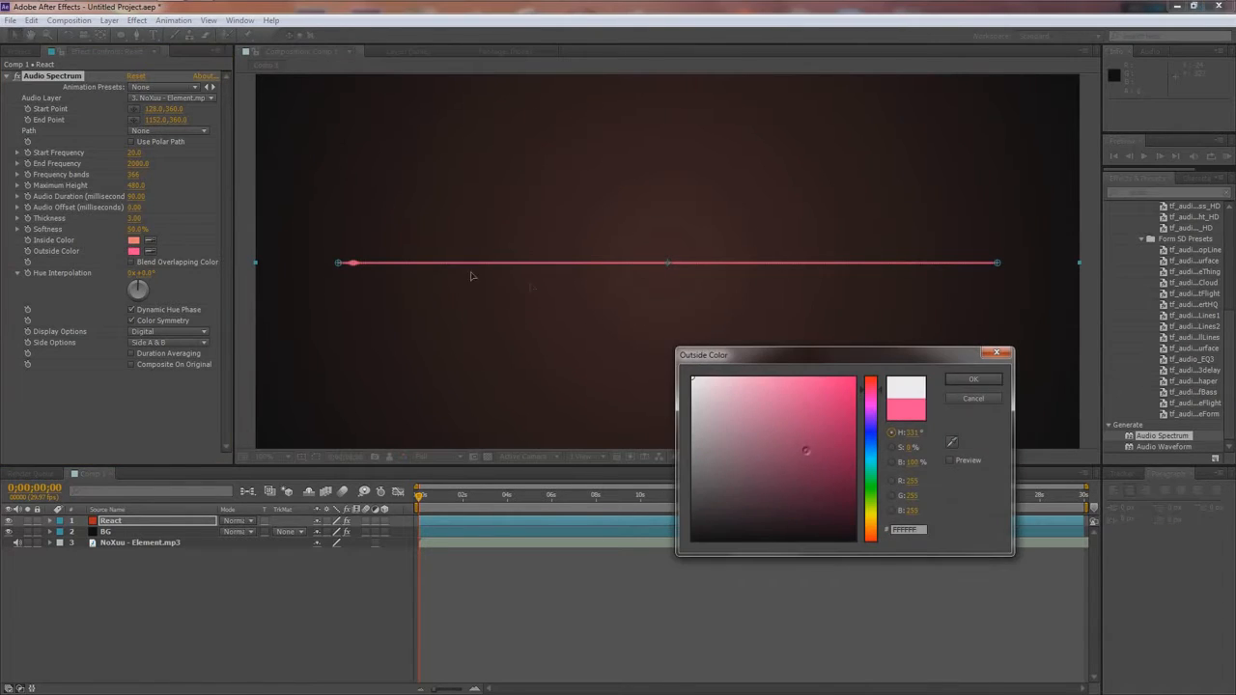
left_click(964, 382)
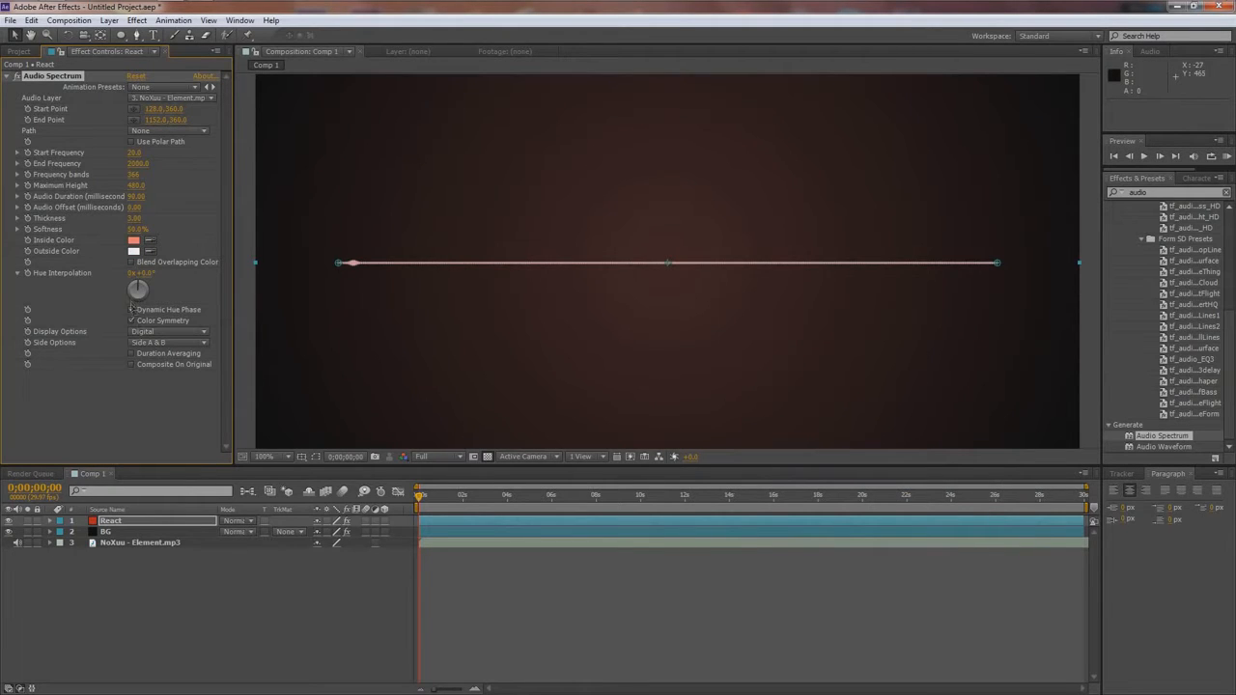
- Set the Audio Spectrum's frequency bands to 1161, thickness to 1.50 and softness to 31%, with Side B as the side option
left_click_drag(133, 218, 134, 228)
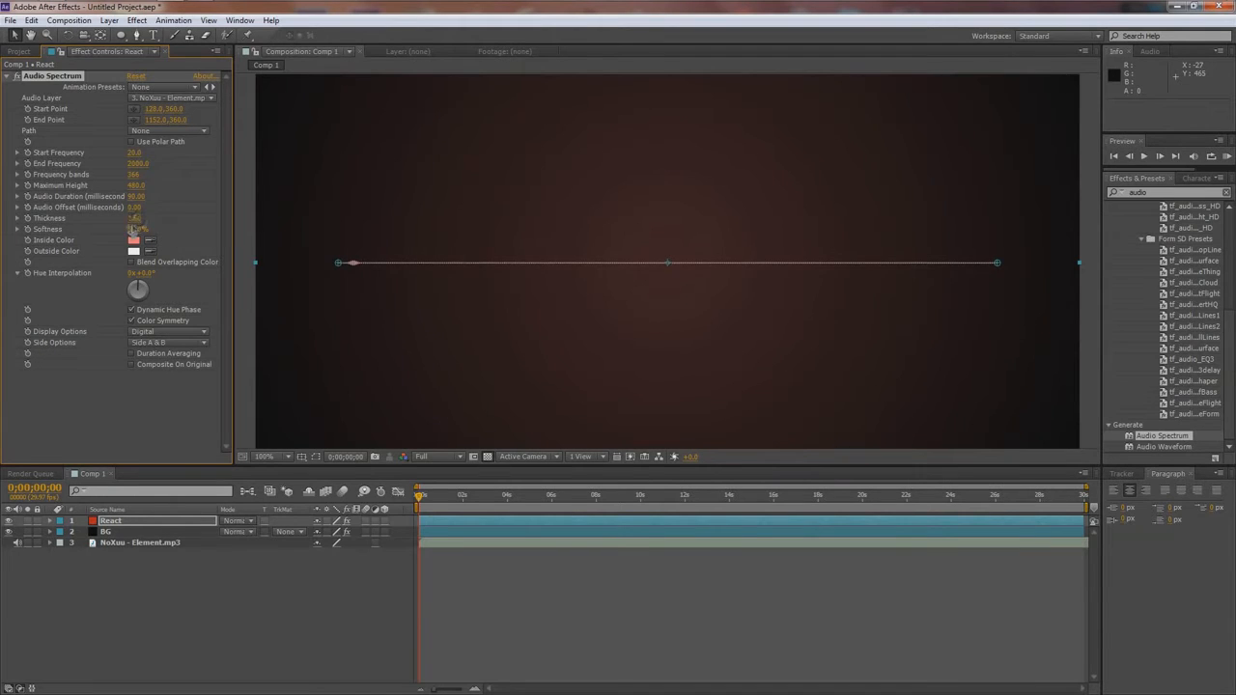
left_click(135, 219)
key("Delete")
key("Return")
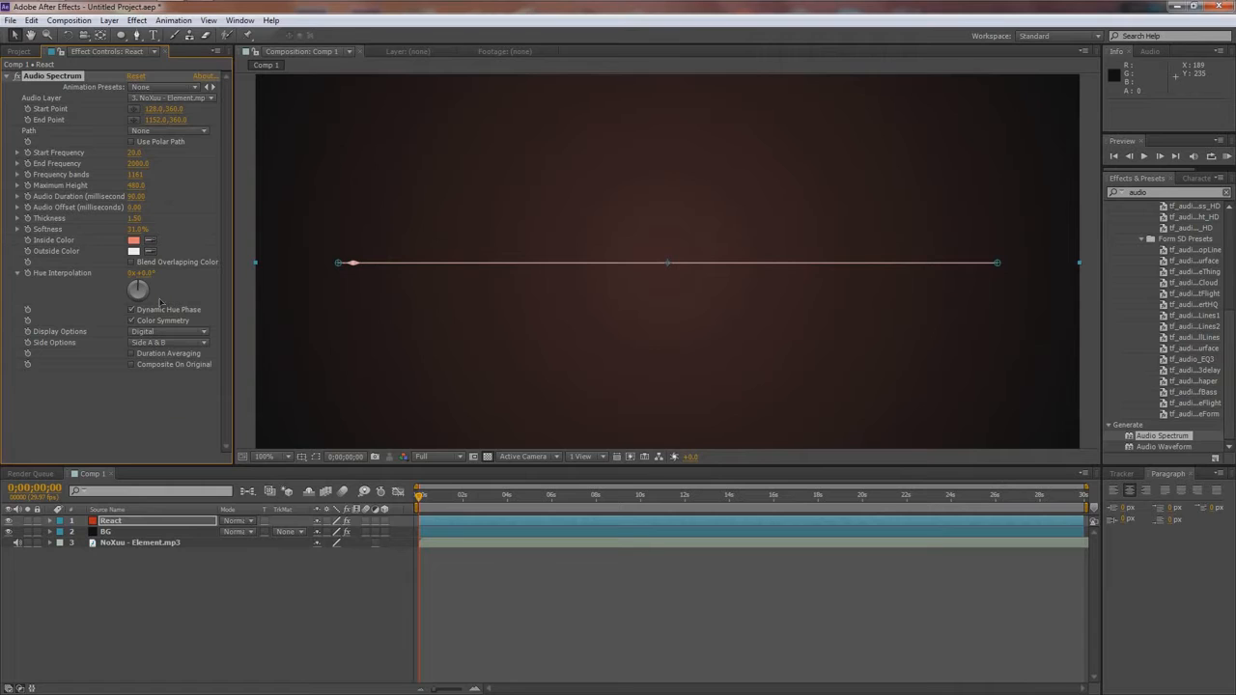
left_click(166, 344)
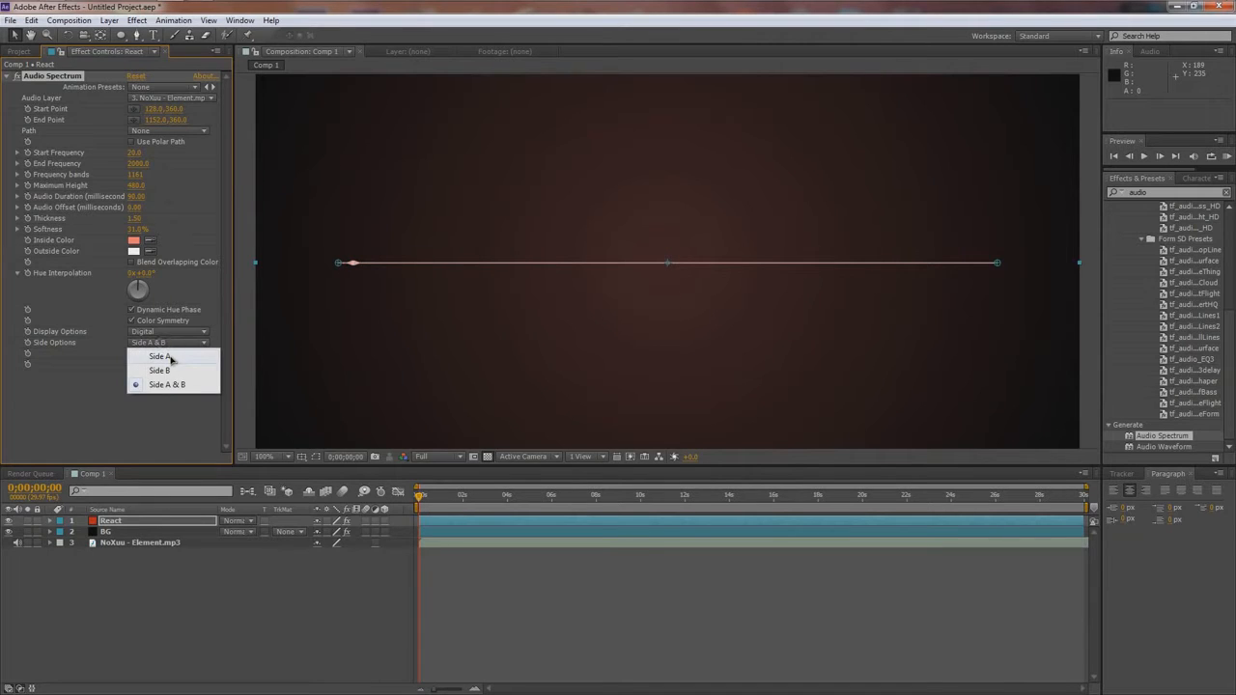
left_click(174, 369)
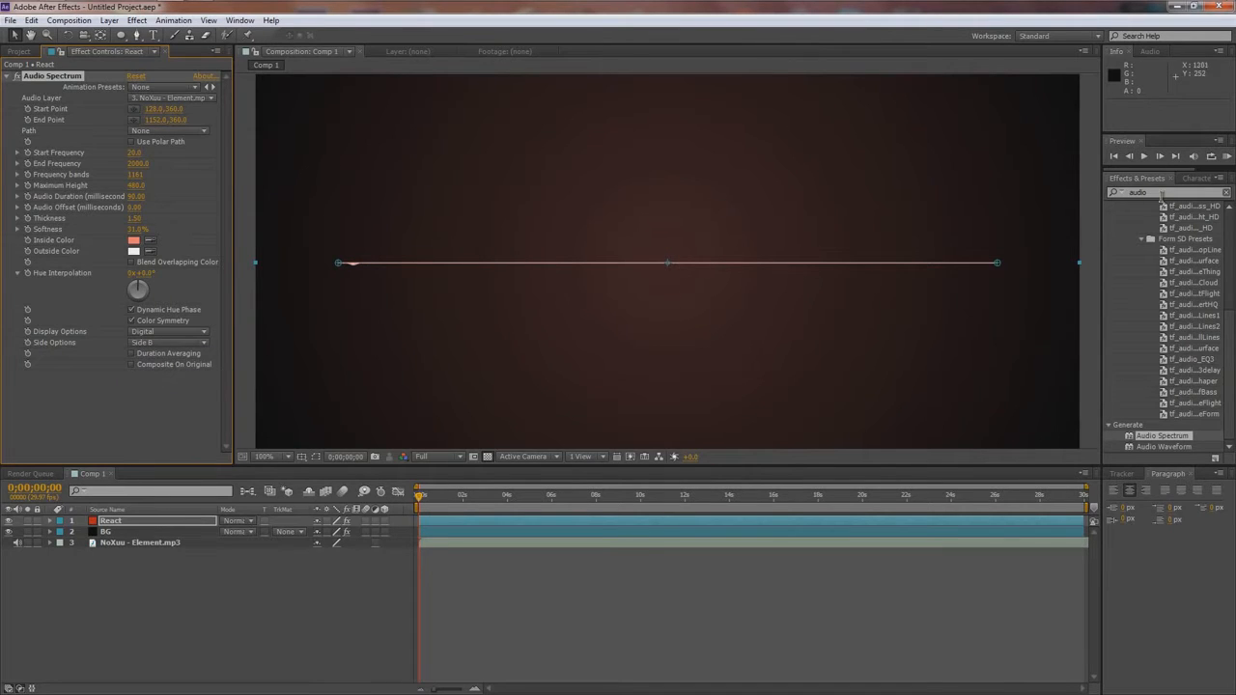
- Find the Polar Coordinates effect and apply it to the React layer after Audio Spectrum
left_click(1163, 192)
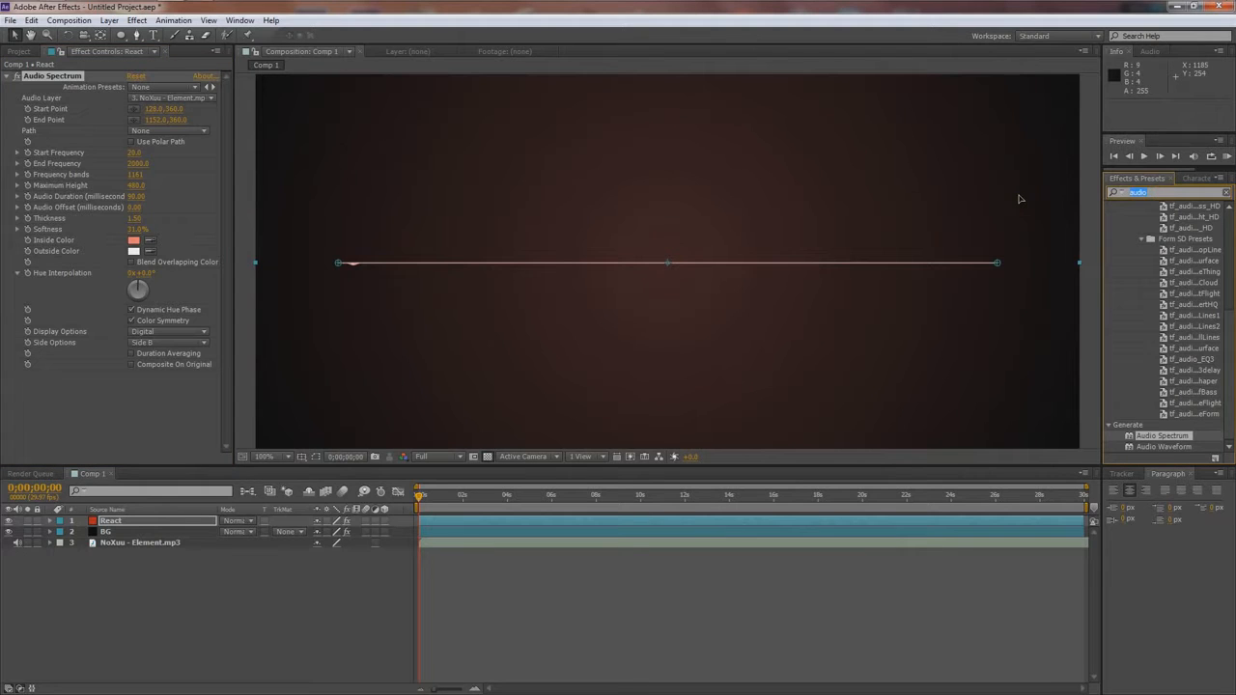
type("polar")
left_click_drag(1169, 218, 160, 408)
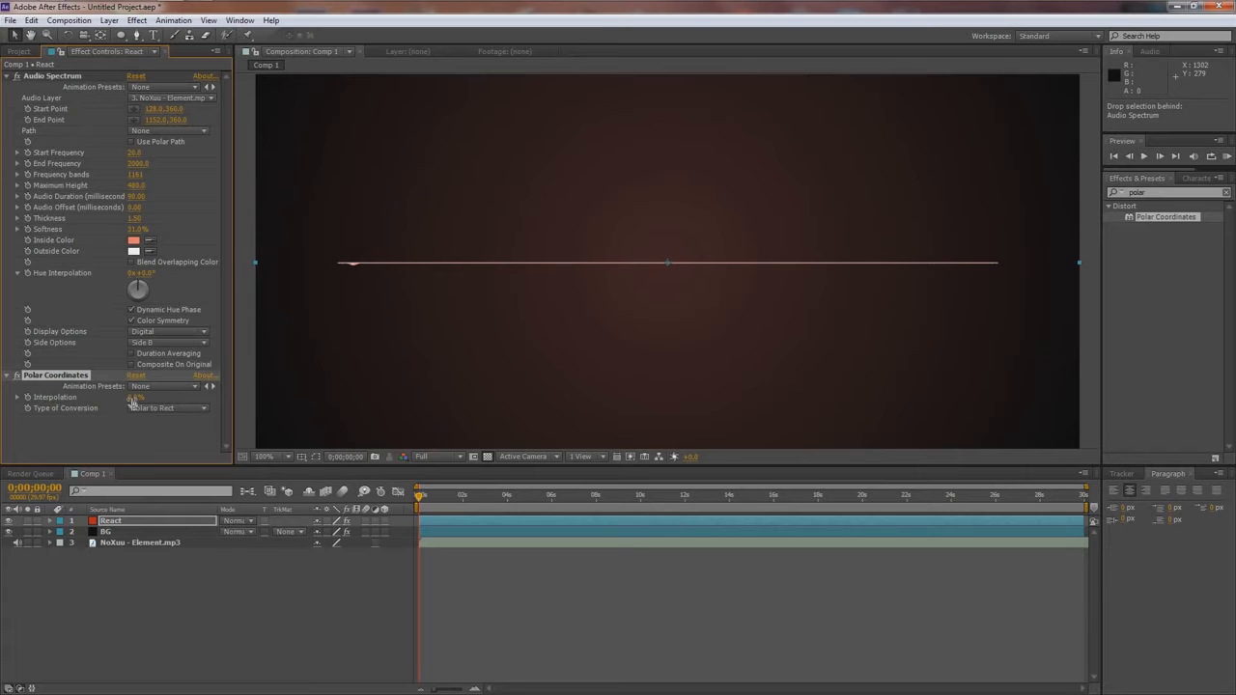
- Set Polar Coordinates to 100% interpolation with Rect to Polar conversion and preview the resulting ring
left_click_drag(133, 399, 342, 407)
left_click(166, 407)
left_click(160, 421)
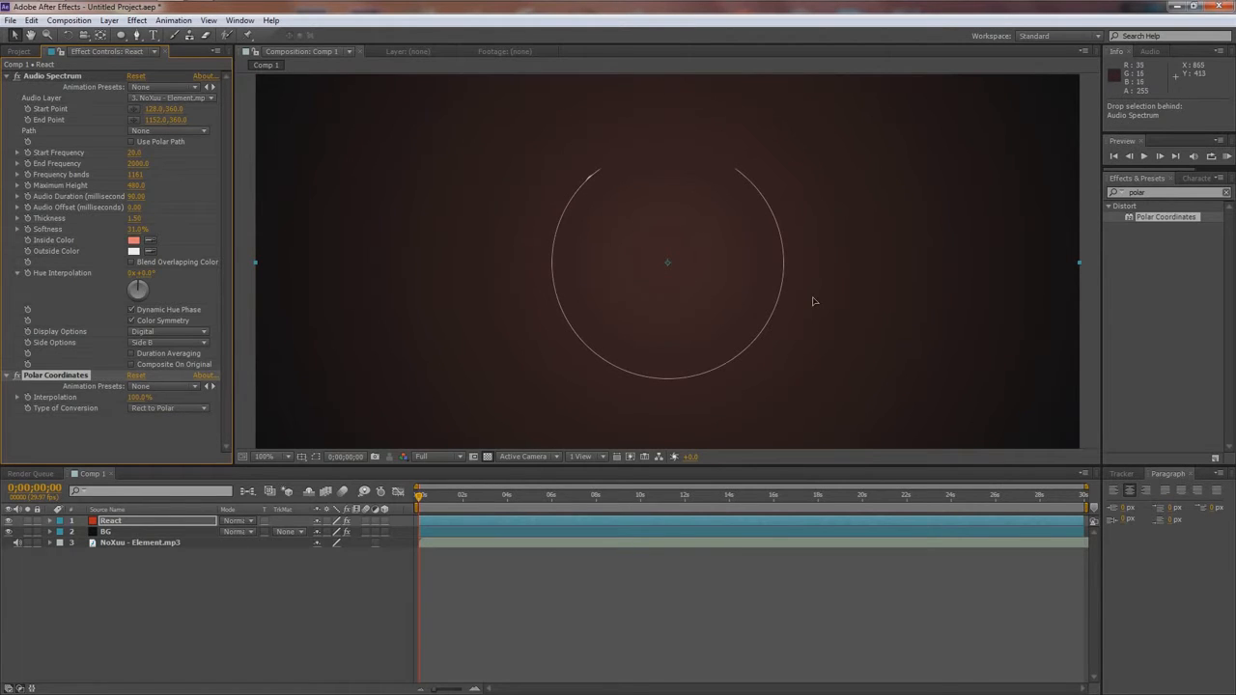
key("KP_0")
key("0")
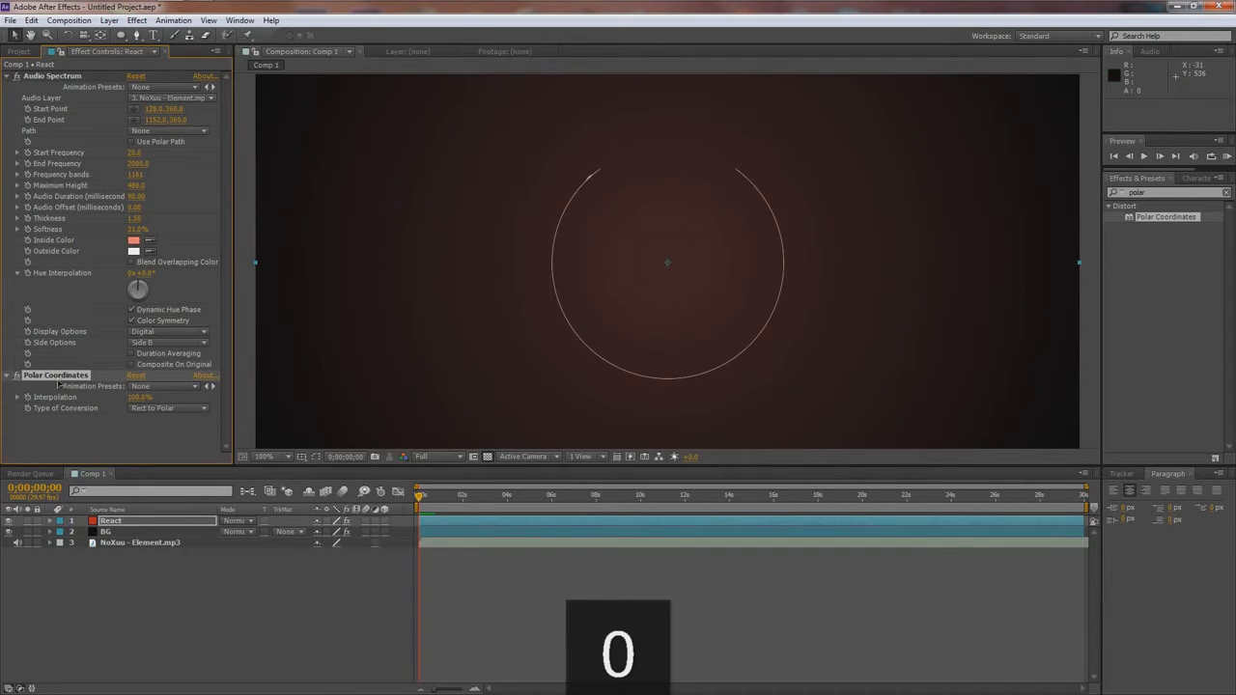
- Delete the Polar Coordinates effect and draw a circular mask on the React layer with the Ellipse tool
key("Delete")
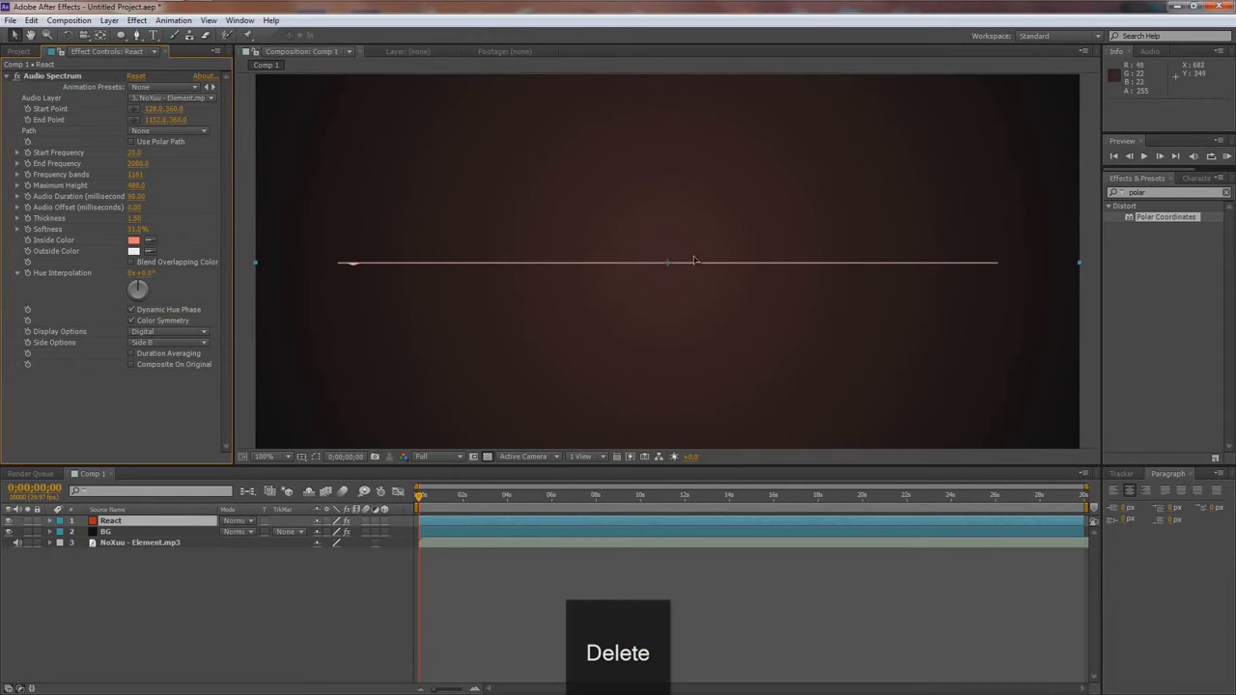
left_click(128, 525)
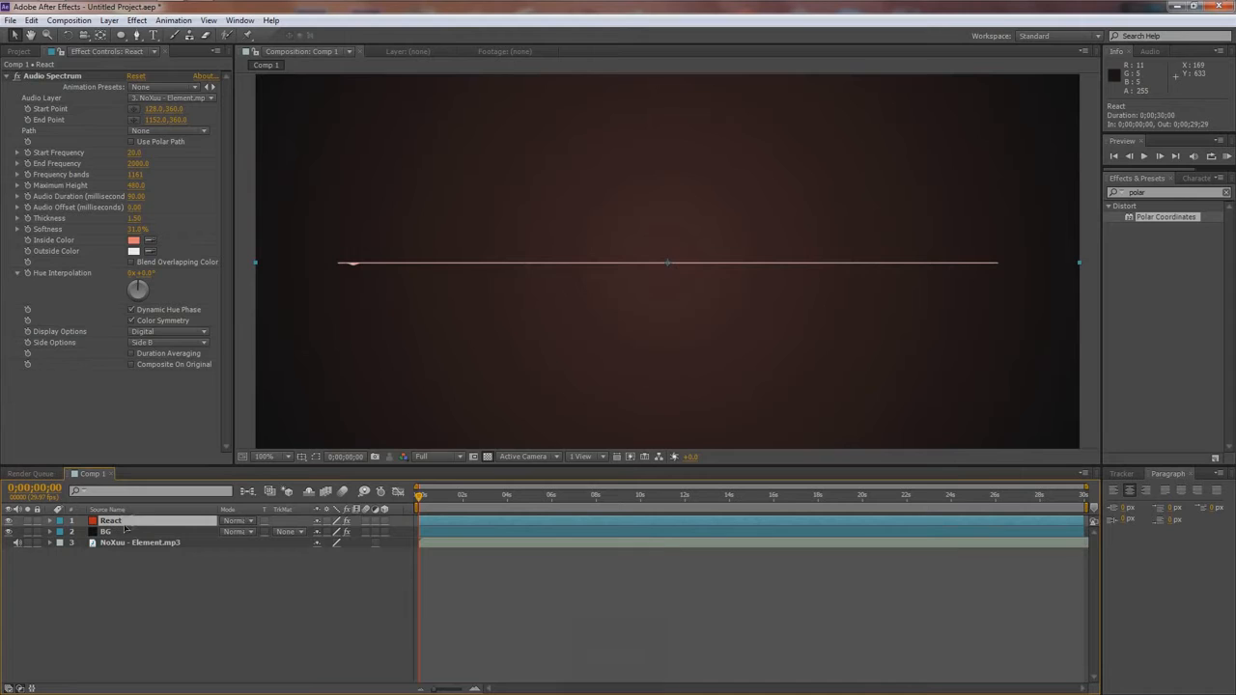
left_click_drag(120, 36, 180, 63)
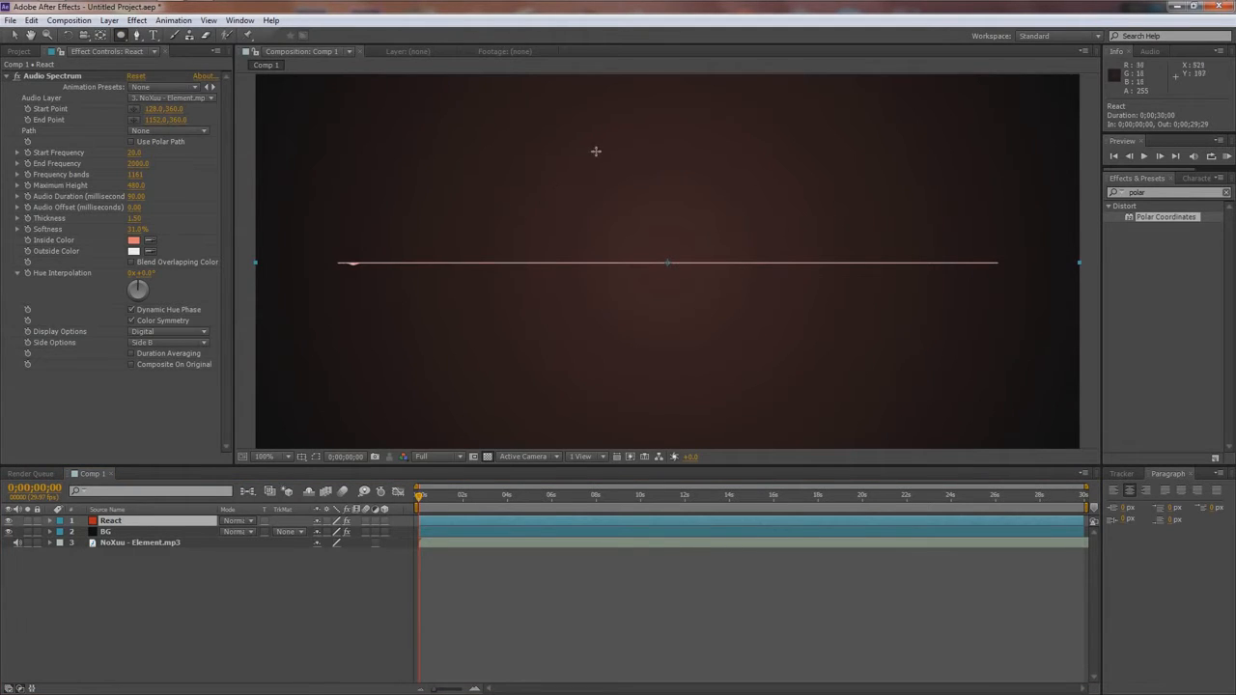
mouse_move(522, 113)
left_mouse_down()
mouse_move(770, 358)
mouse_move(808, 370)
mouse_move(636, 234)
mouse_move(691, 280)
left_mouse_up()
- Move the React layer's circular mask so it is roughly centered in the composition
key("comma")
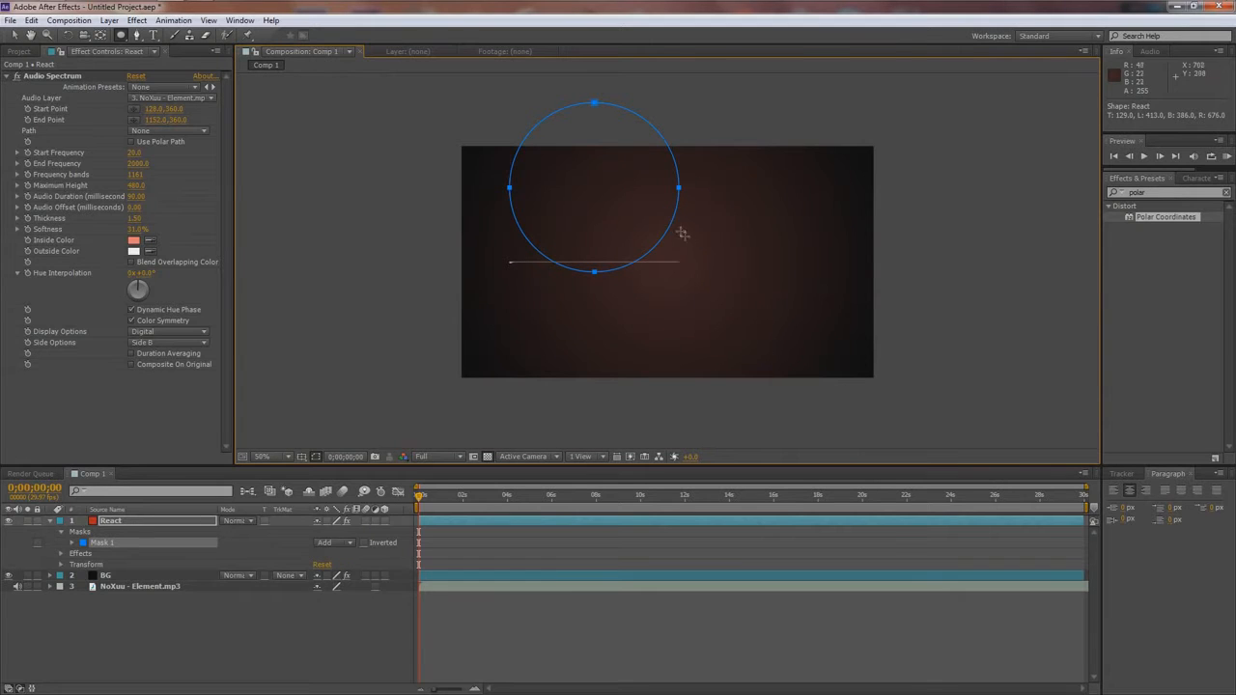
key("v")
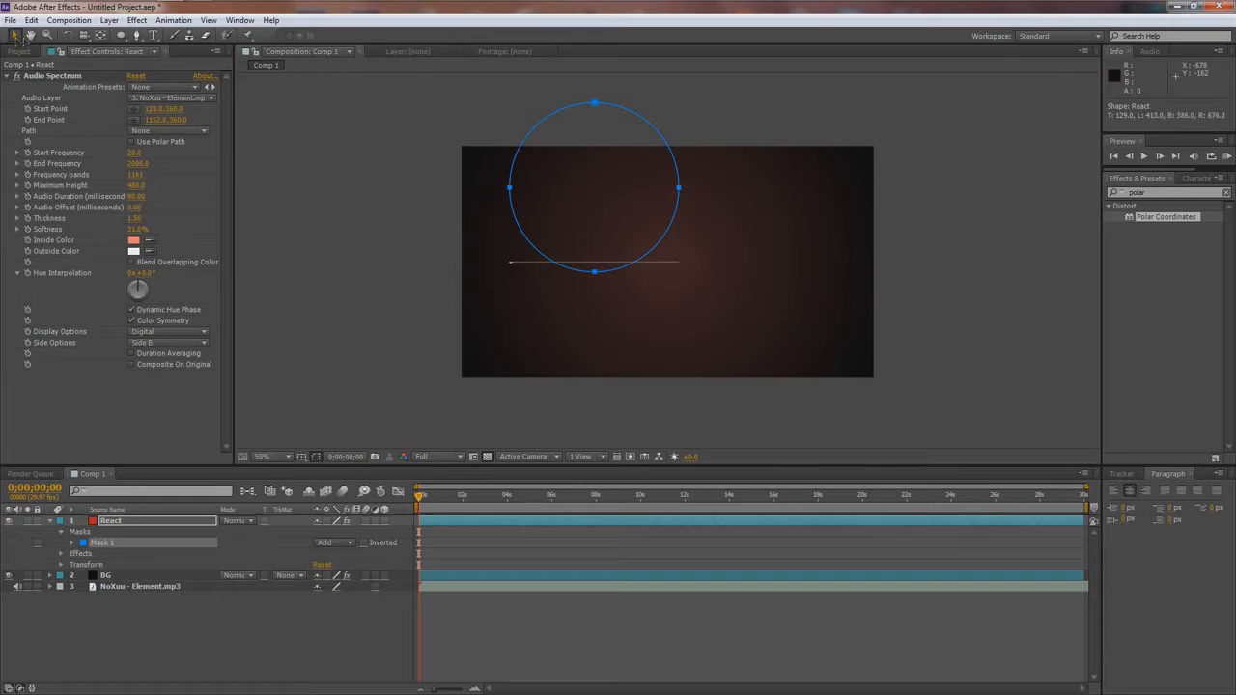
double_click(673, 162)
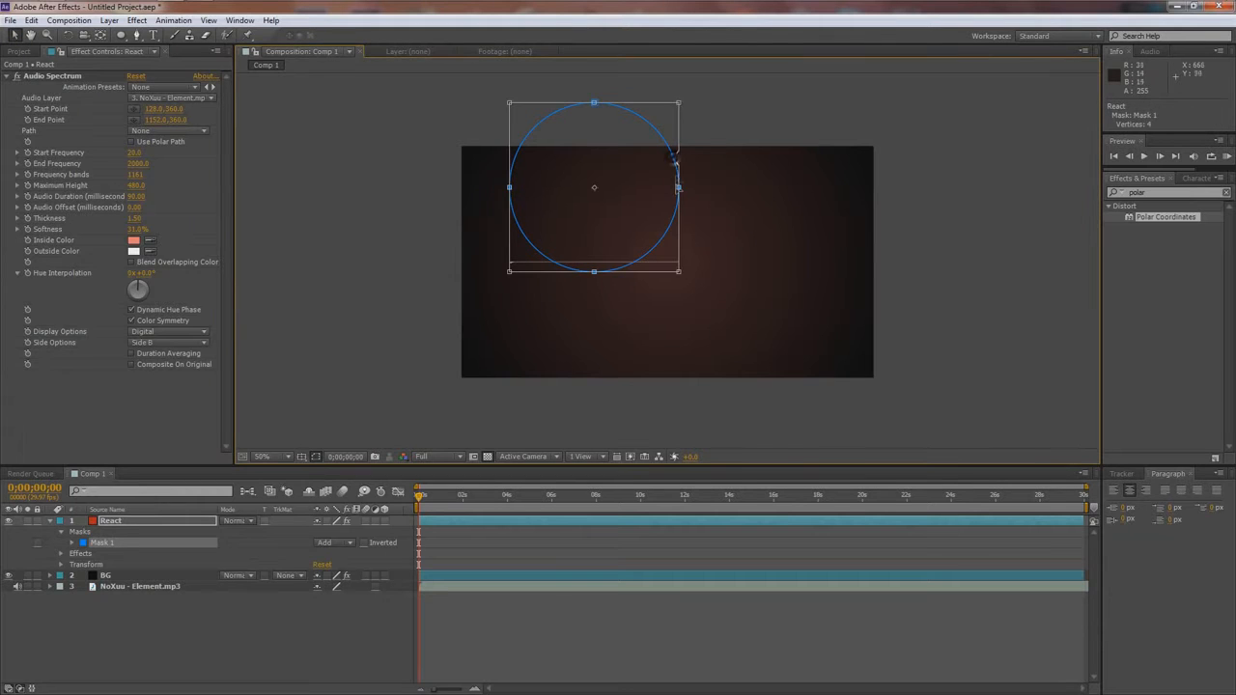
left_click_drag(664, 208, 745, 282)
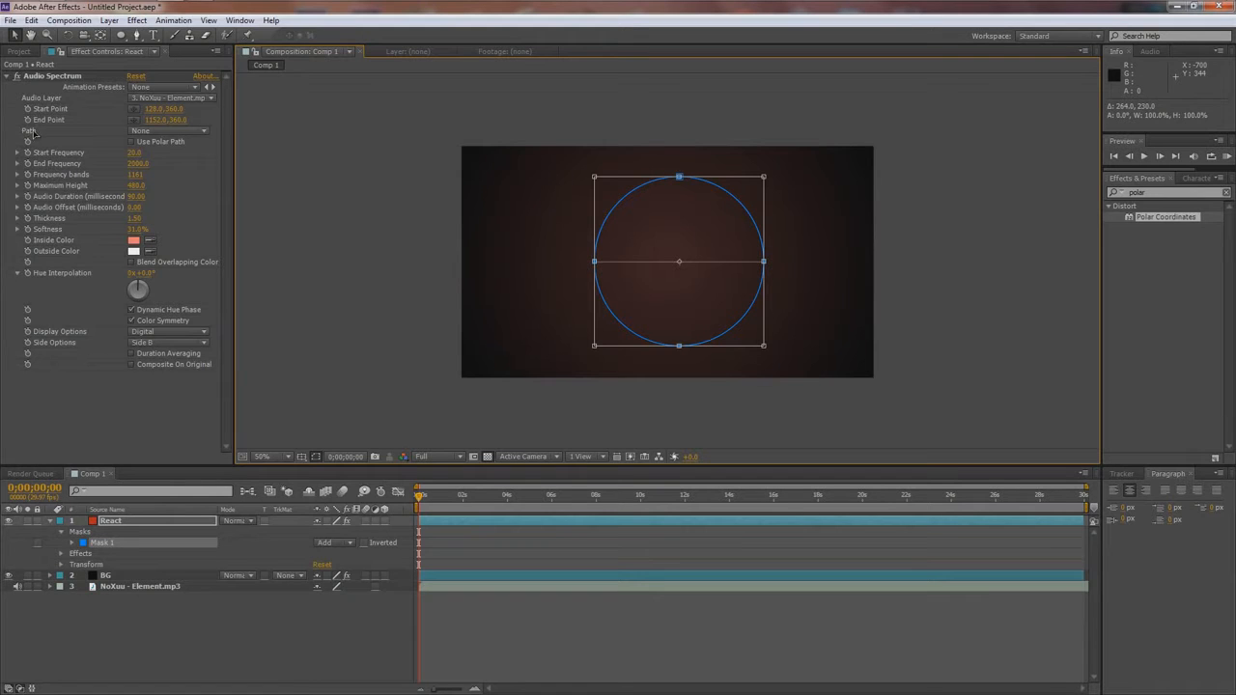
- Set the Audio Spectrum's path to Mask 1 and inspect the ring at 100% zoom
left_click(132, 132)
left_click(159, 166)
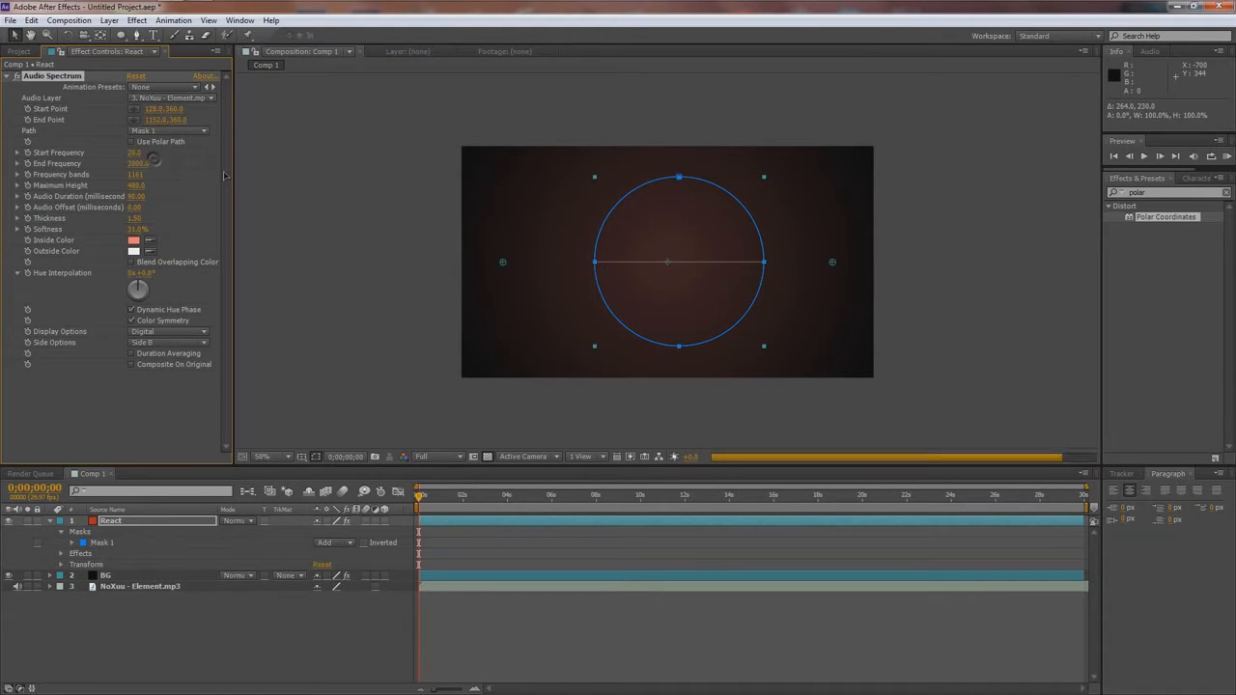
key("slash")
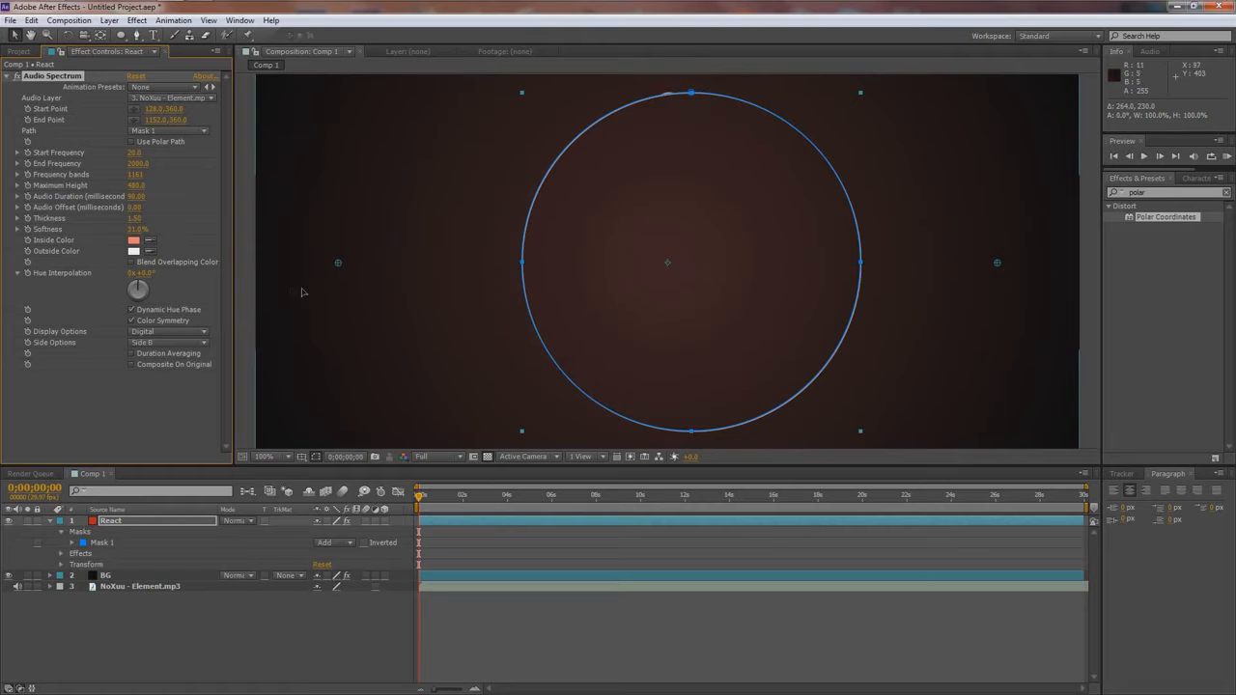
left_click(245, 288)
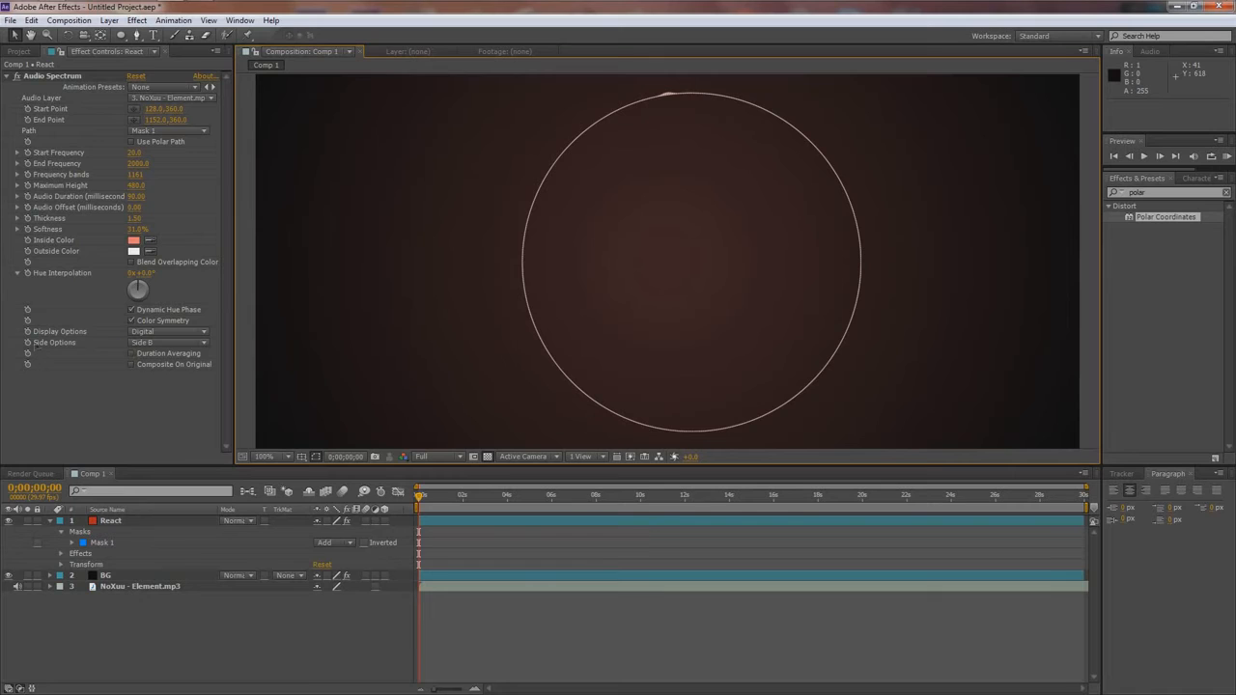
- Try Side A and Side A & B as the Audio Spectrum's side option, and return it to Side B
left_click(142, 343)
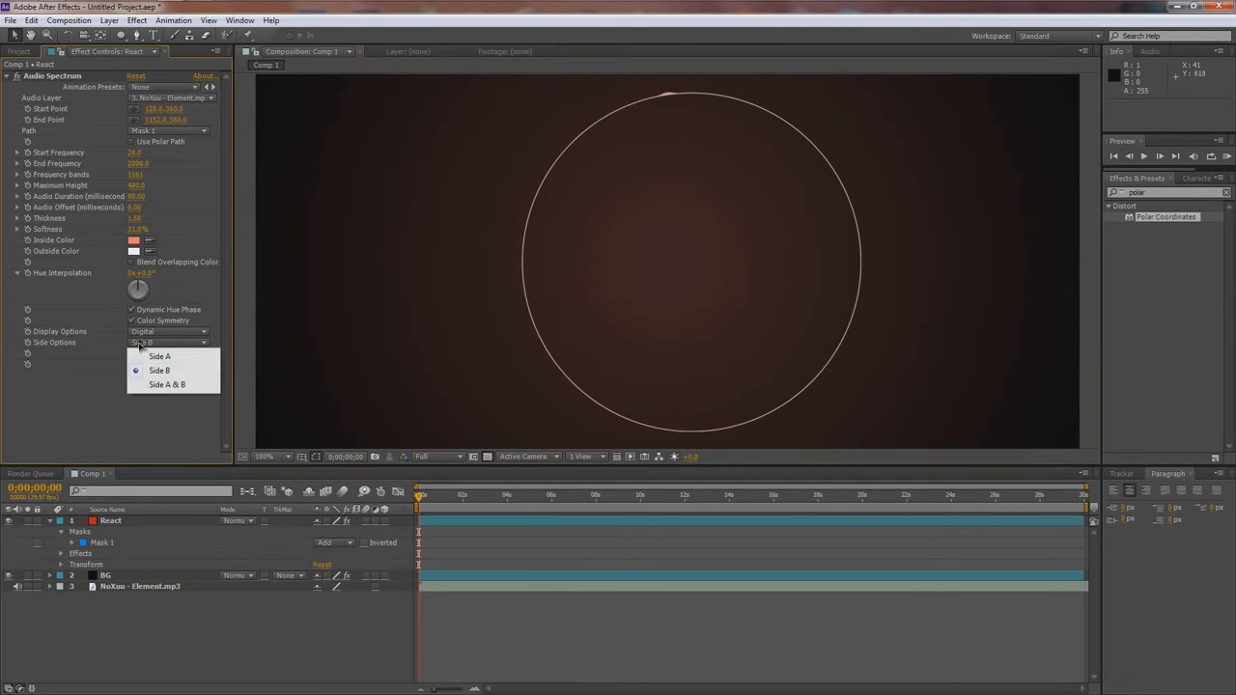
left_click(145, 349)
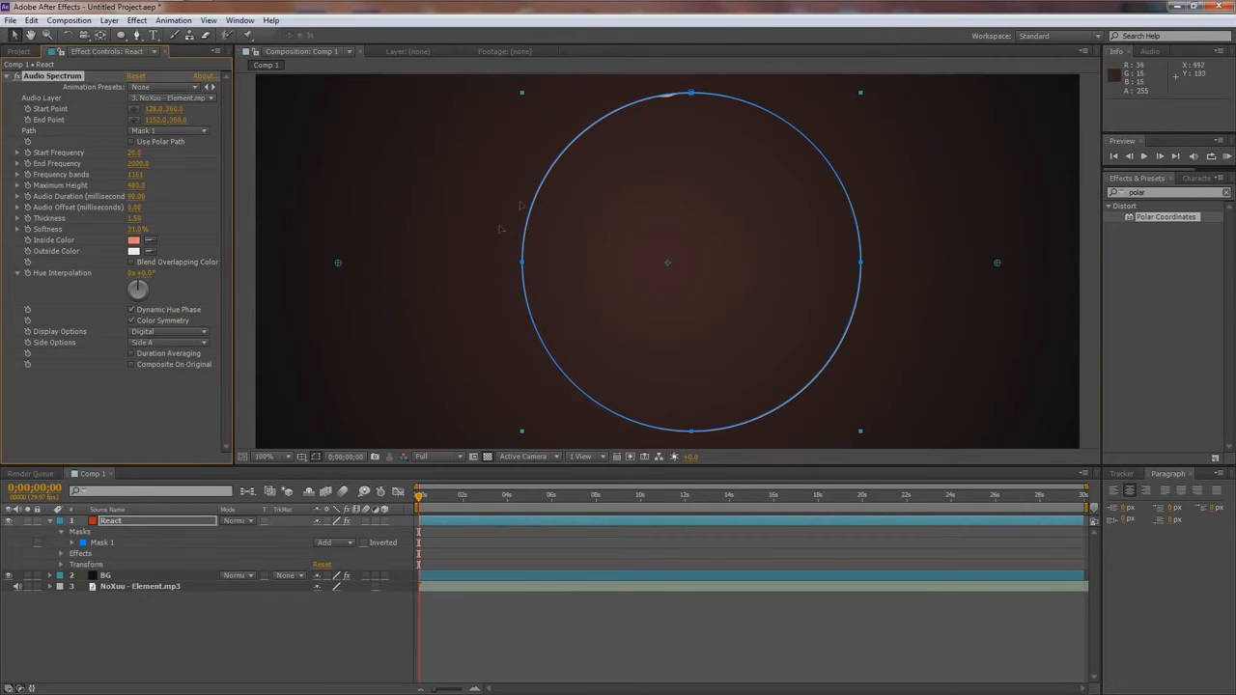
left_click(262, 287)
left_click(145, 343)
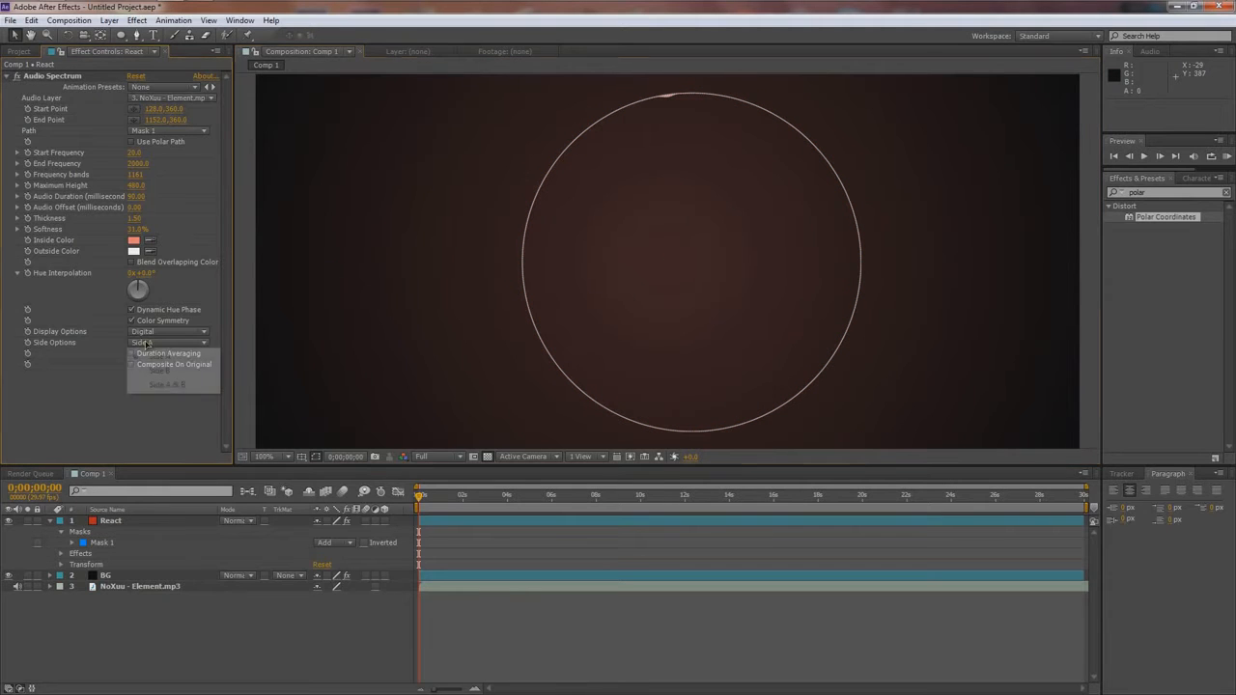
left_click(150, 384)
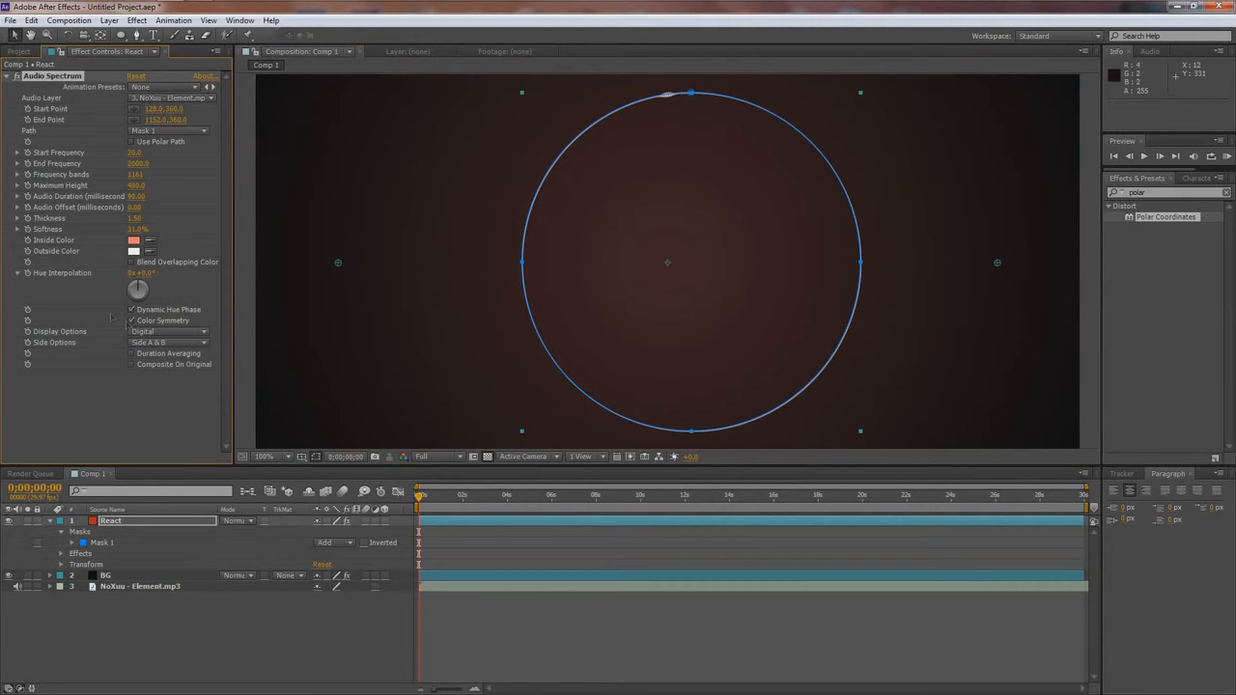
left_click(145, 344)
left_click(160, 370)
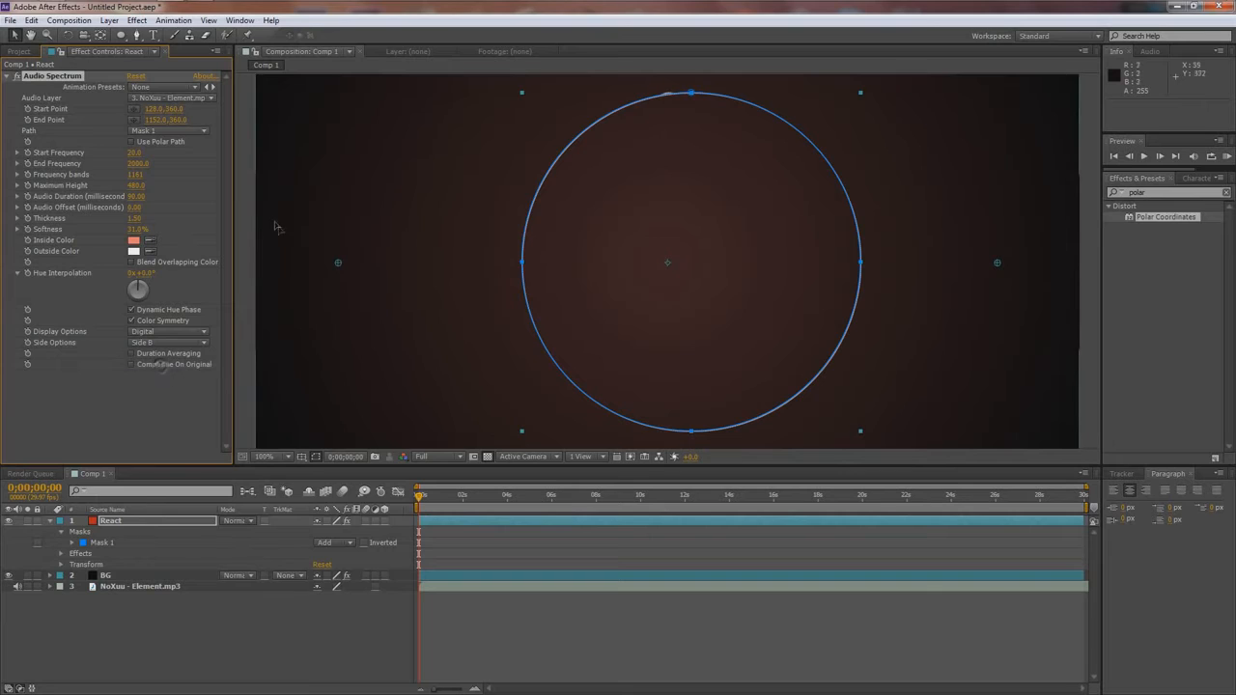
left_click(281, 228)
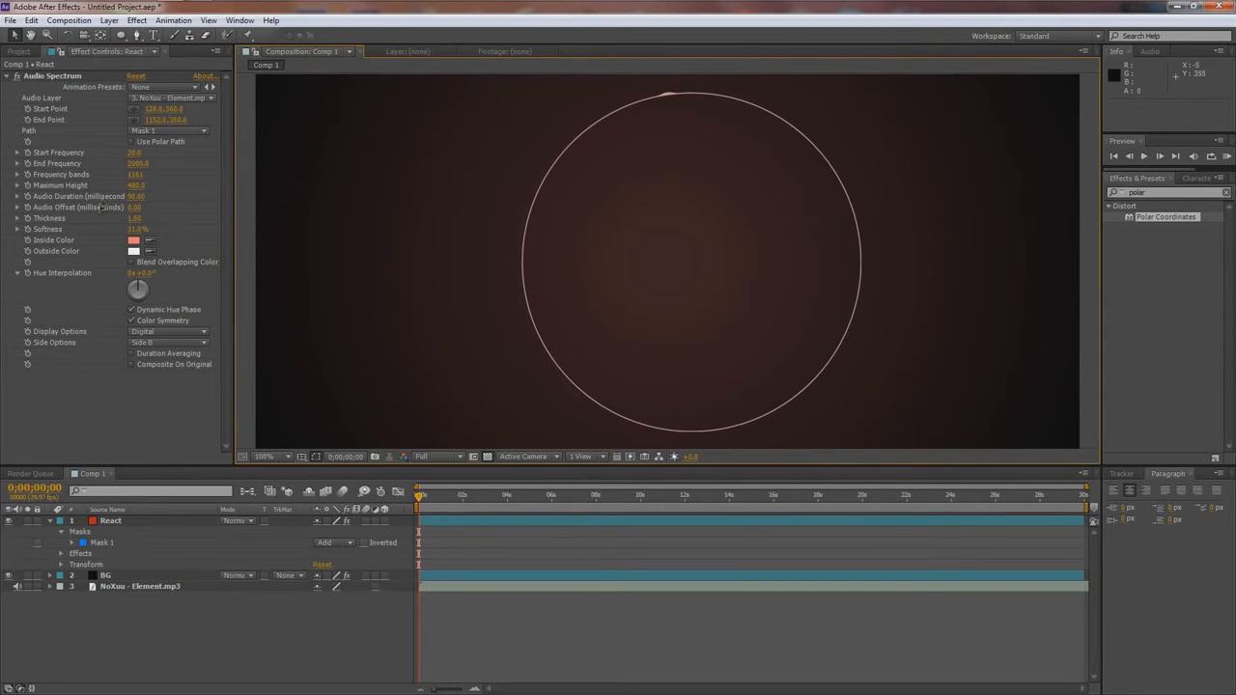
- Raise the Audio Spectrum's maximum height to about 2430 and feather Mask 1 by about 226 pixels
left_click_drag(134, 186, 261, 192)
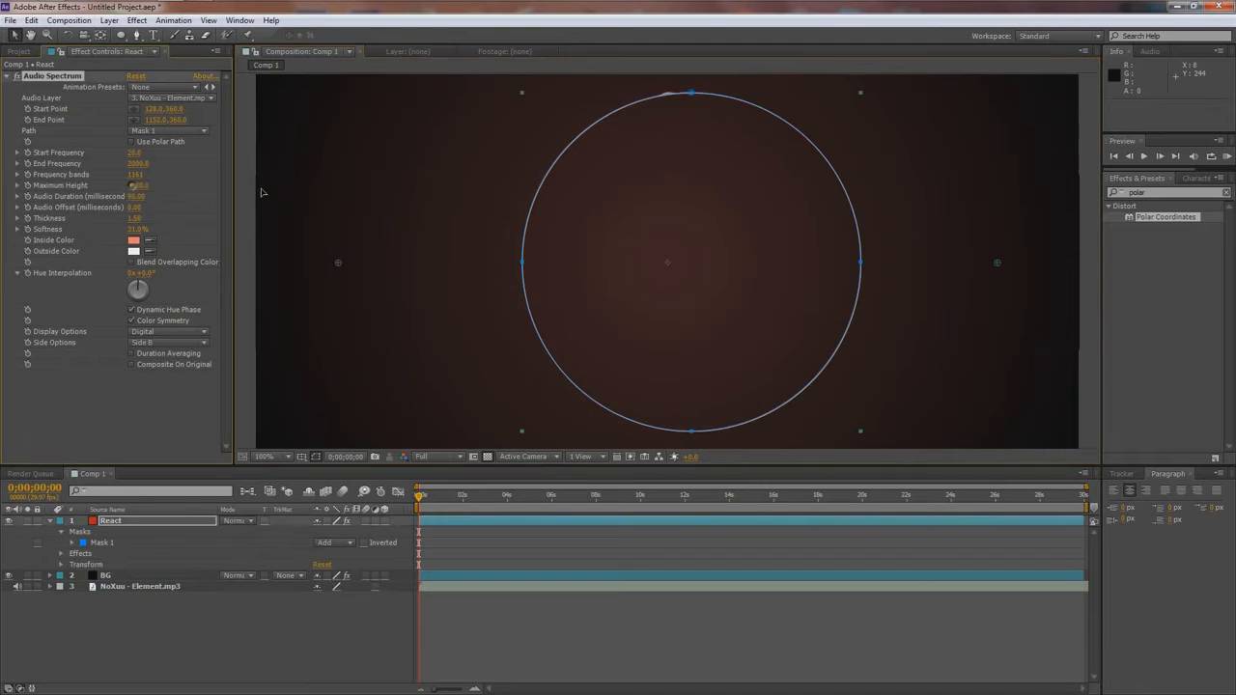
scroll(453, 221, "down", 1)
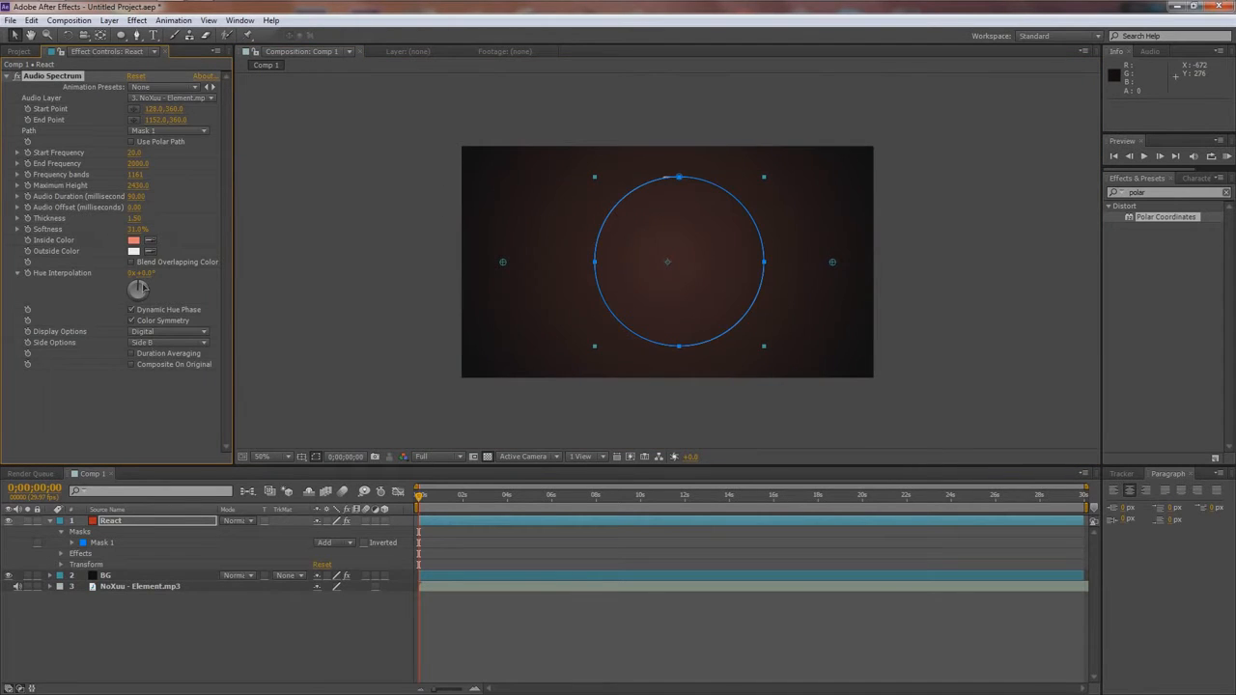
left_click(72, 543)
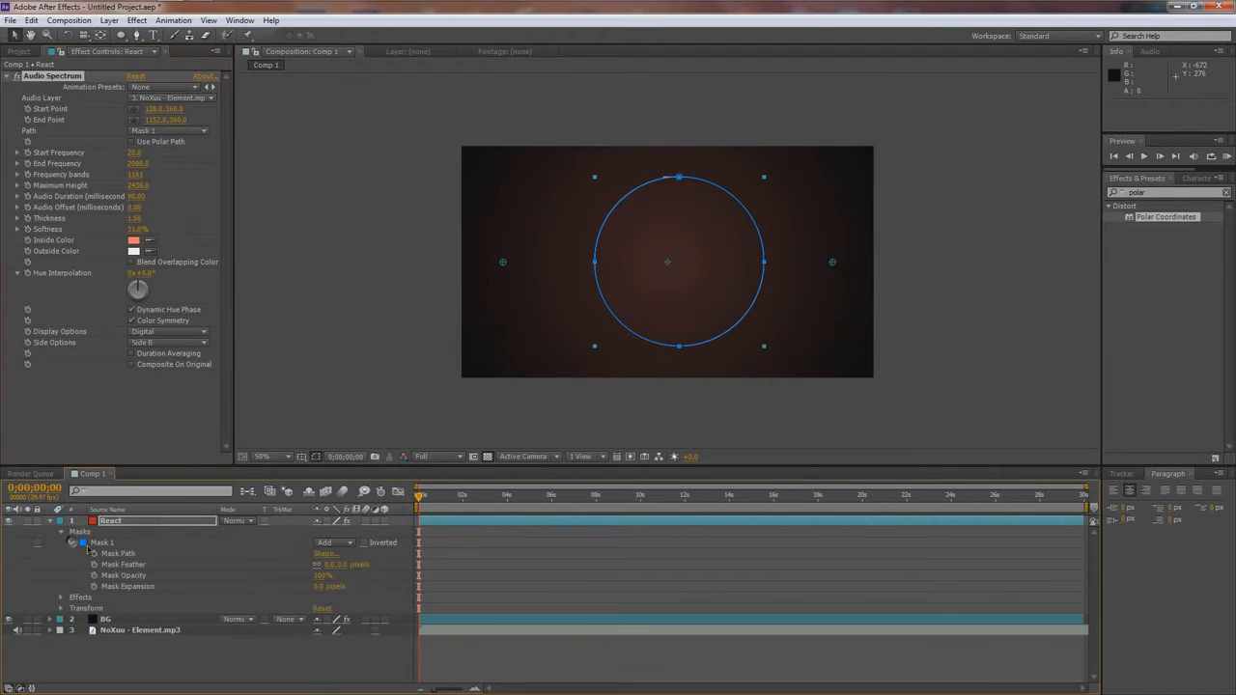
left_click(115, 566)
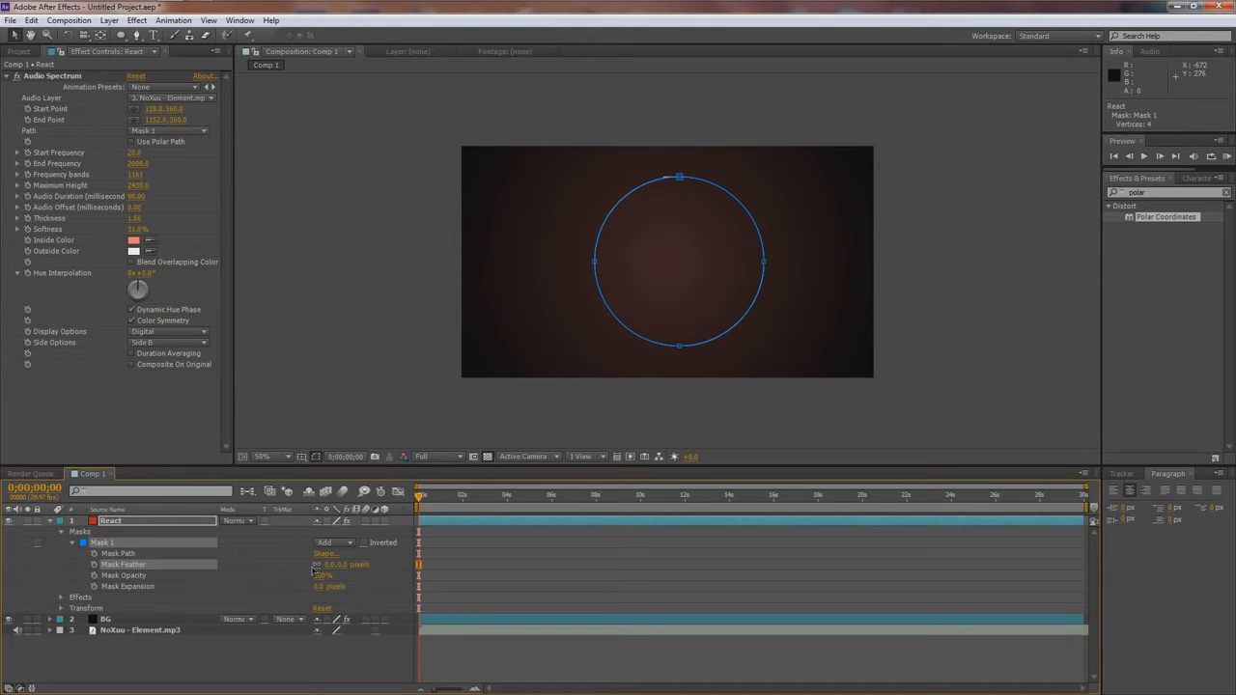
left_click_drag(326, 567, 461, 569)
key("period")
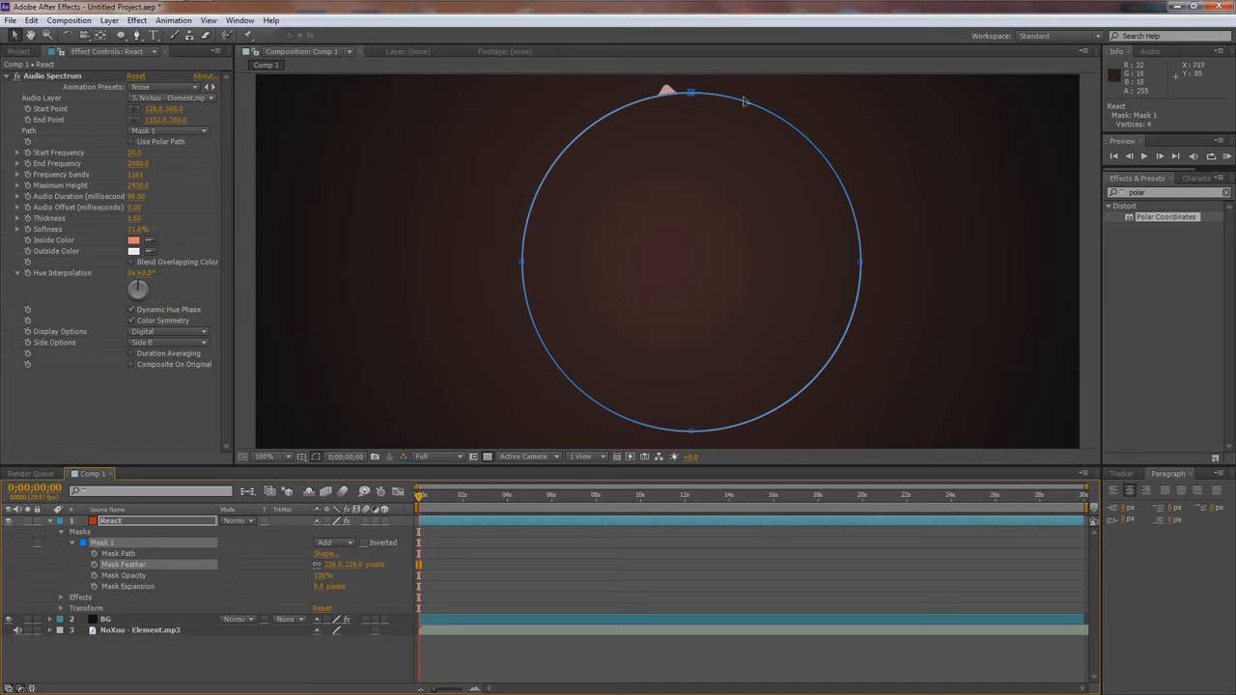
key("comma")
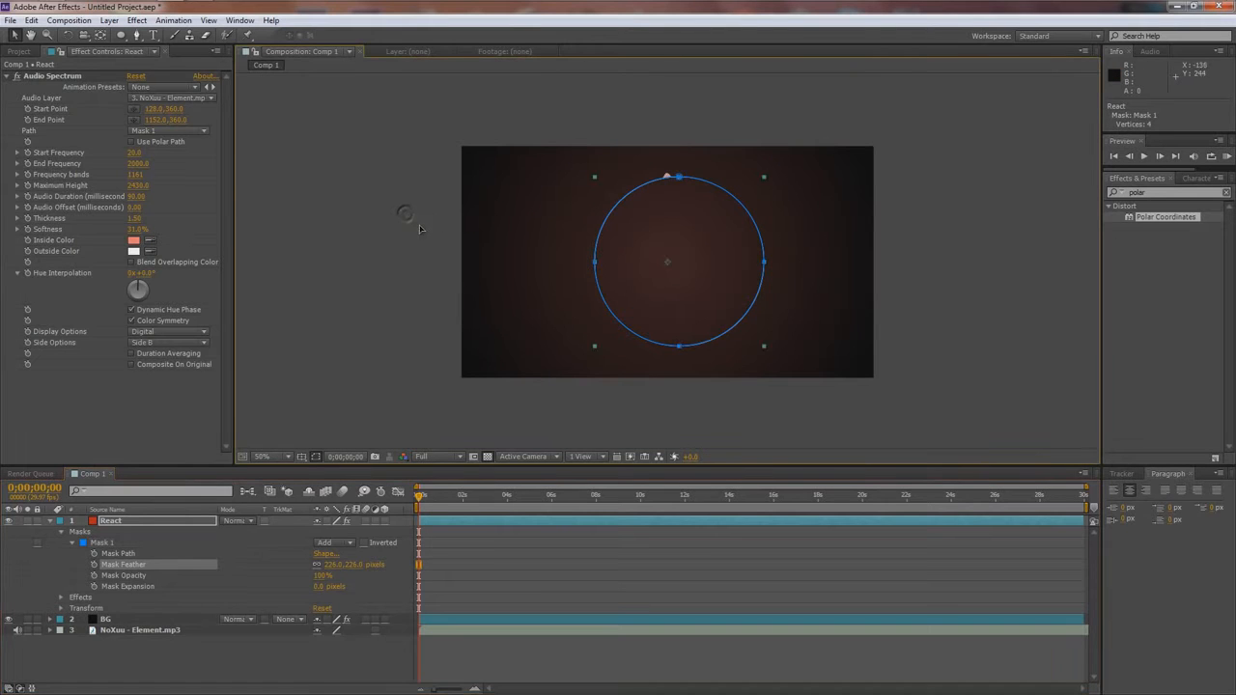
- Preview the ring's reaction to the music and reduce the Audio Spectrum's maximum height to 500
left_click(420, 229)
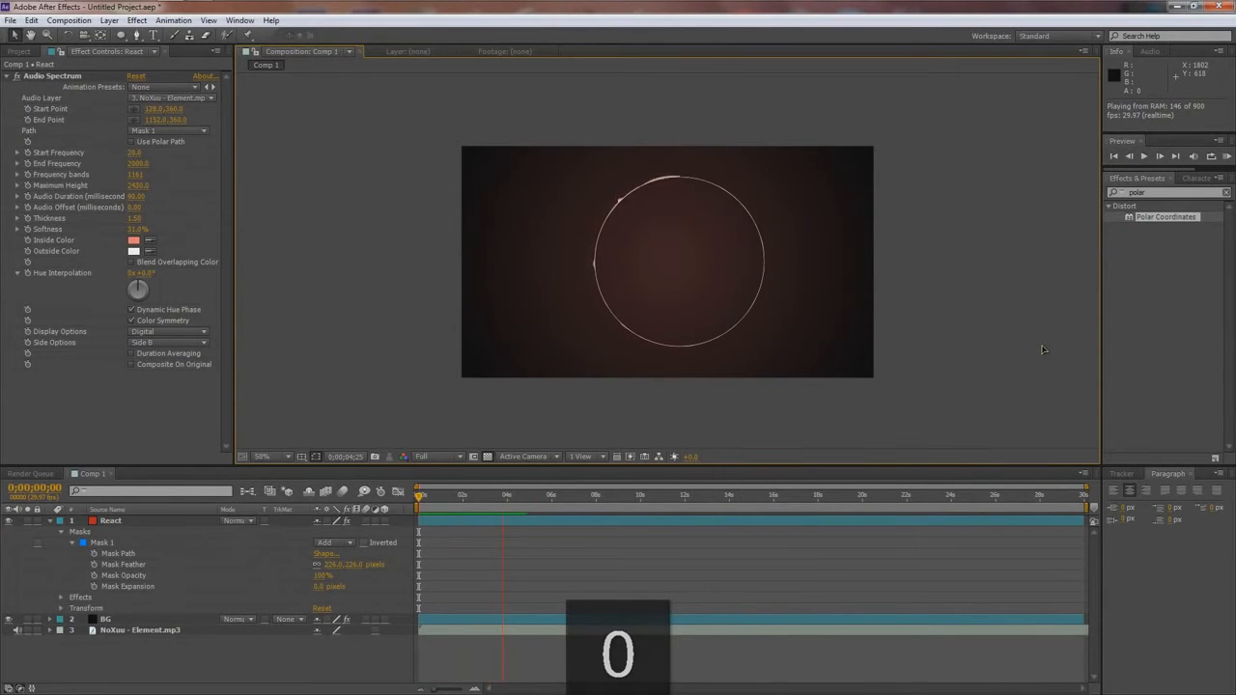
key("KP_0")
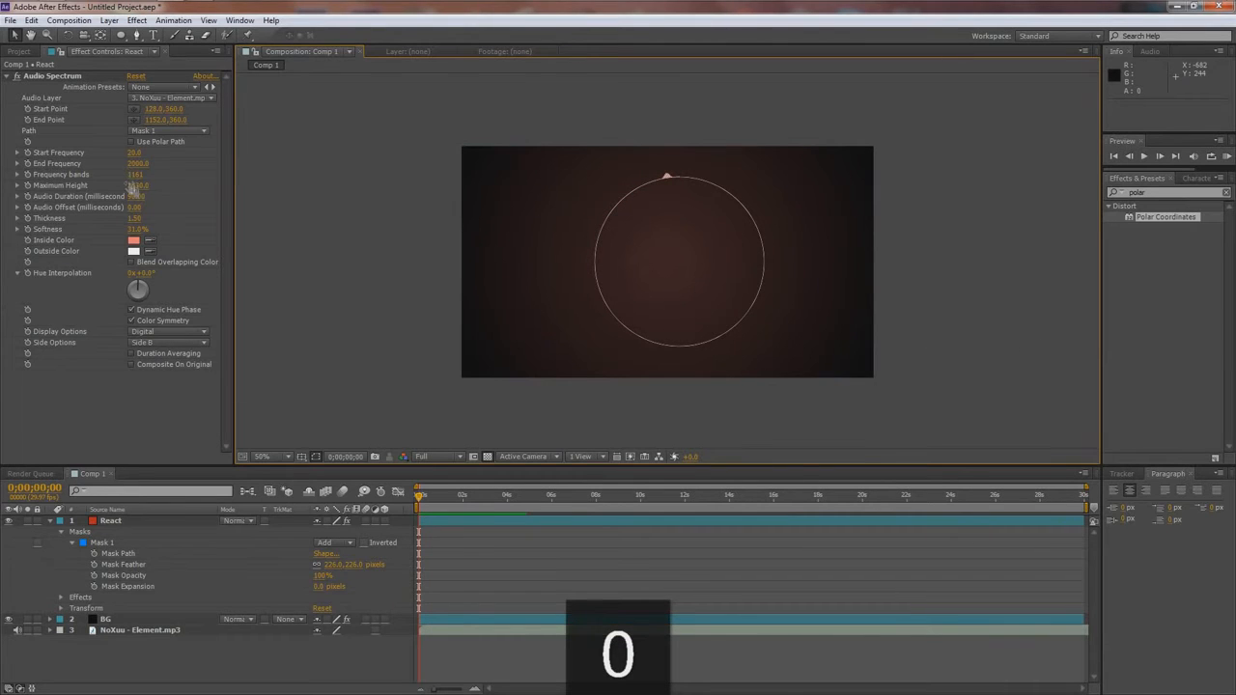
left_click_drag(135, 187, 122, 192)
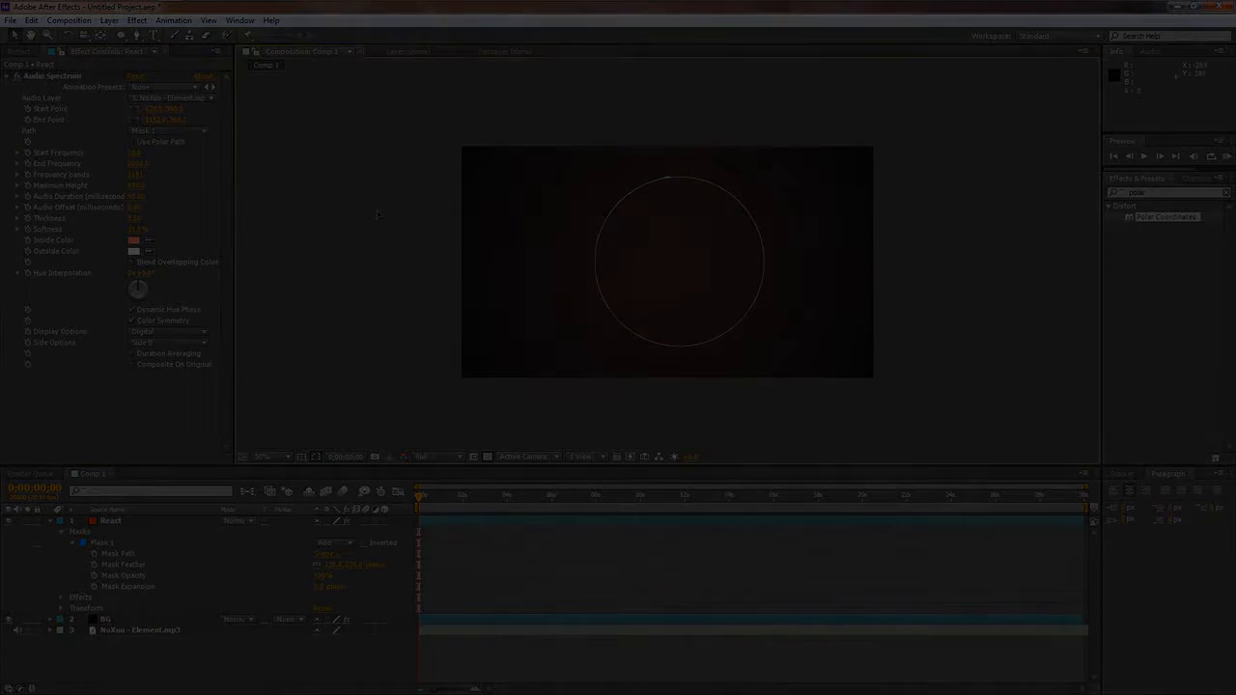
key("KP_0")
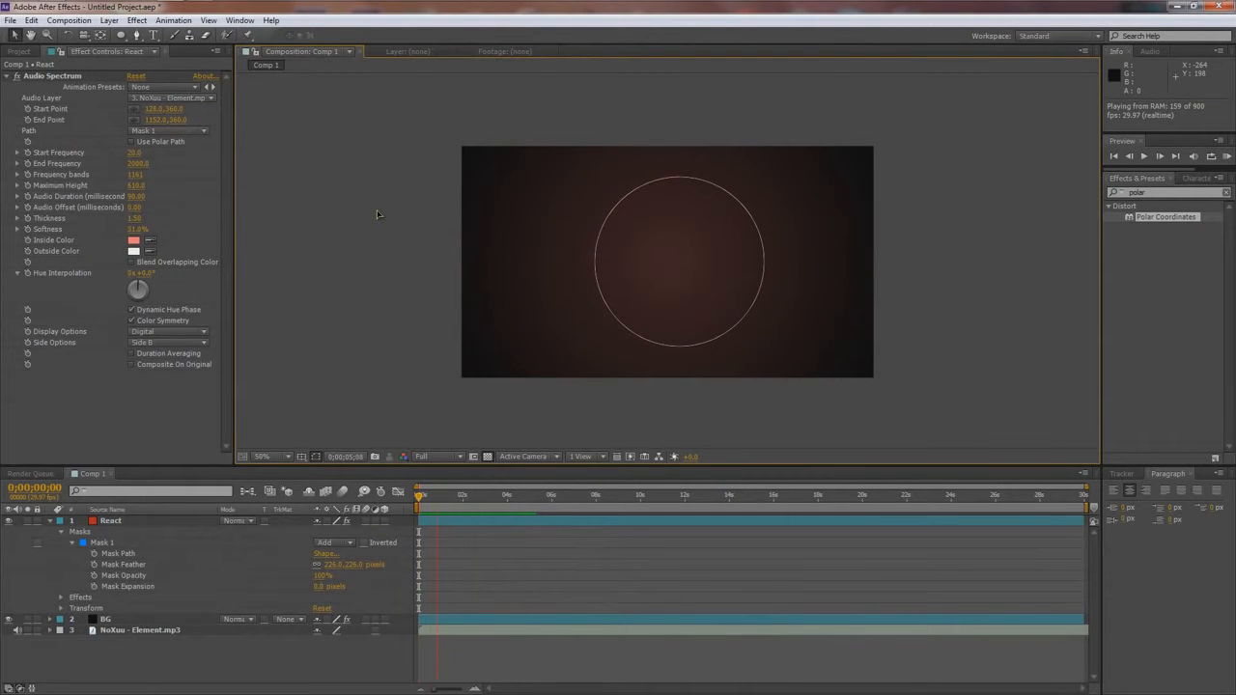
key("KP_0")
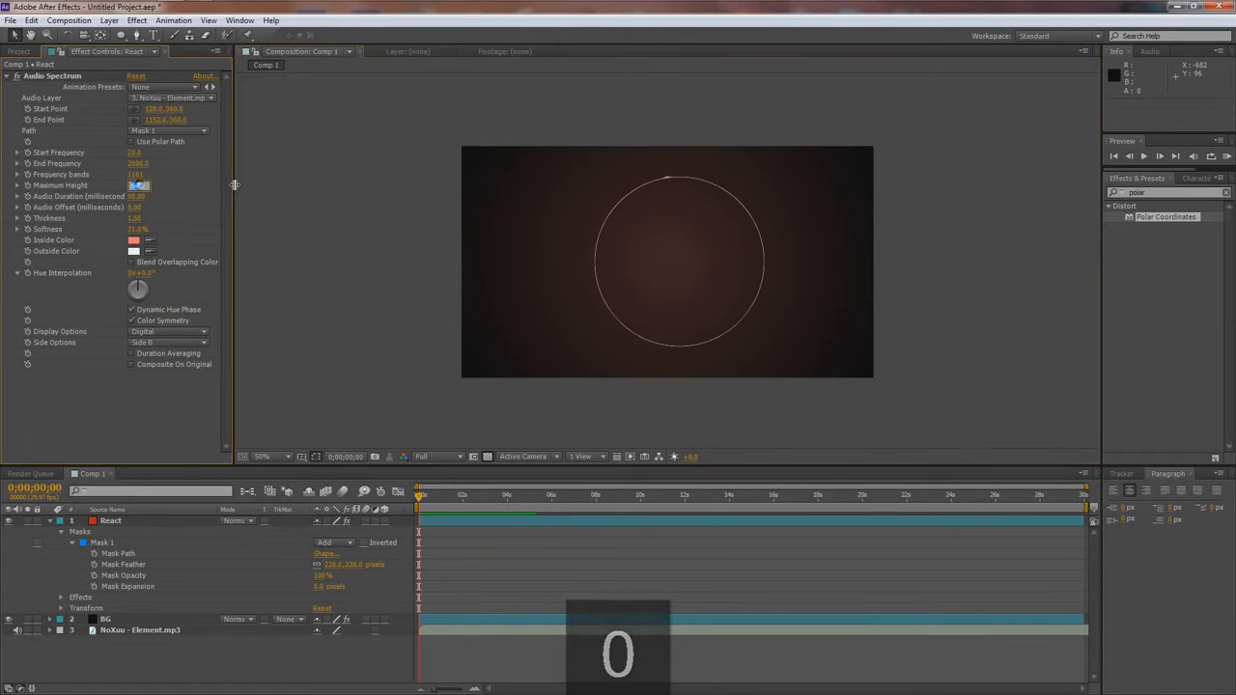
type("500")
key("Return")
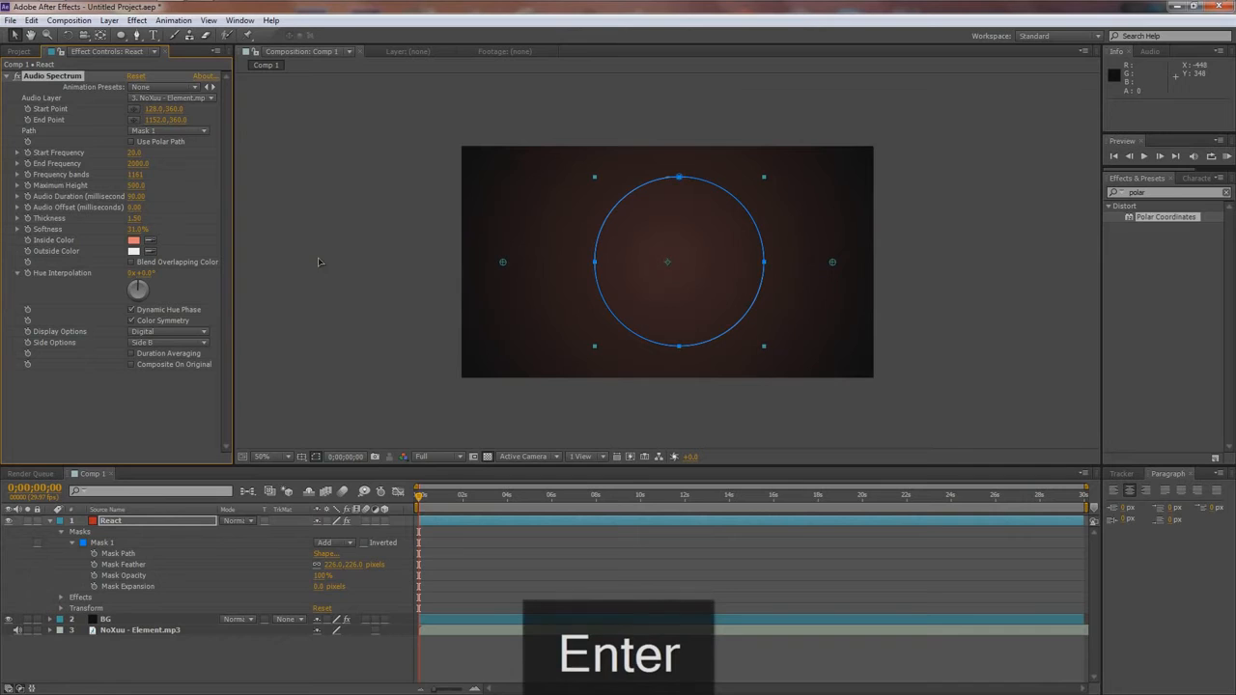
- Check the ring's spikes at several points in the timeline up to 0;00;25;16
left_click_drag(421, 499, 758, 499)
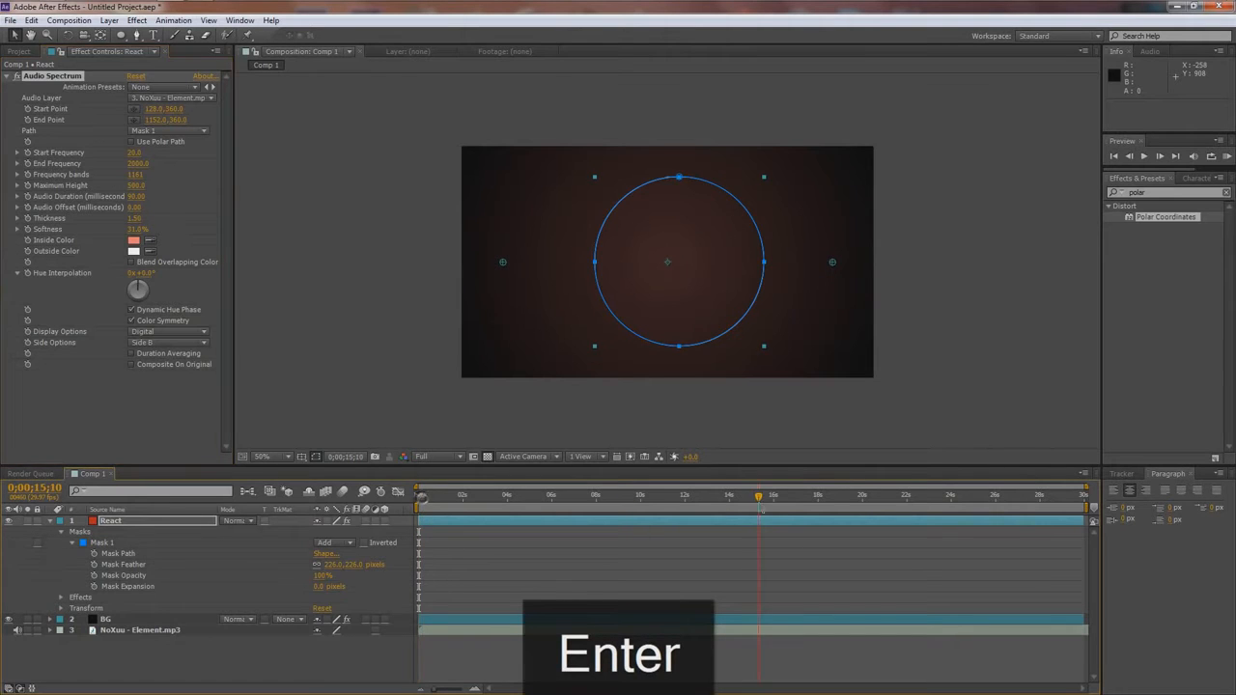
left_click(919, 497)
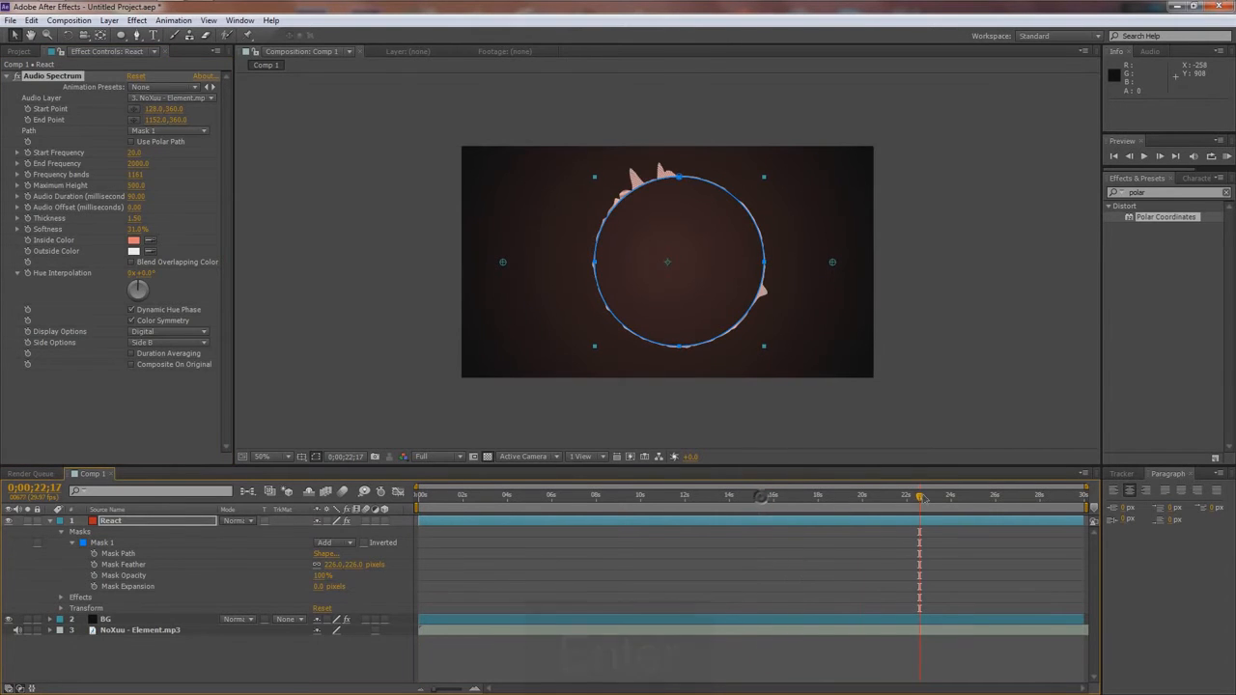
left_click_drag(920, 498, 986, 499)
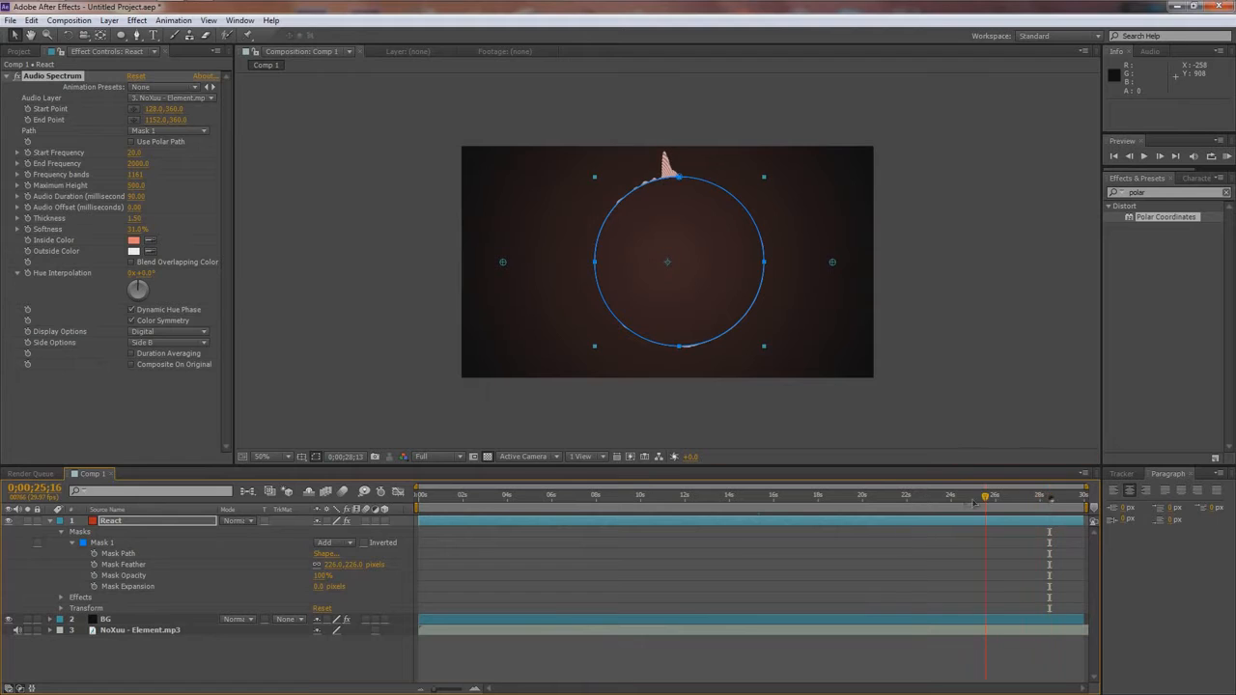
- Find the Glow effect and apply it to the React layer
left_click(122, 523)
left_click_drag(1159, 192, 1002, 198)
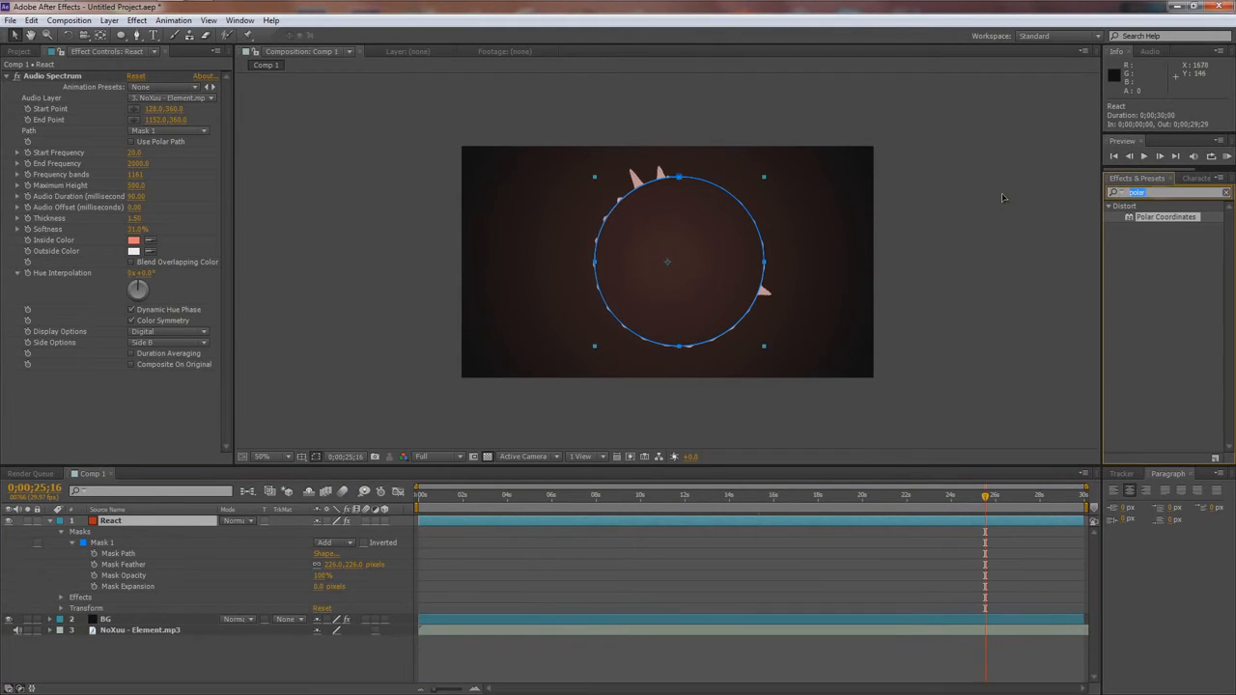
type("glow")
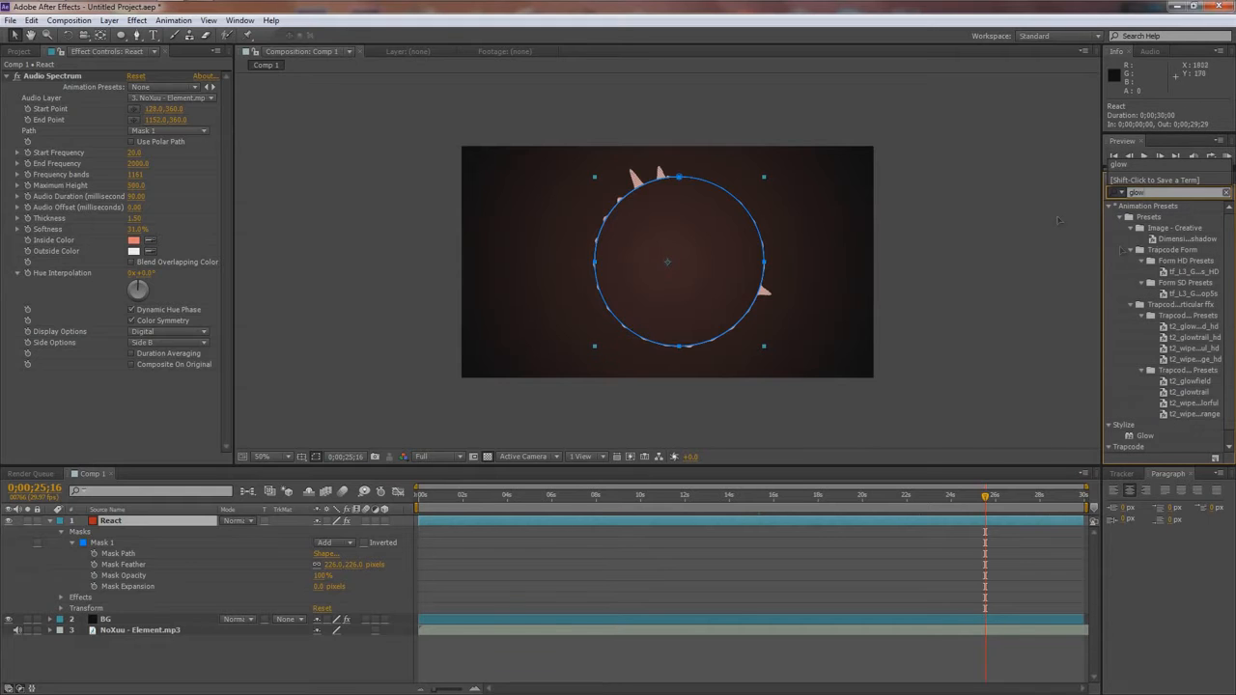
left_click_drag(1146, 436, 138, 529)
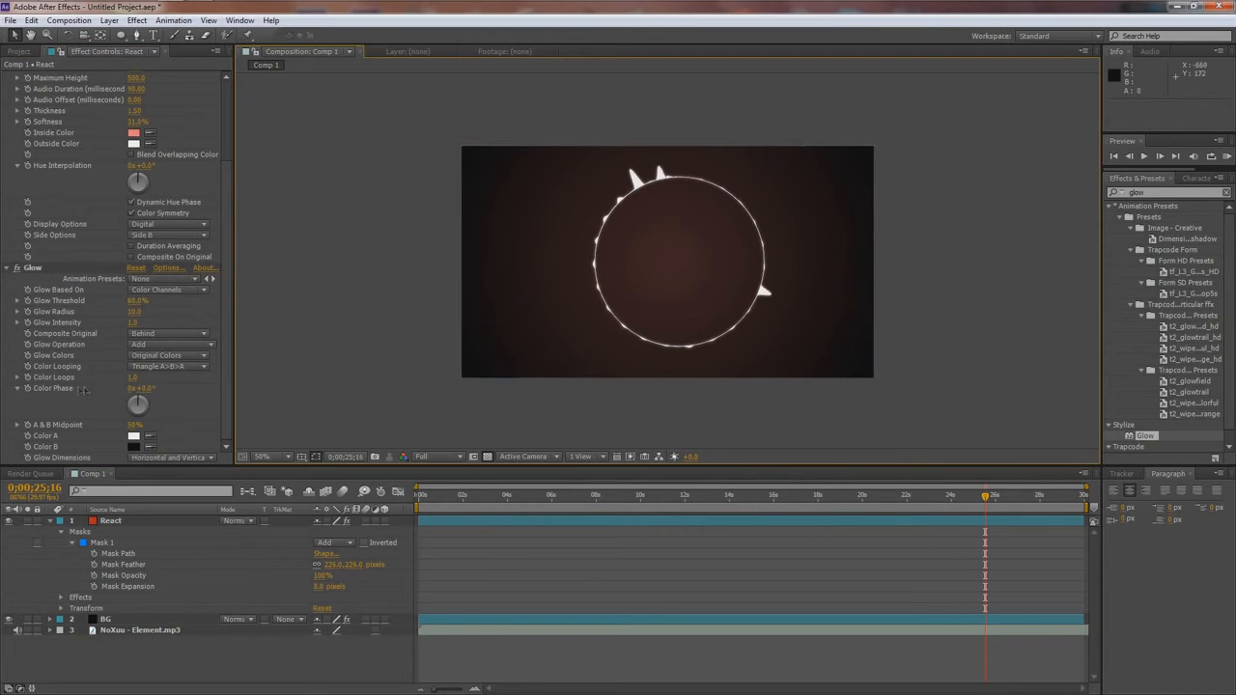
left_click(33, 269)
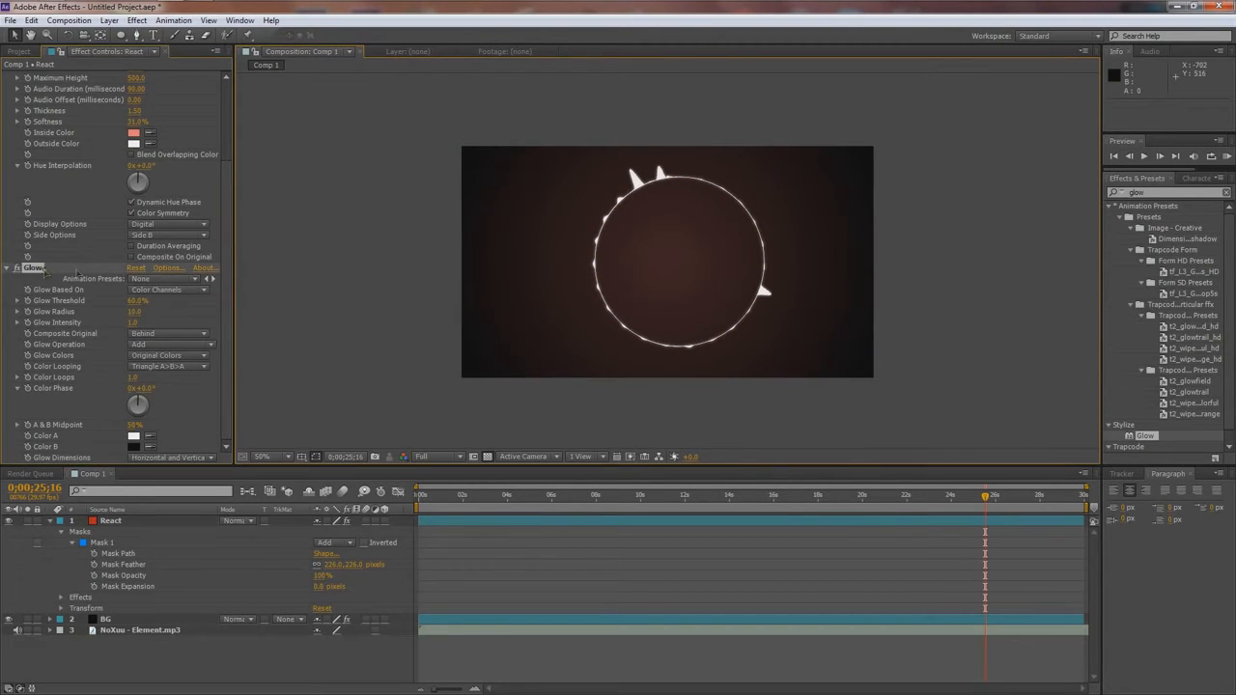
left_click(363, 270)
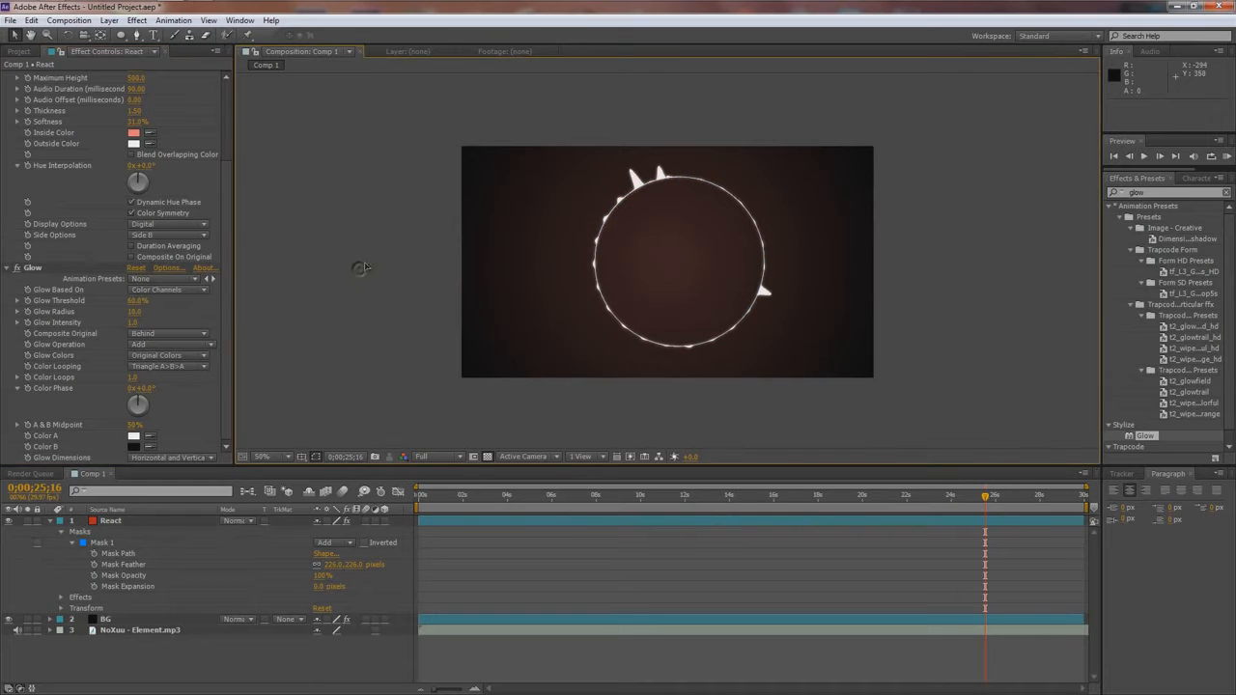
- Add Particle Ring.mp4 from the project footage to Comp 1 above the React layer
left_click(12, 51)
left_click(44, 202)
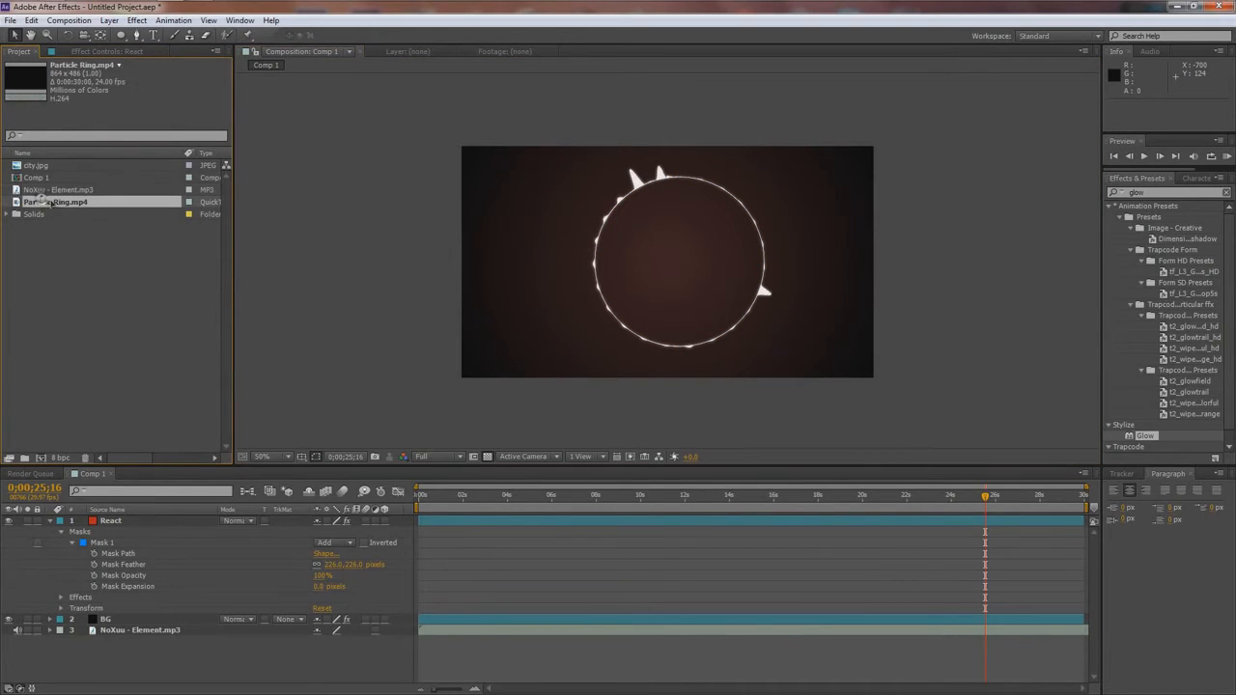
left_click(51, 9)
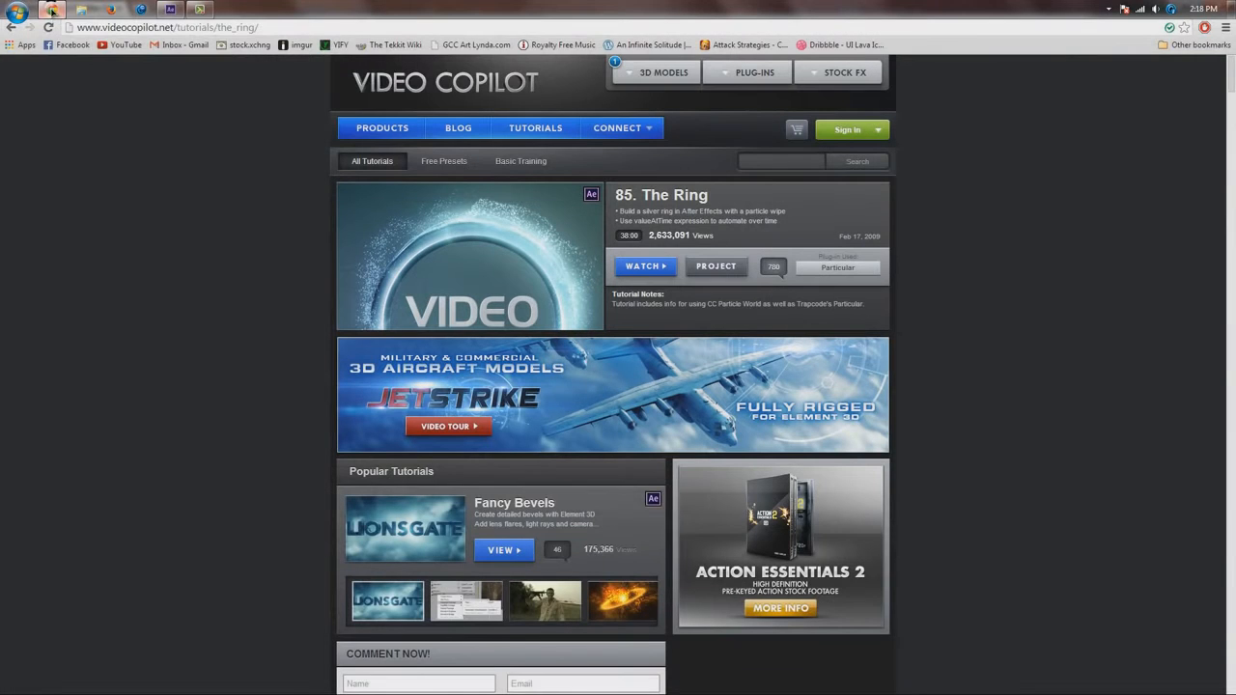
left_click(51, 9)
left_click_drag(44, 203, 676, 261)
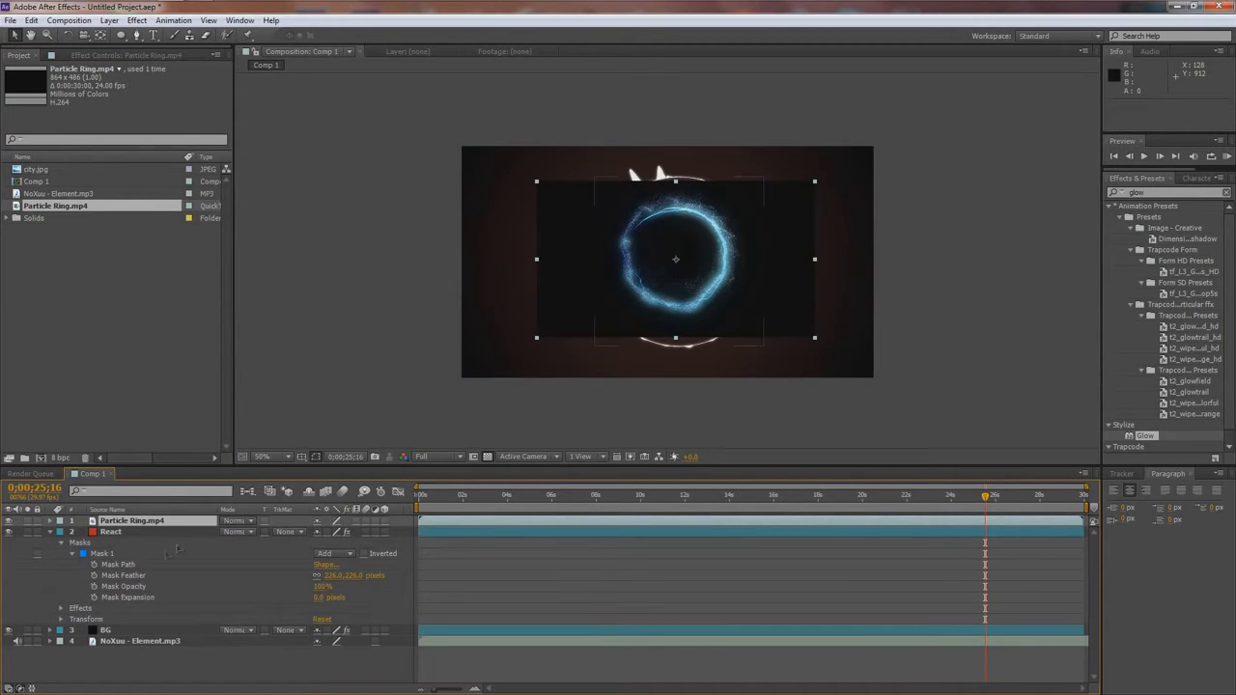
- Move the Particle Ring.mp4 layer to the composition's middle and set its scale to 150%
key("s")
left_click_drag(334, 531, 289, 543)
left_click_drag(594, 314, 585, 319)
left_click(336, 531)
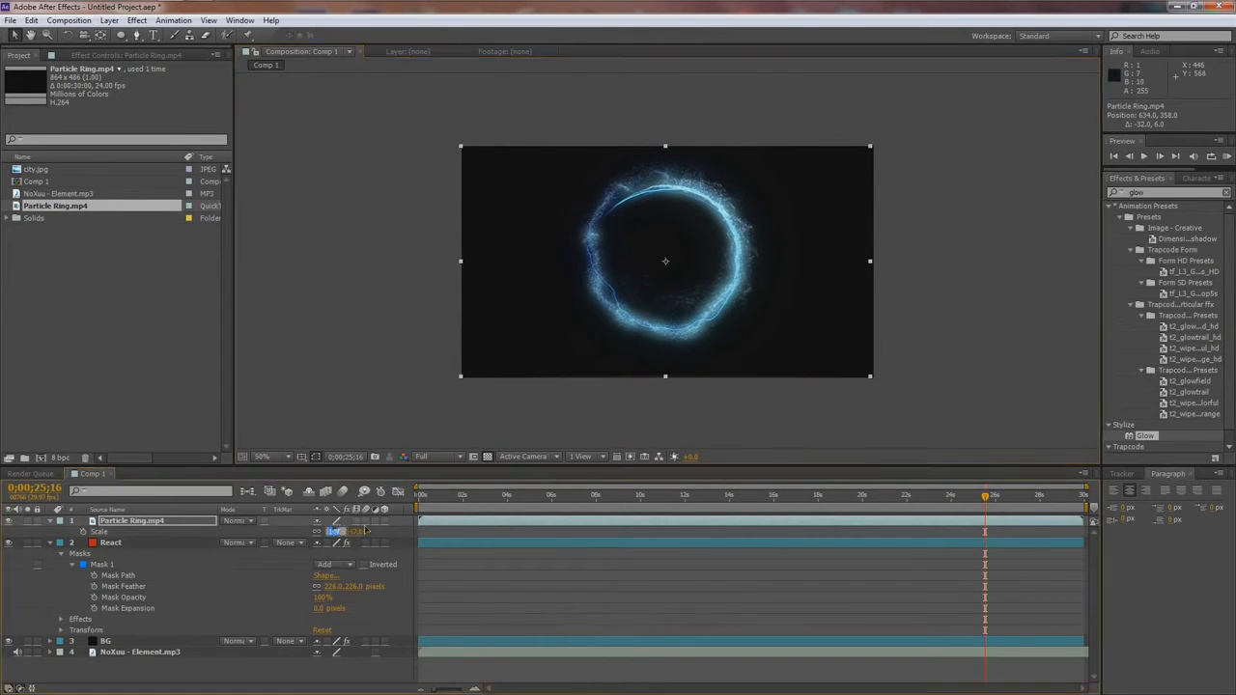
type("150")
key("Return")
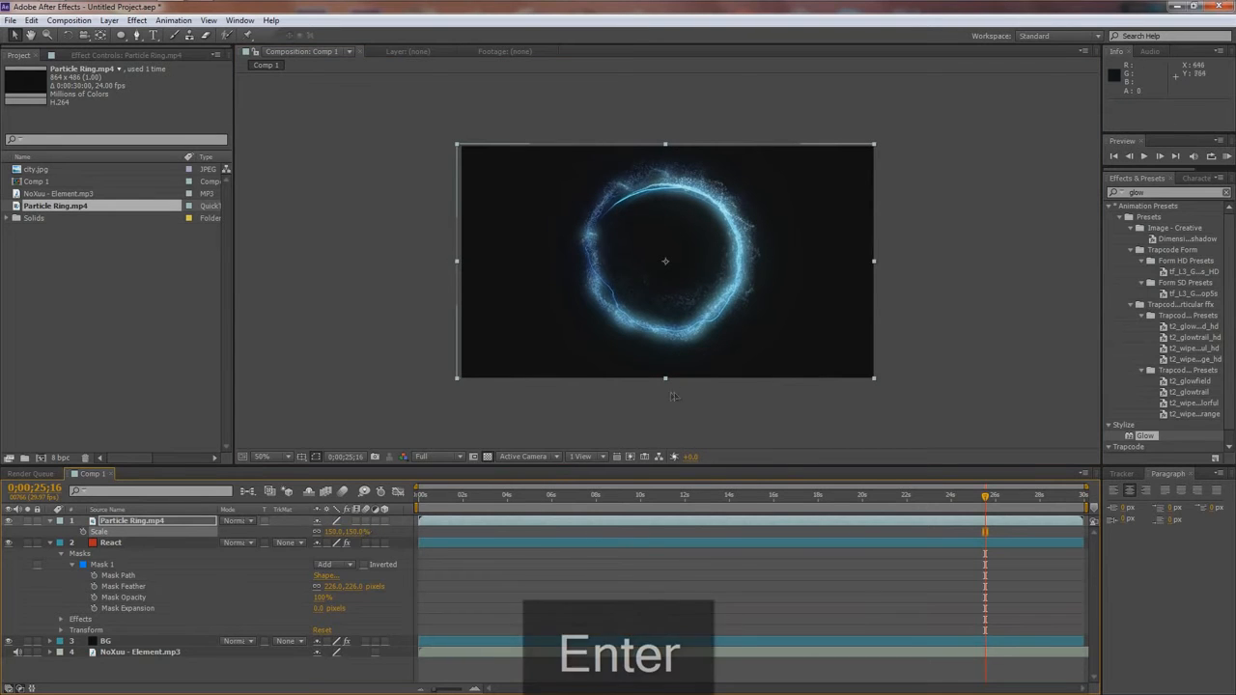
- Nudge the Particle Ring.mp4 layer in small increments to position 640, 362
key("Down")
key("Down")
key("Down")
key("Right")
key("Right")
key("Up")
key("Right")
key("Right")
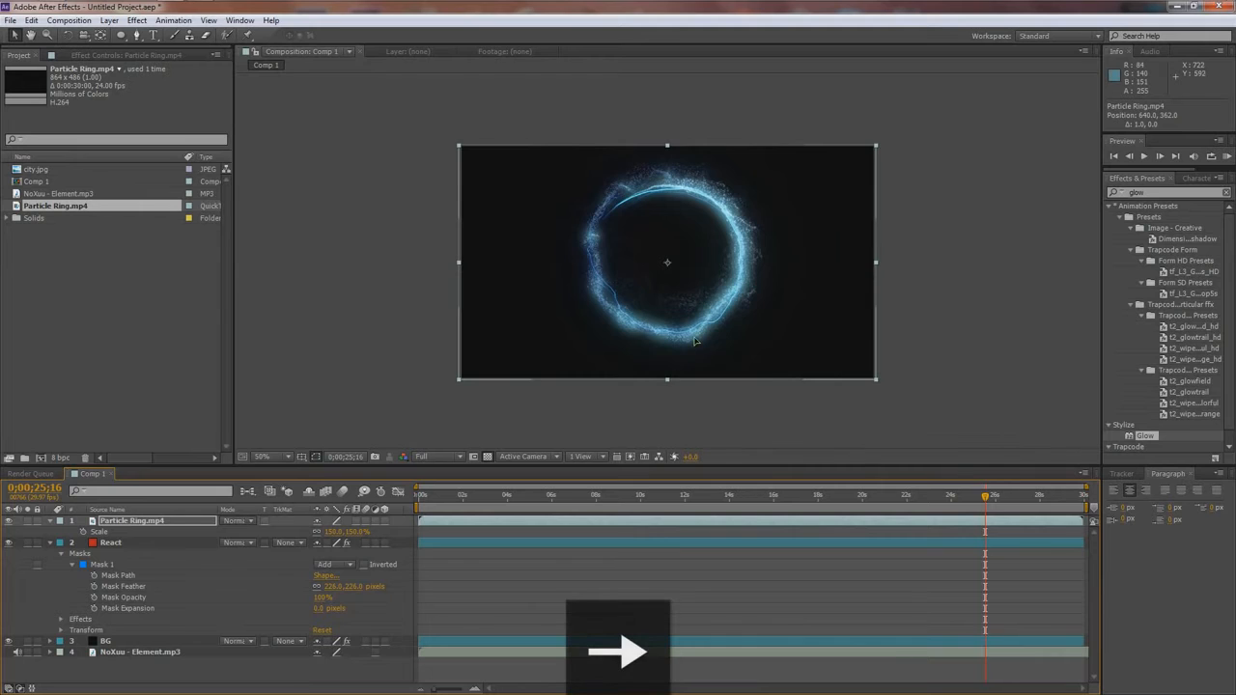
key("/")
scroll(694, 342, "down", 1)
- Set the Particle Ring.mp4 layer's blending mode to Add
left_click(147, 522)
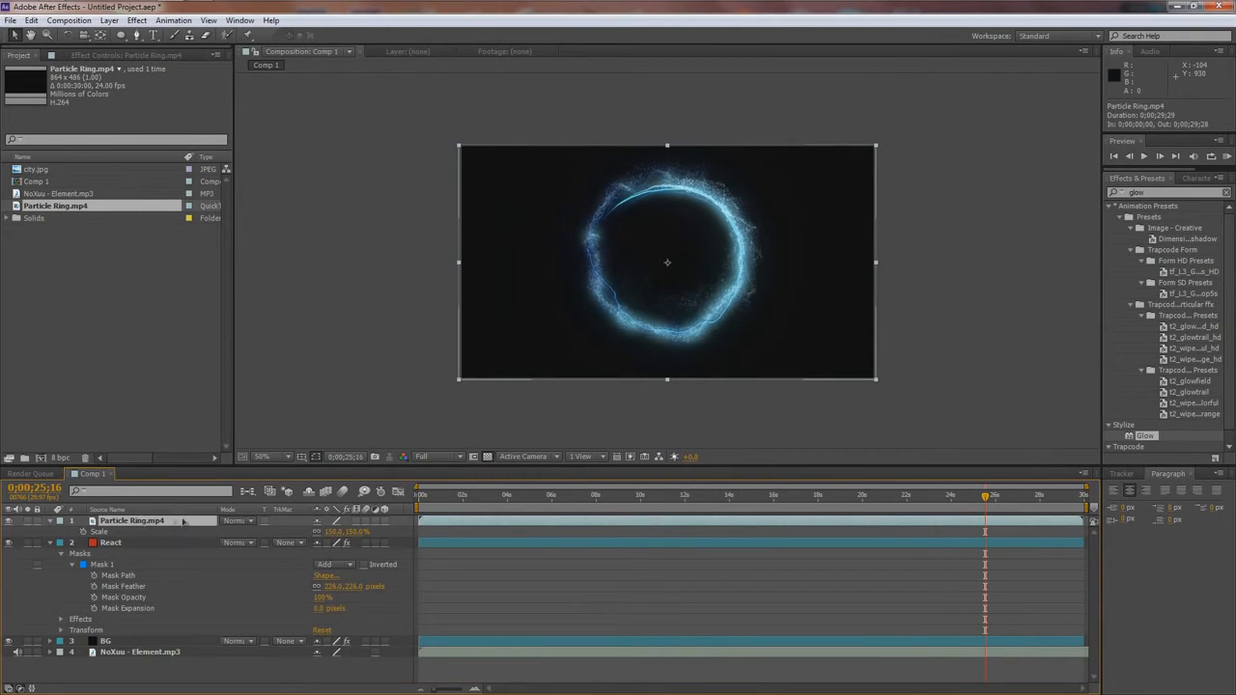
key("F4")
key("F4")
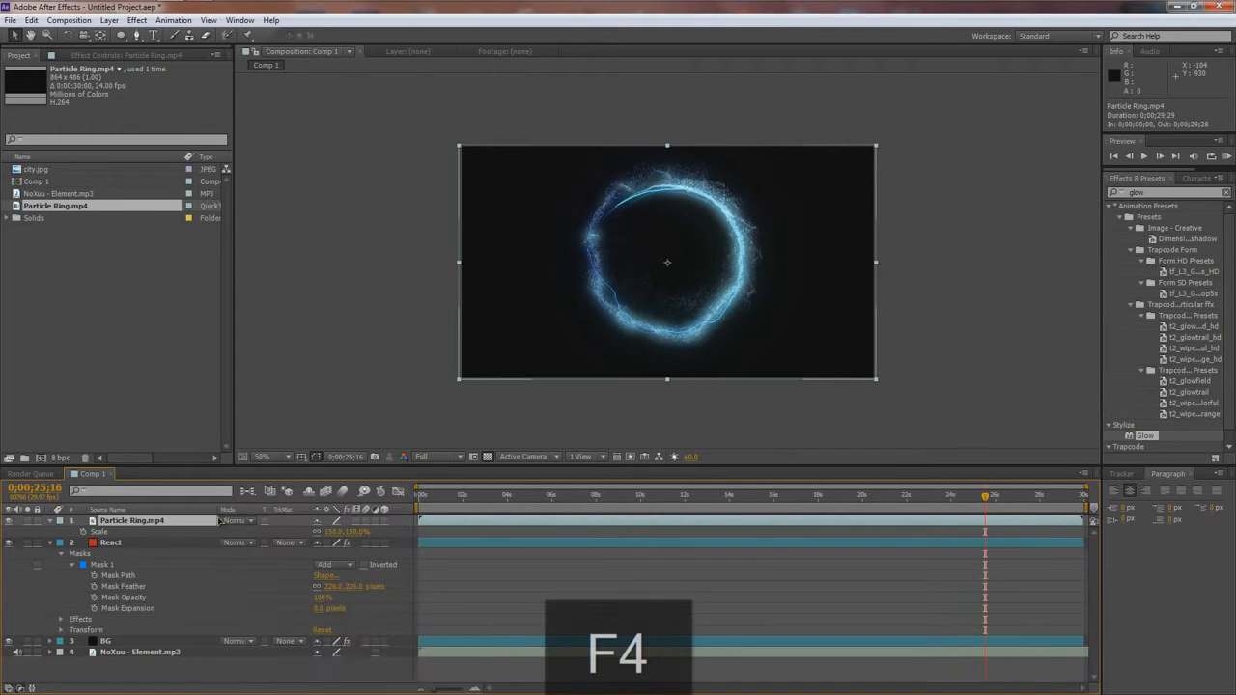
left_click(233, 521)
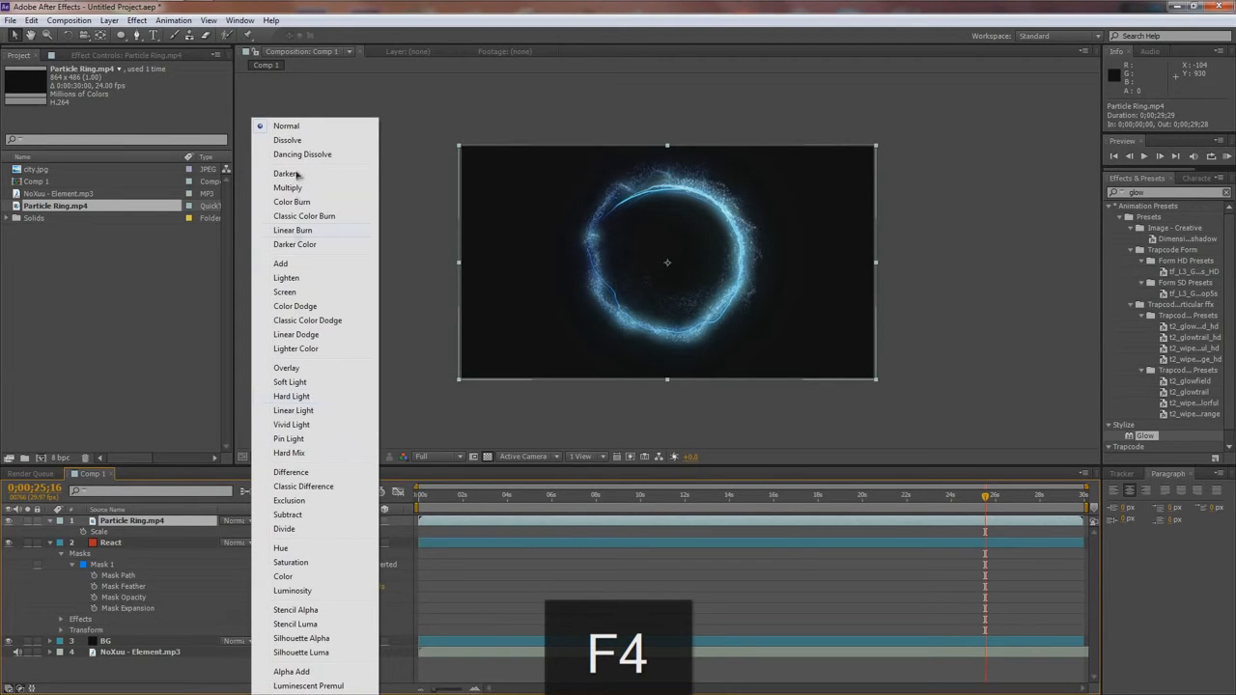
left_click(282, 264)
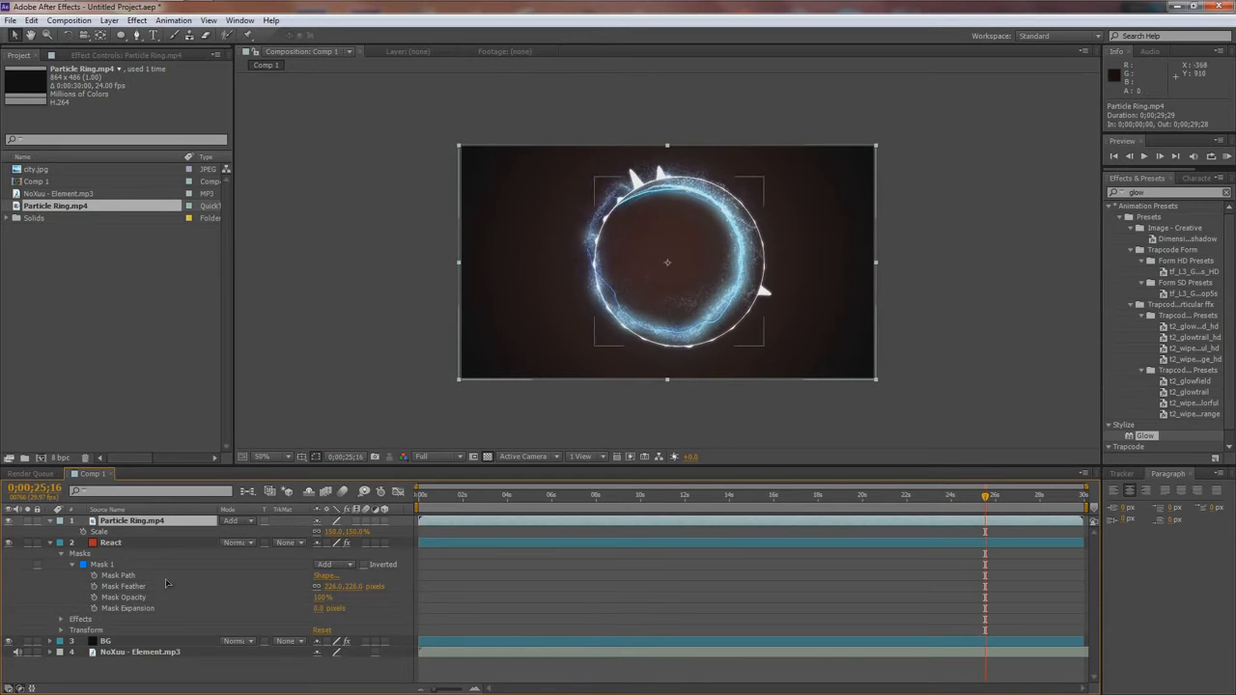
- Shrink the React layer's circular Mask 1 slightly and shift it by about -26, 4 pixels onto the particle ring
left_click(112, 543)
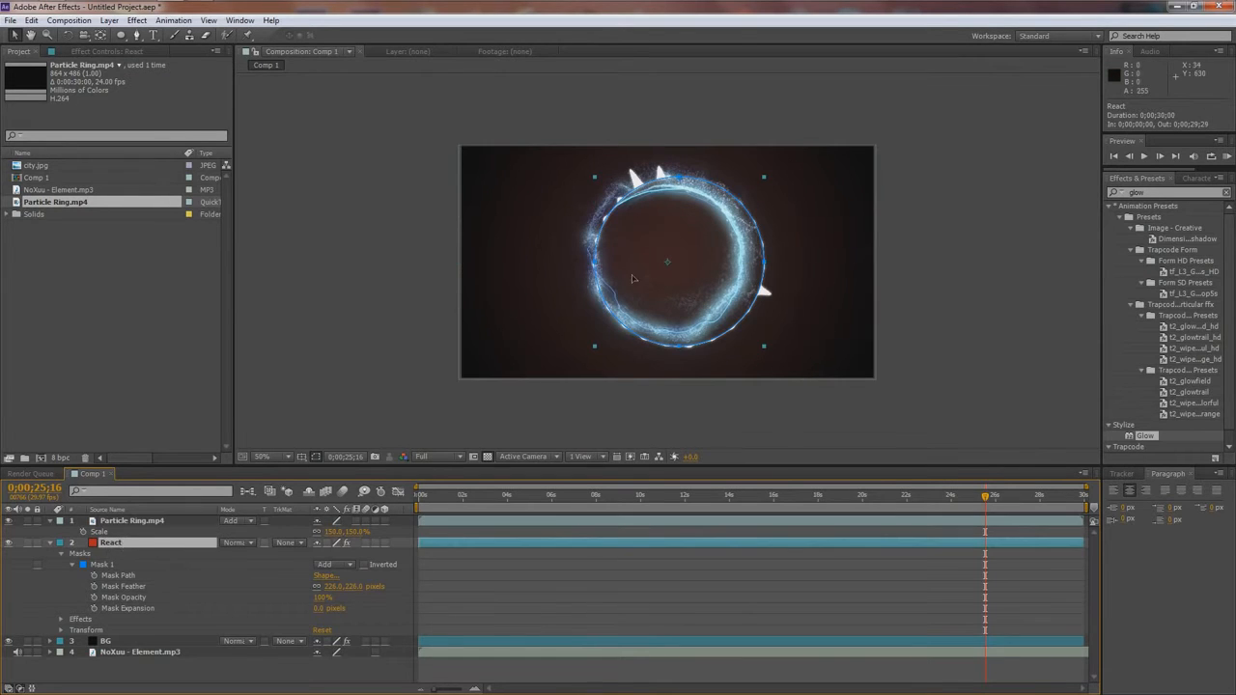
double_click(764, 263)
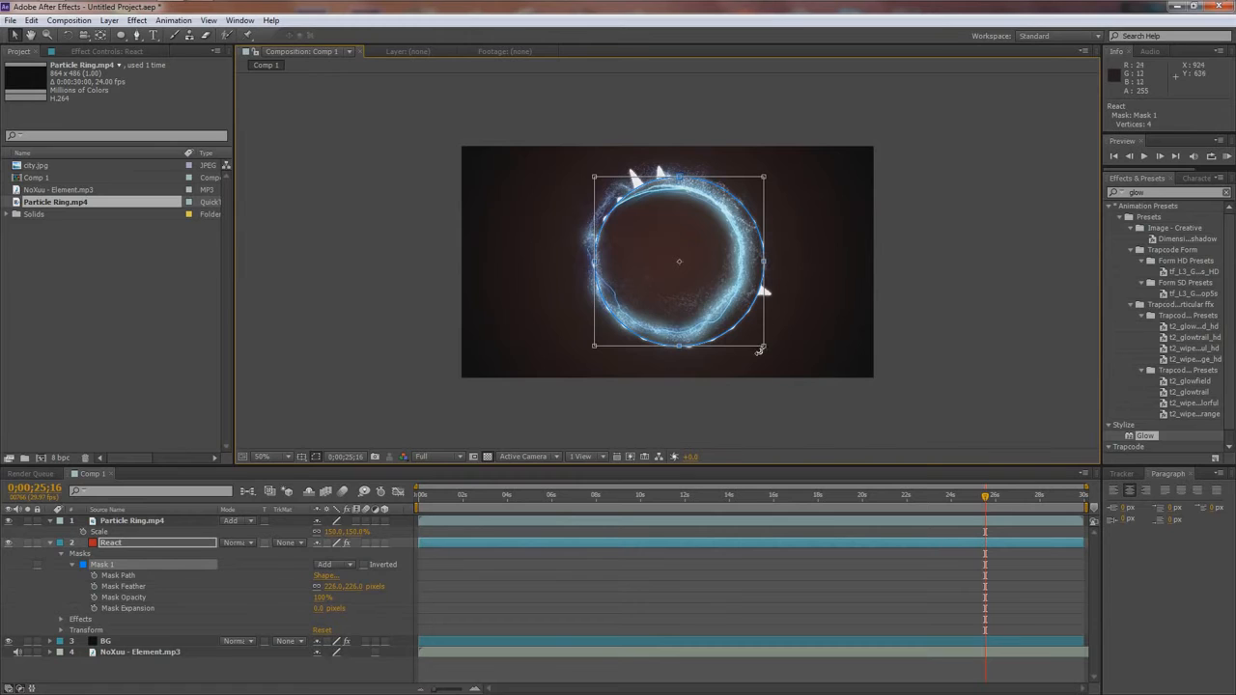
left_click_drag(764, 345, 760, 348)
left_click_drag(726, 288, 717, 291)
scroll(725, 291, "up", 1)
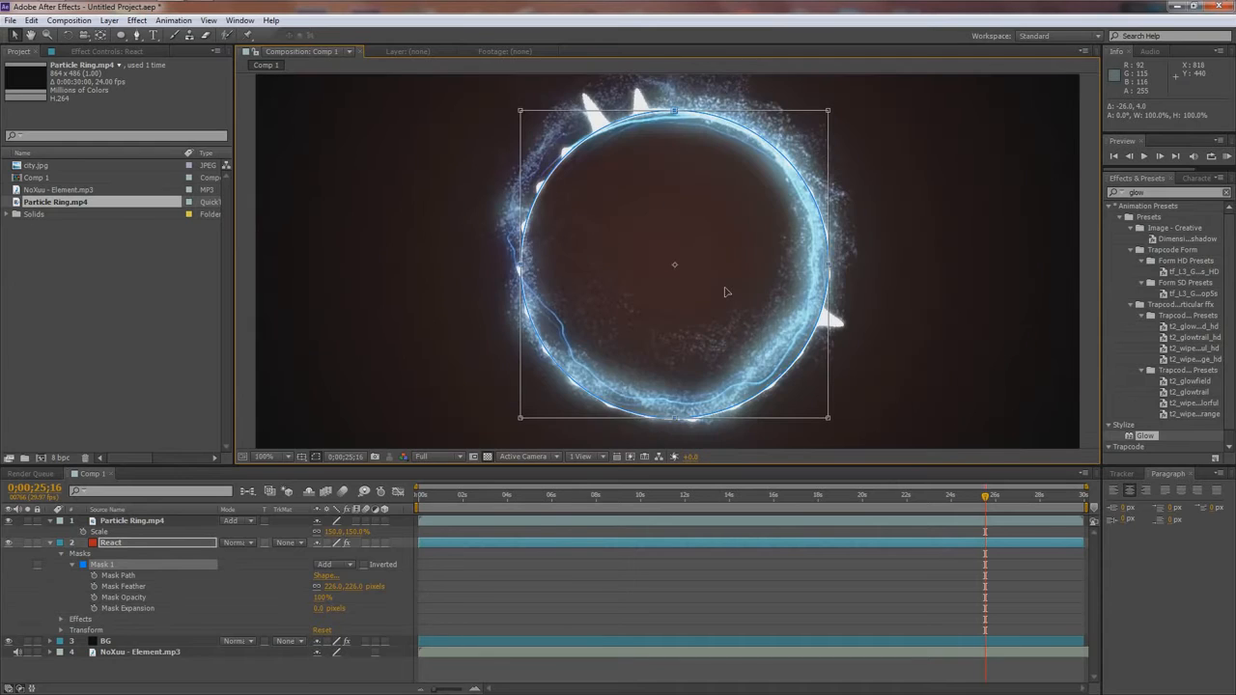
- At 0;00;10;19, shift Mask 1 slightly up and to the left to align it with the complete particle ring
left_click(655, 496)
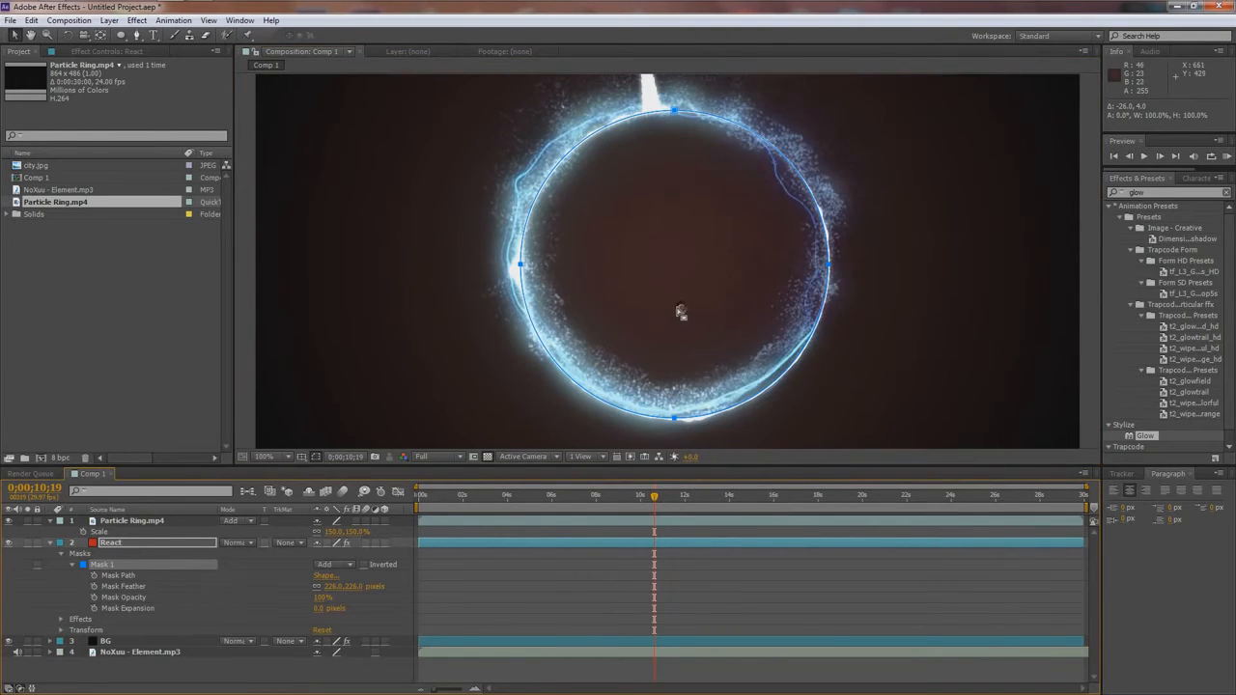
left_click_drag(675, 310, 671, 307)
scroll(661, 329, "down", 1)
left_click(401, 447)
scroll(524, 344, "up", 1)
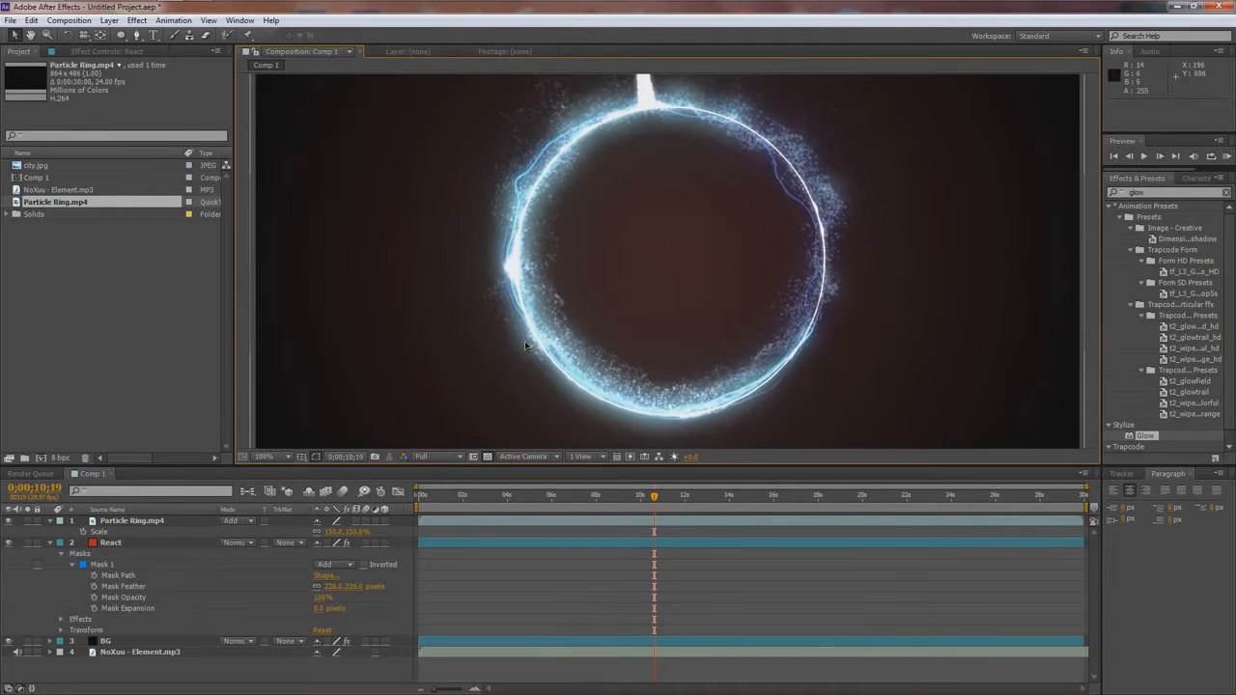
- Fit the whole composition in the viewer and preview the particle ring with the music
scroll(534, 426, "down", 1)
left_click(263, 455)
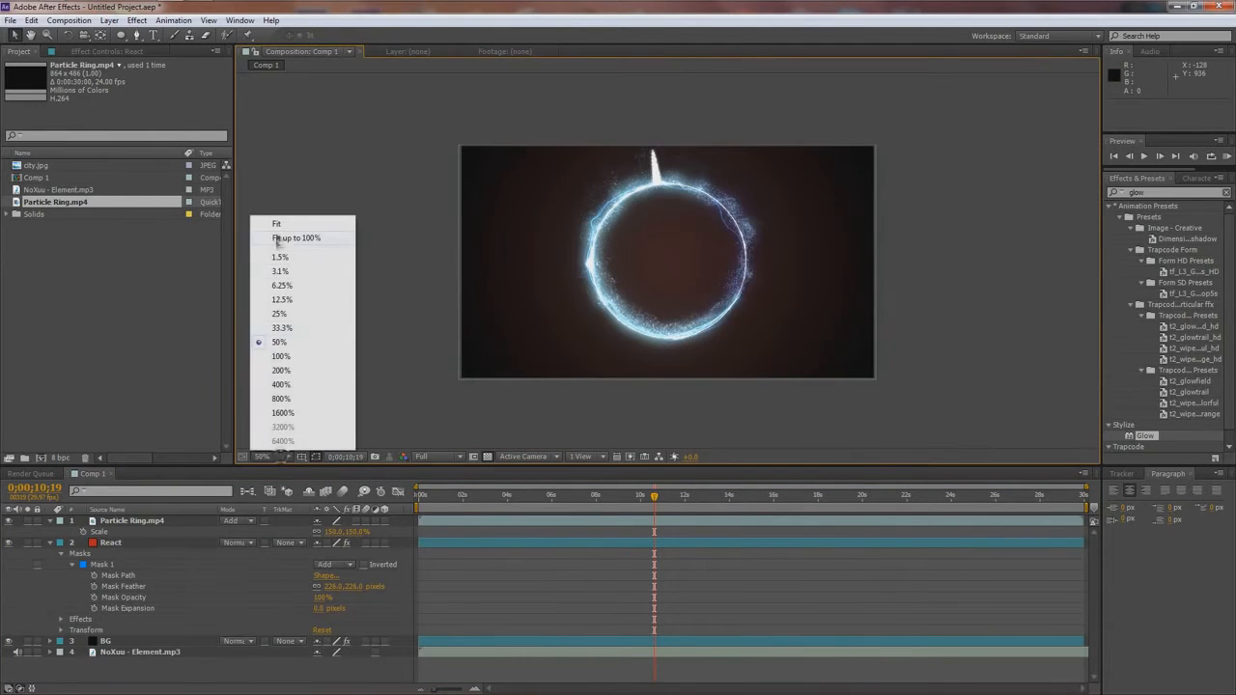
left_click(280, 223)
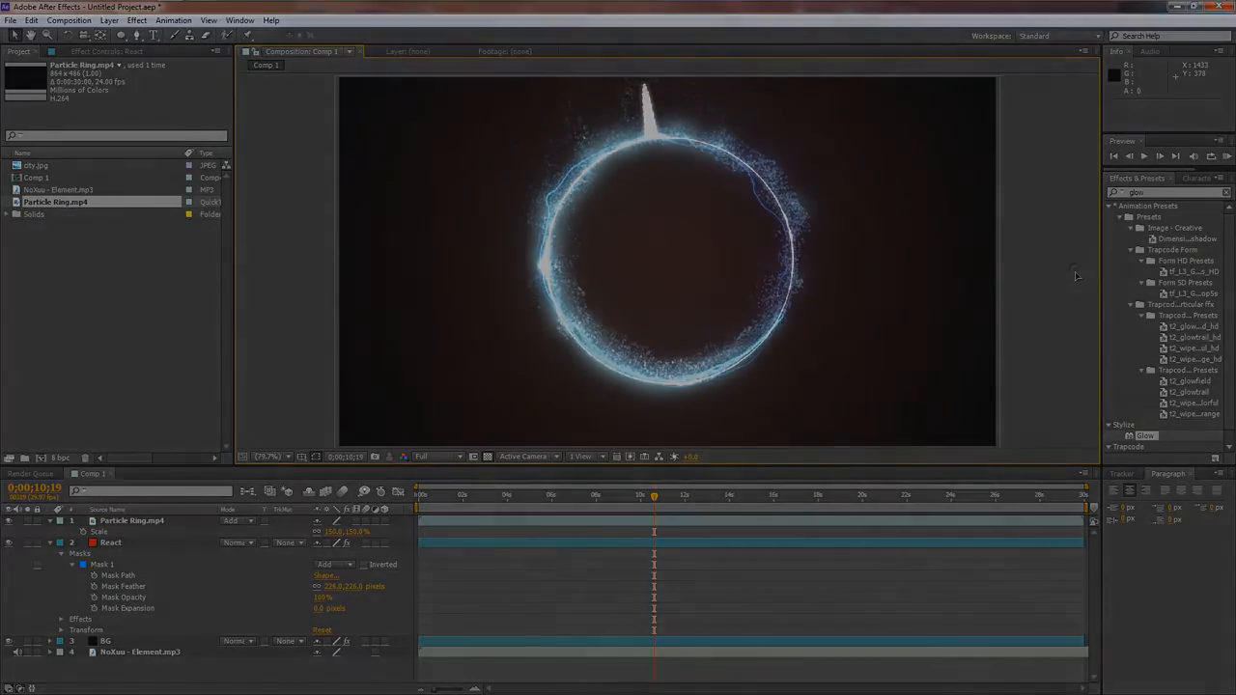
key("KP_0")
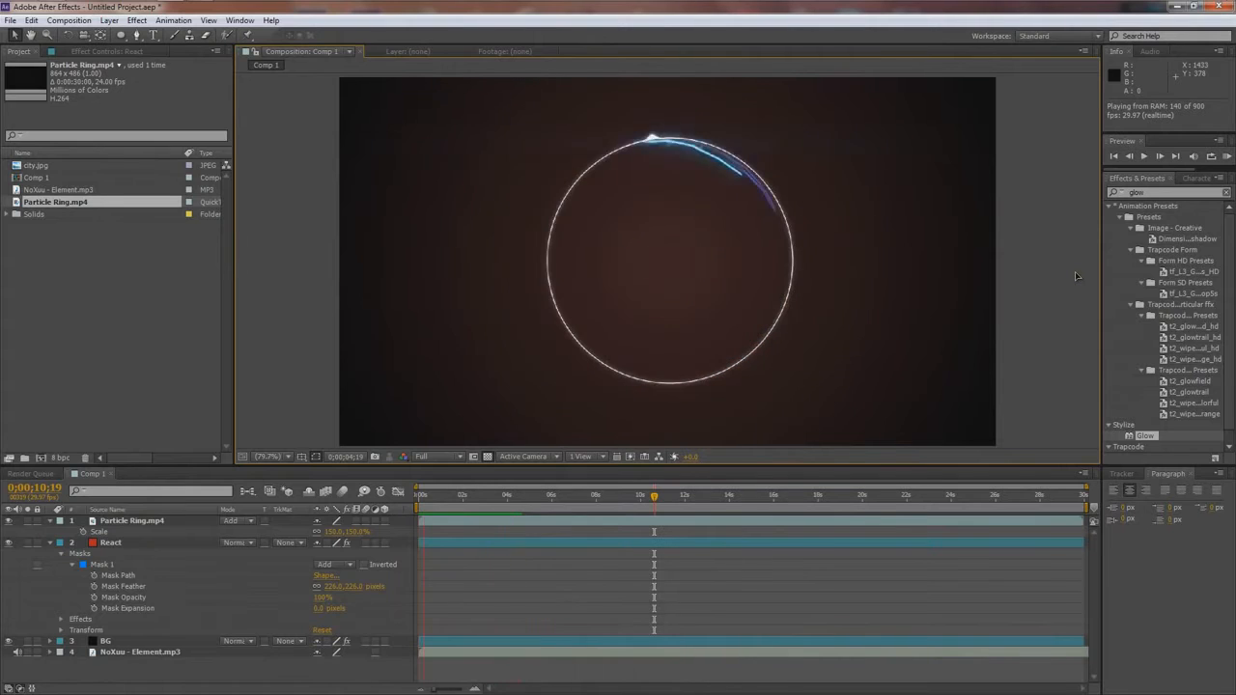
- Find the Color Balance effect and apply it to the Particle Ring.mp4 layer
left_click(691, 262)
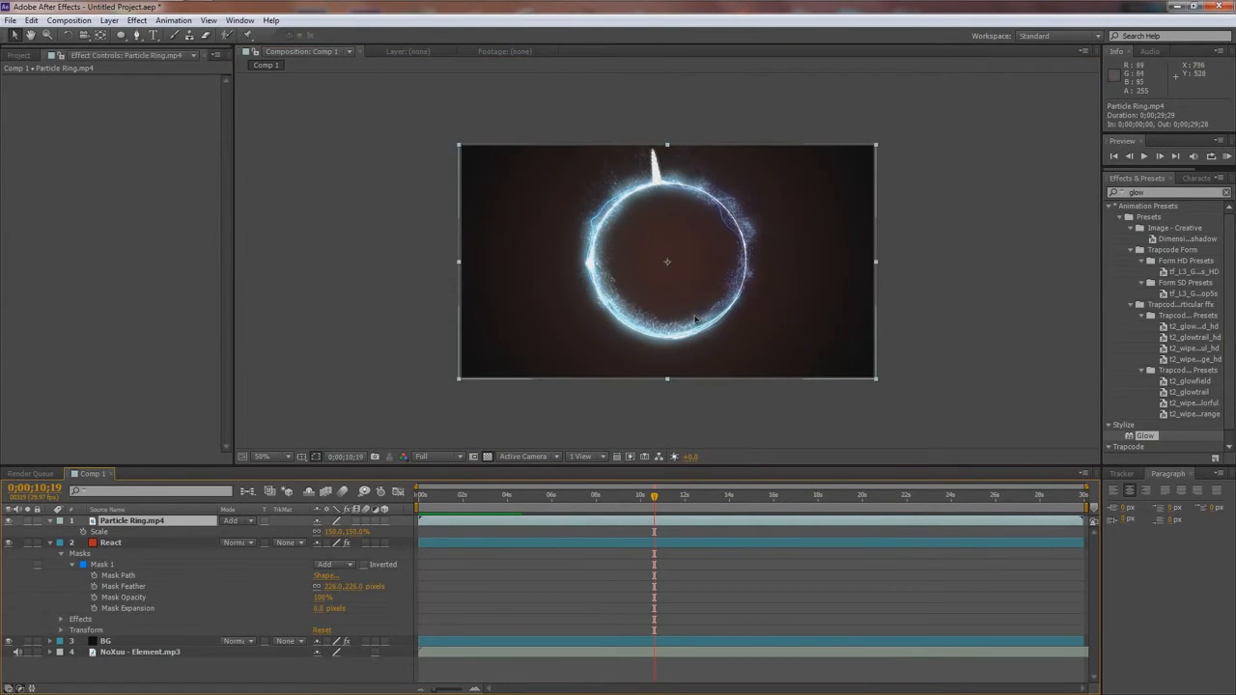
left_click(1138, 192)
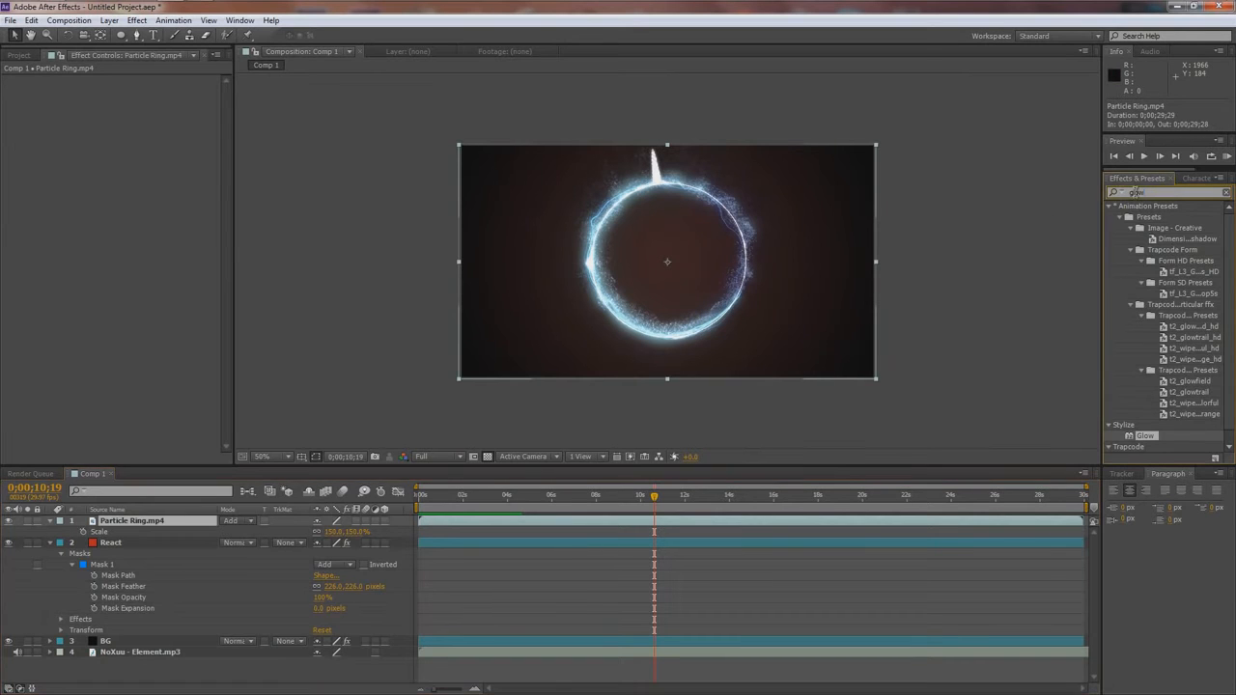
type("color")
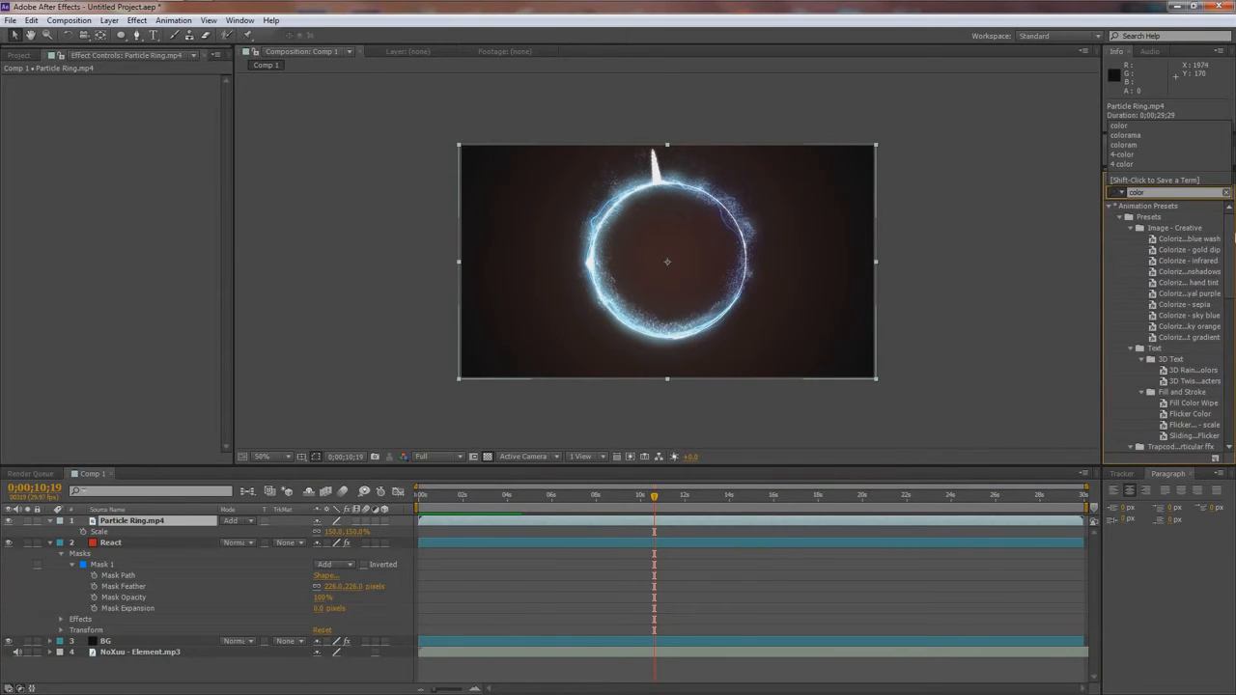
left_click_drag(1231, 238, 1231, 328)
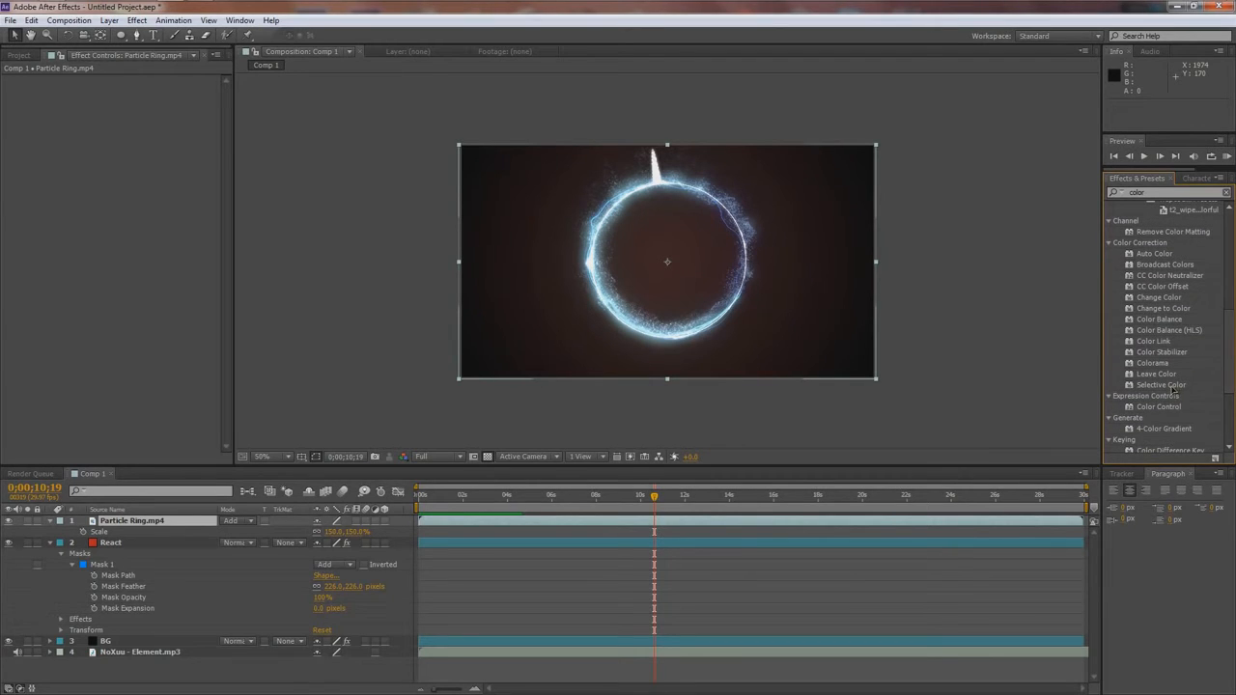
double_click(1164, 320)
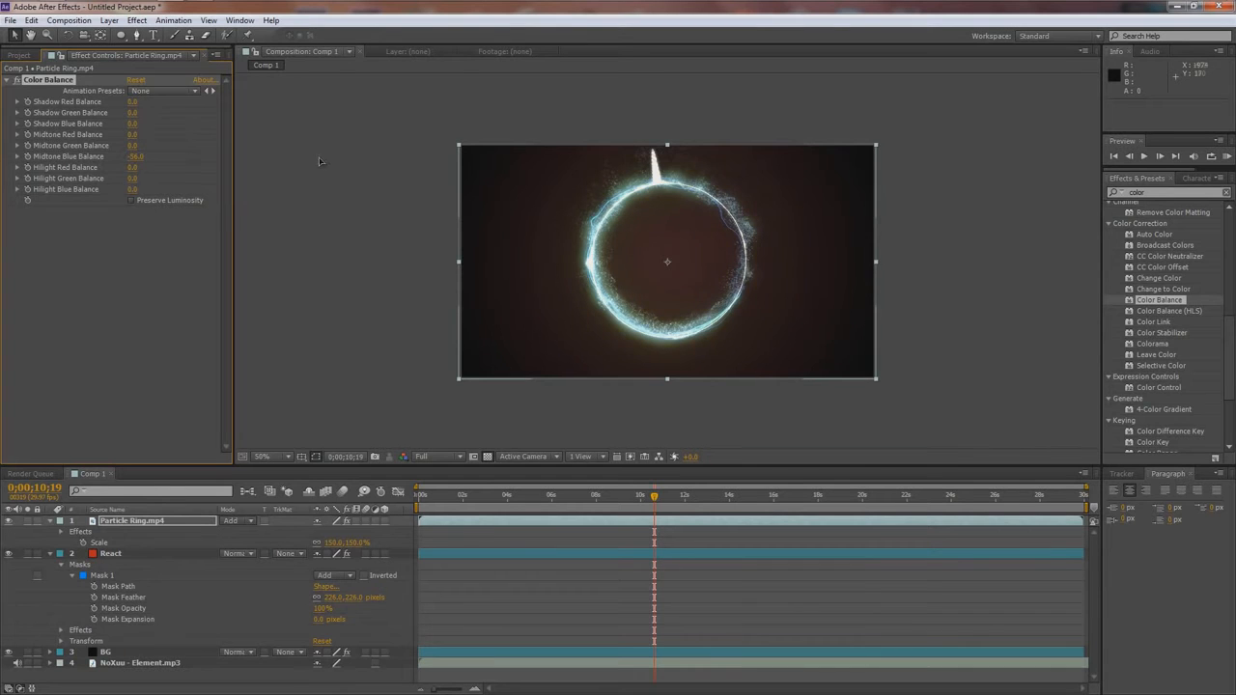
- Set Color Balance's midtone blue to about -34, highlight red to about 38 and highlight green to about -10
scroll(293, 160, "up", 1)
left_click_drag(136, 157, 156, 157)
left_click_drag(134, 167, 118, 167)
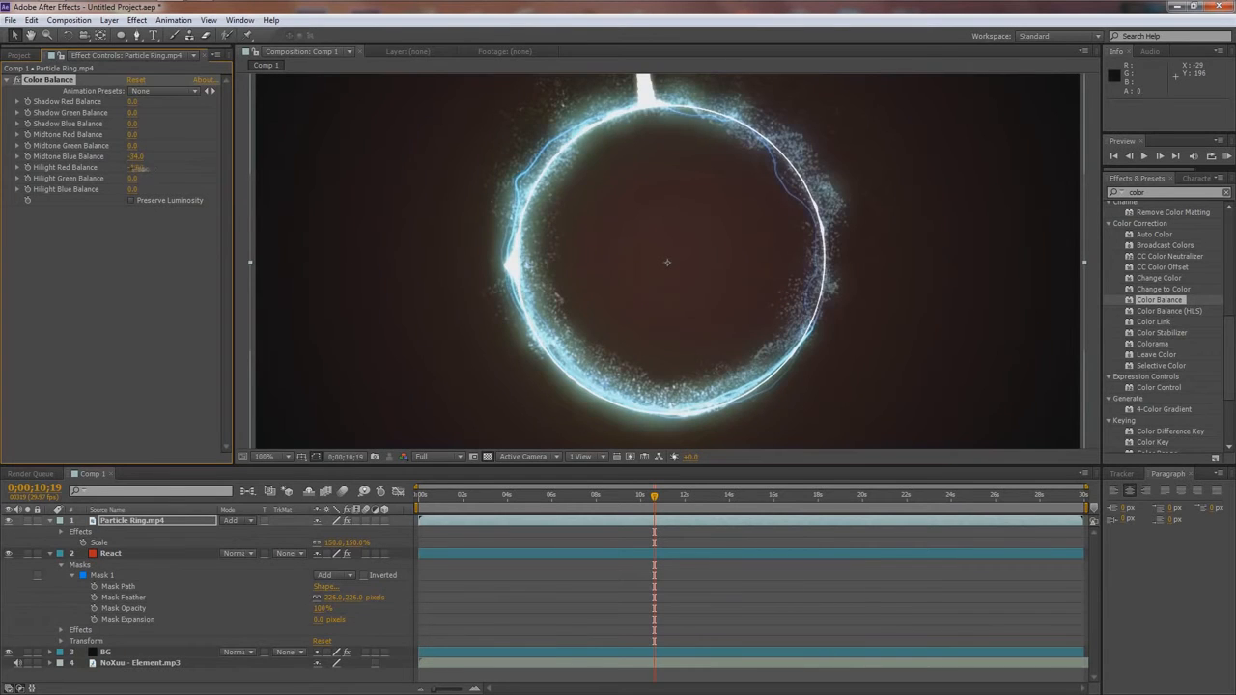
left_click_drag(145, 167, 156, 169)
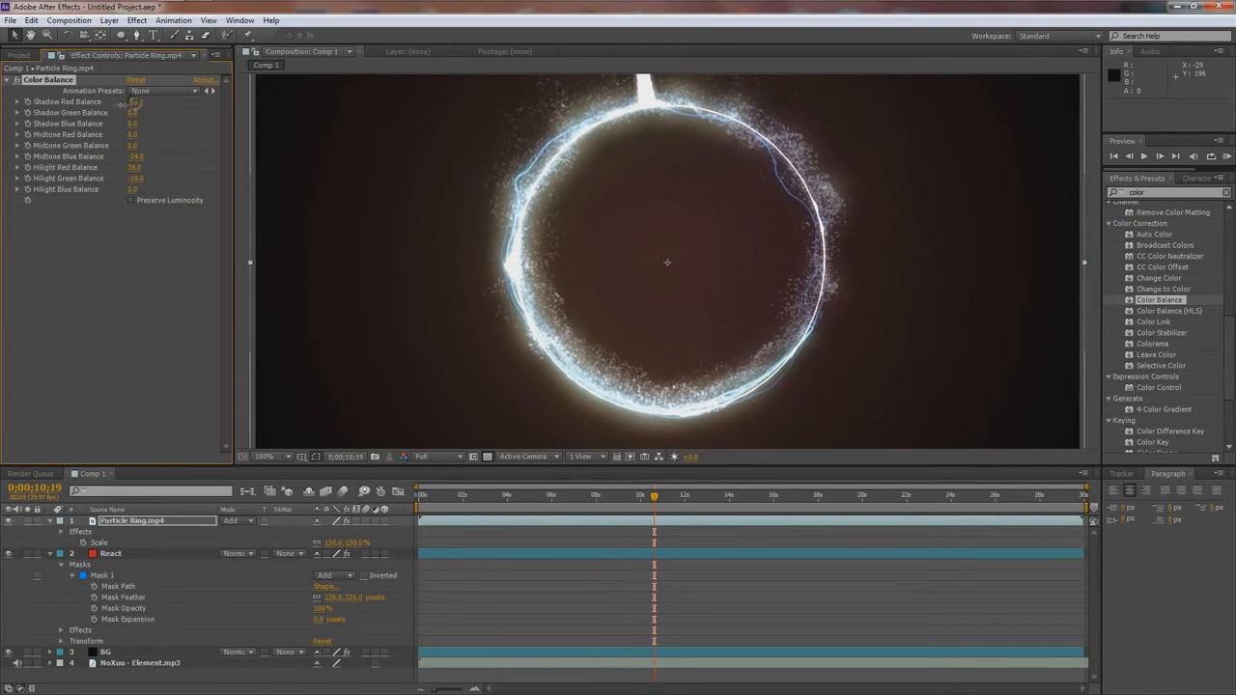
- Set Color Balance's shadow red to 17, shadow green to about -20, shadow blue to -21, midtone red to 12, midtone green and highlight blue to -14
left_click_drag(132, 112, 124, 123)
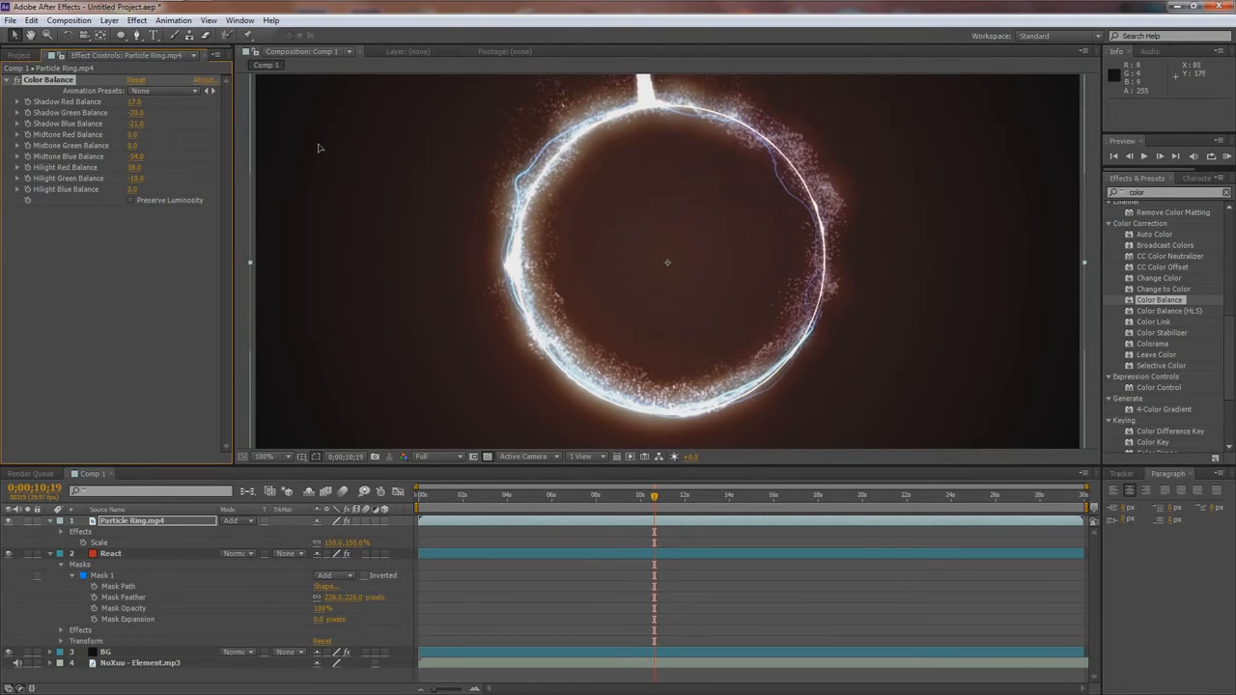
scroll(536, 343, "down", 1)
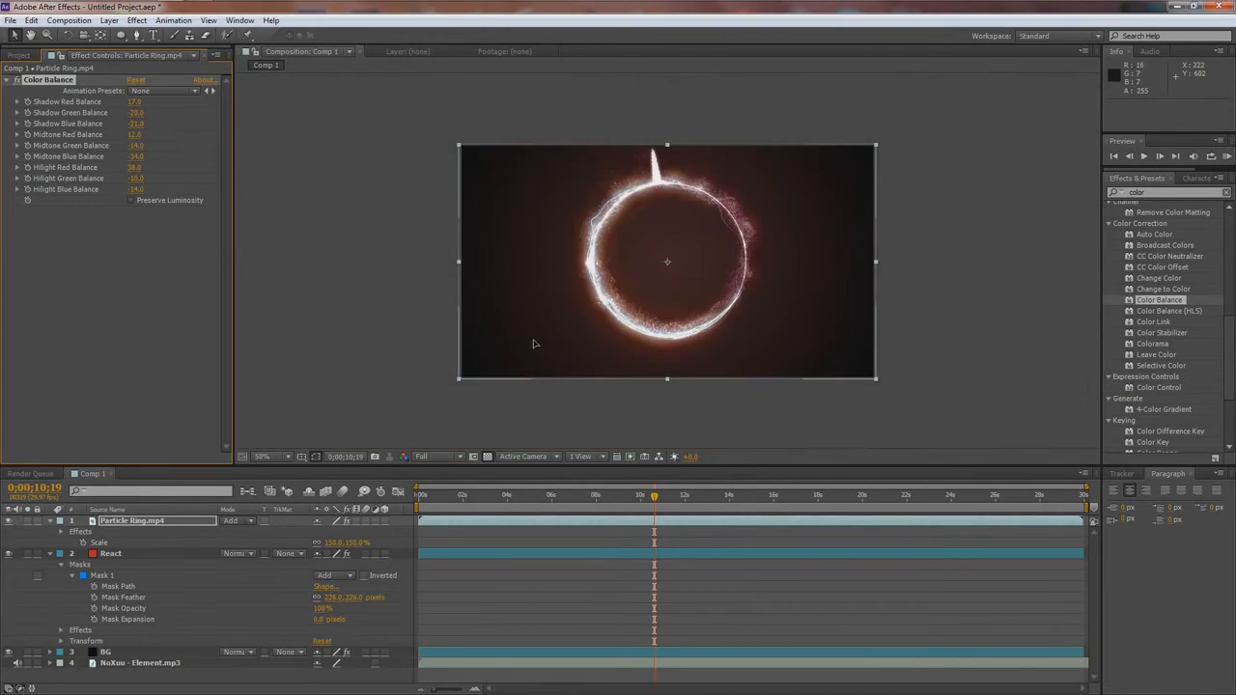
left_click(430, 380)
- Inspect the recoloured particle ring up close and as a whole, ending with the composition fitted to the viewer
scroll(490, 286, "up", 1)
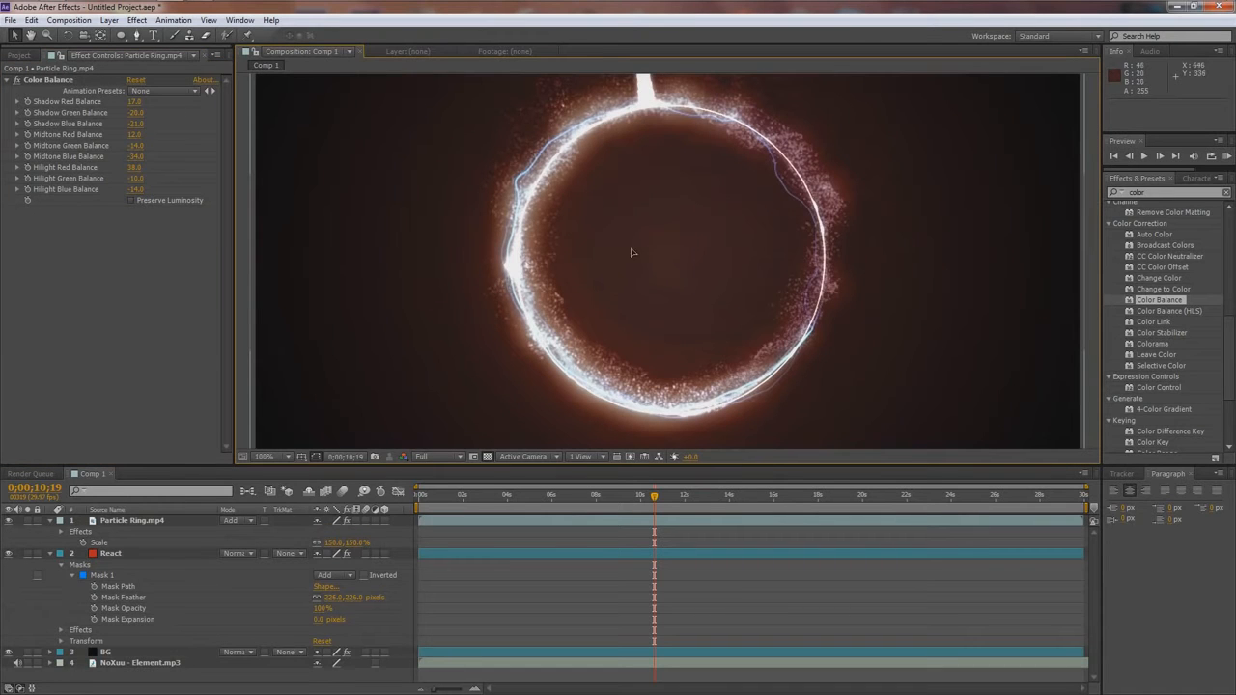
scroll(923, 239, "down", 1)
scroll(979, 241, "up", 1)
scroll(1002, 240, "down", 1)
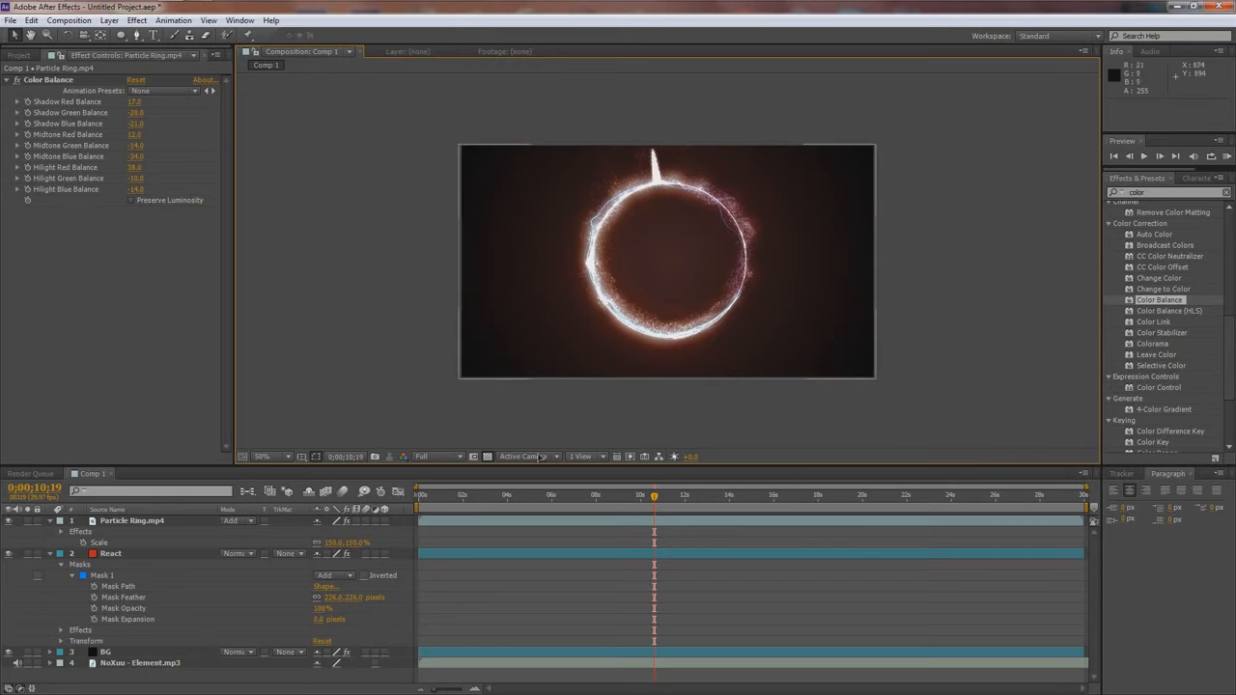
left_click(270, 456)
left_click(313, 228)
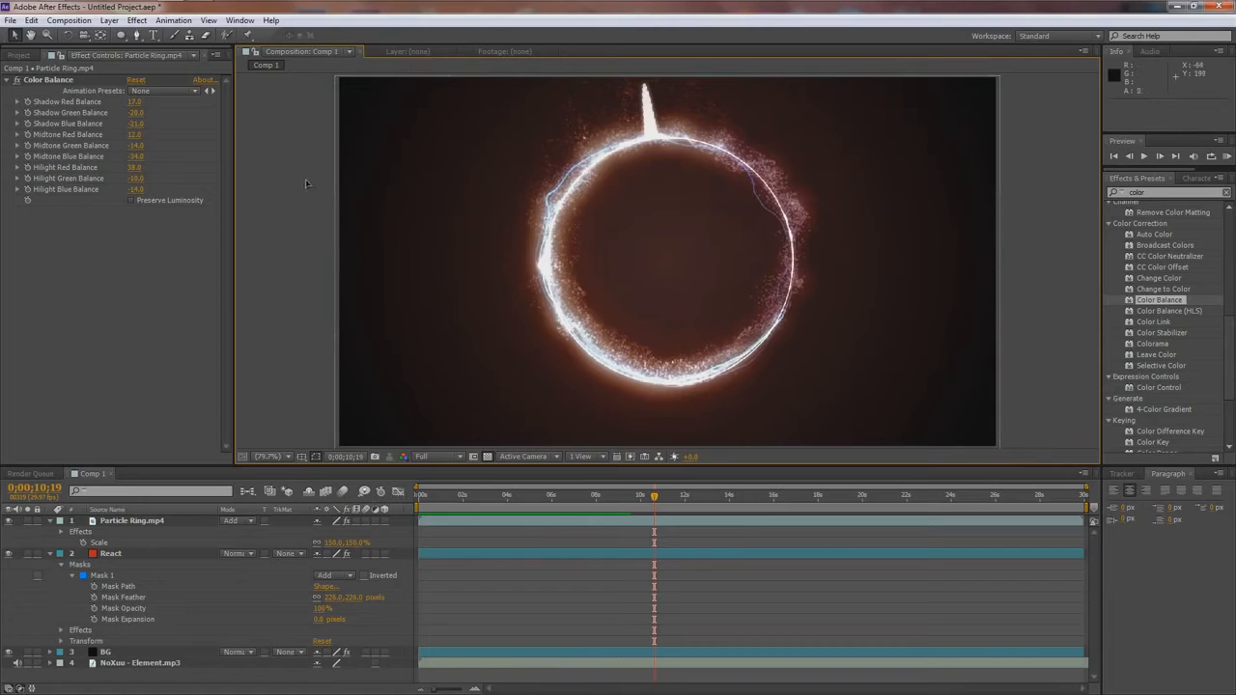
- Add a two-line text layer inside the ring reading NOXUU on the first line and "ELEMENT" in quotation marks on the second
left_click(153, 35)
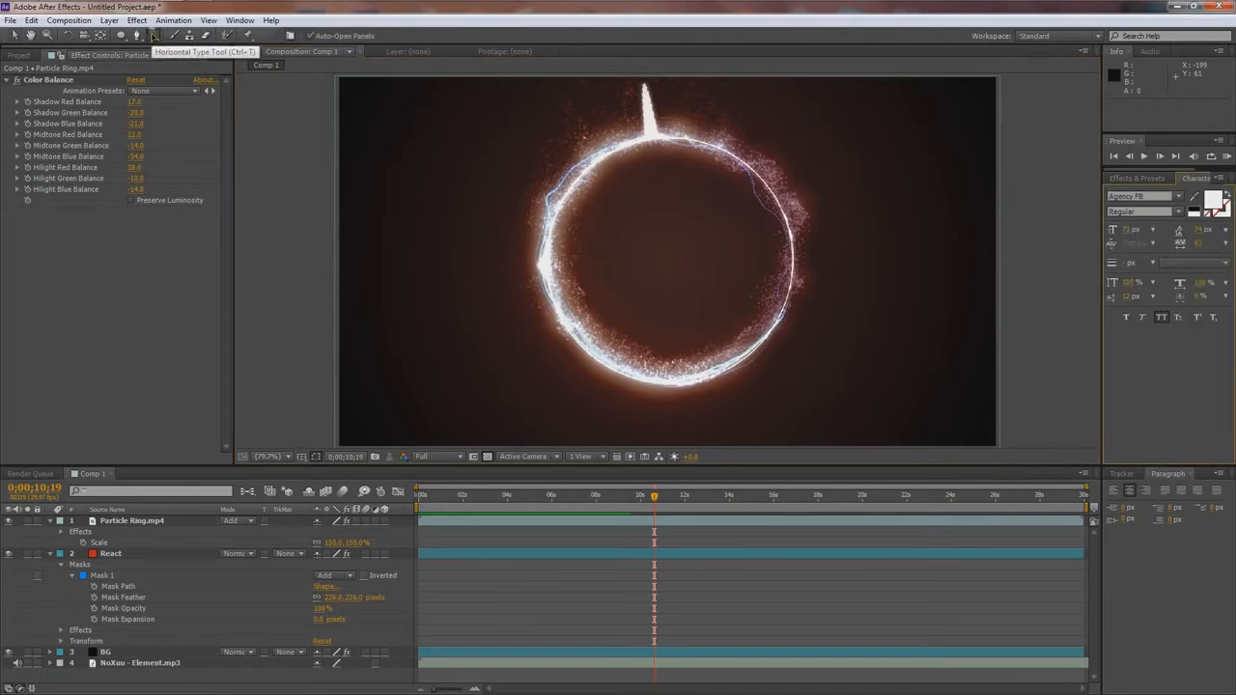
left_click(640, 211)
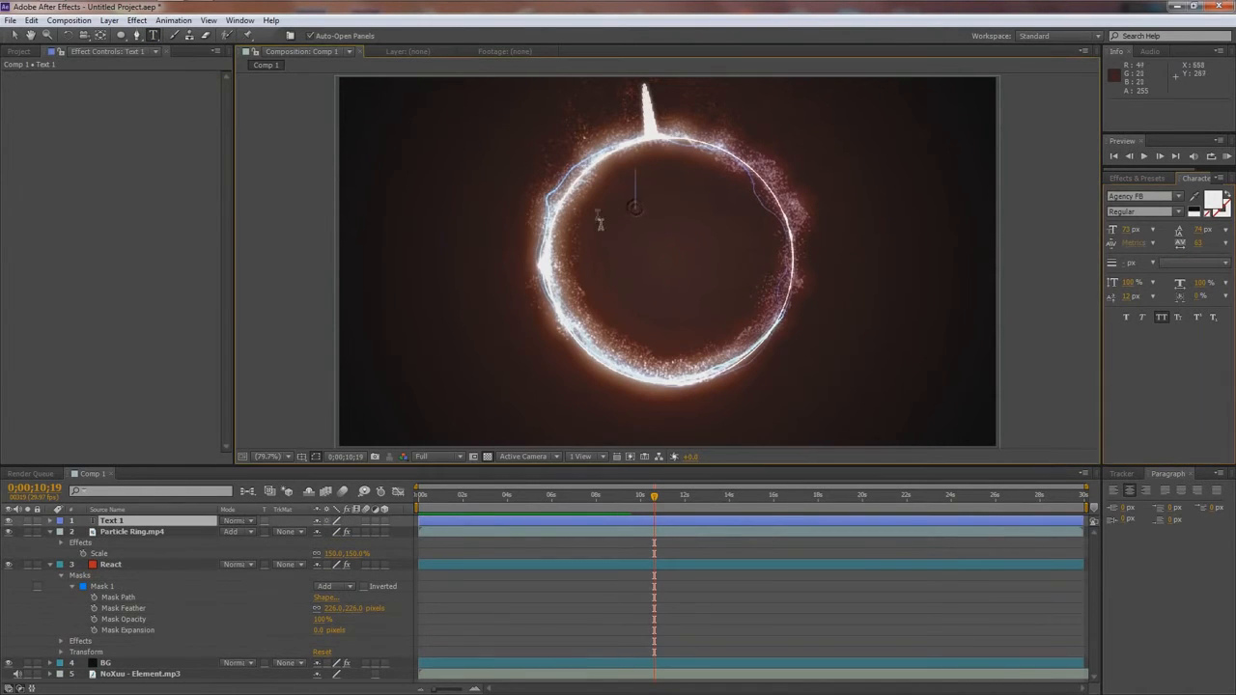
type("N")
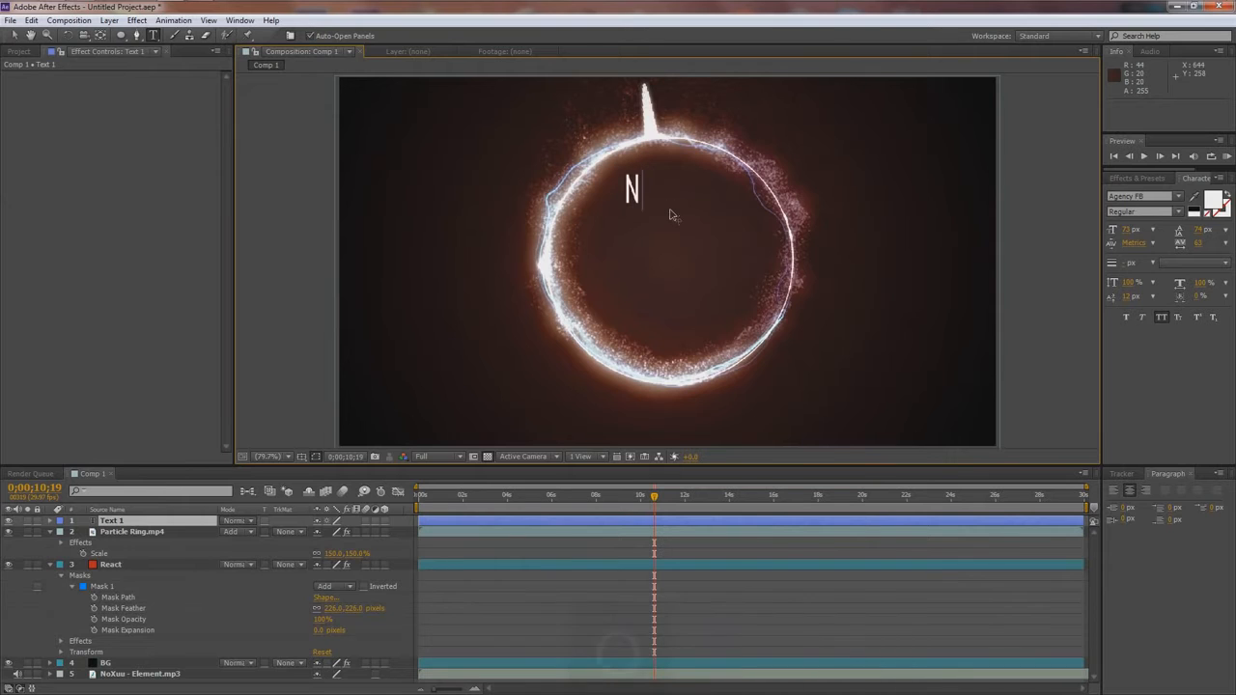
type("OXUU")
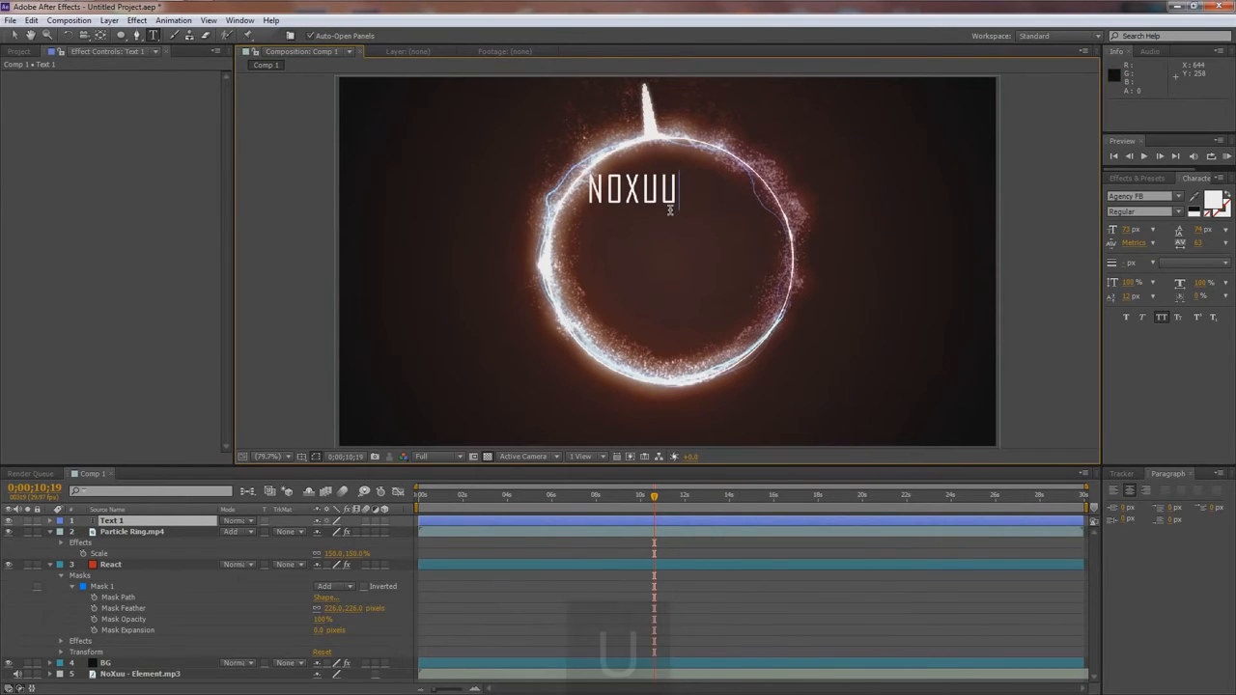
key("Return")
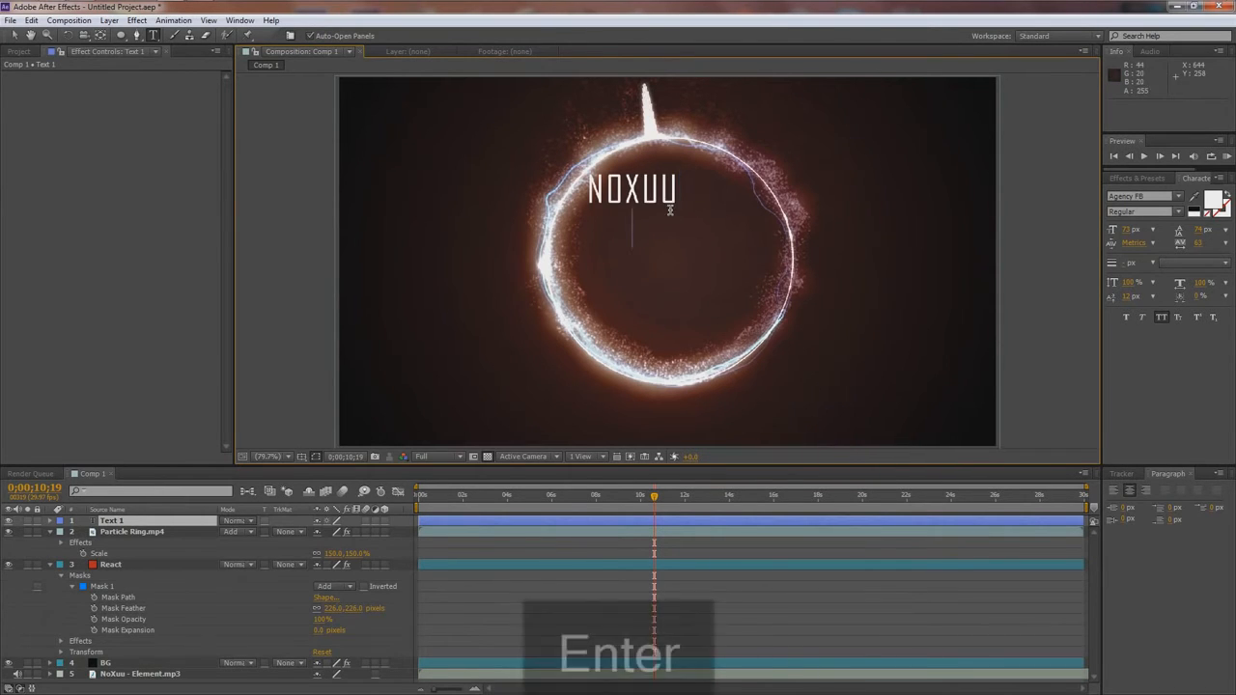
type("ELEMENT")
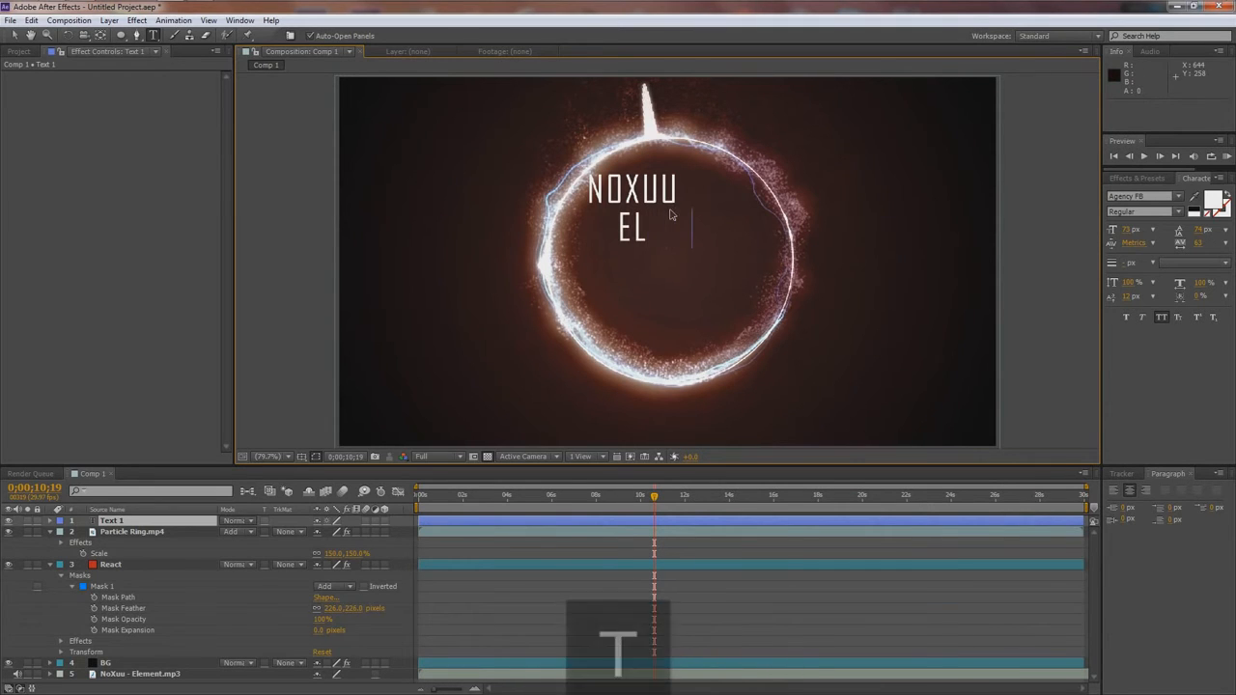
type("\"")
left_click(570, 226)
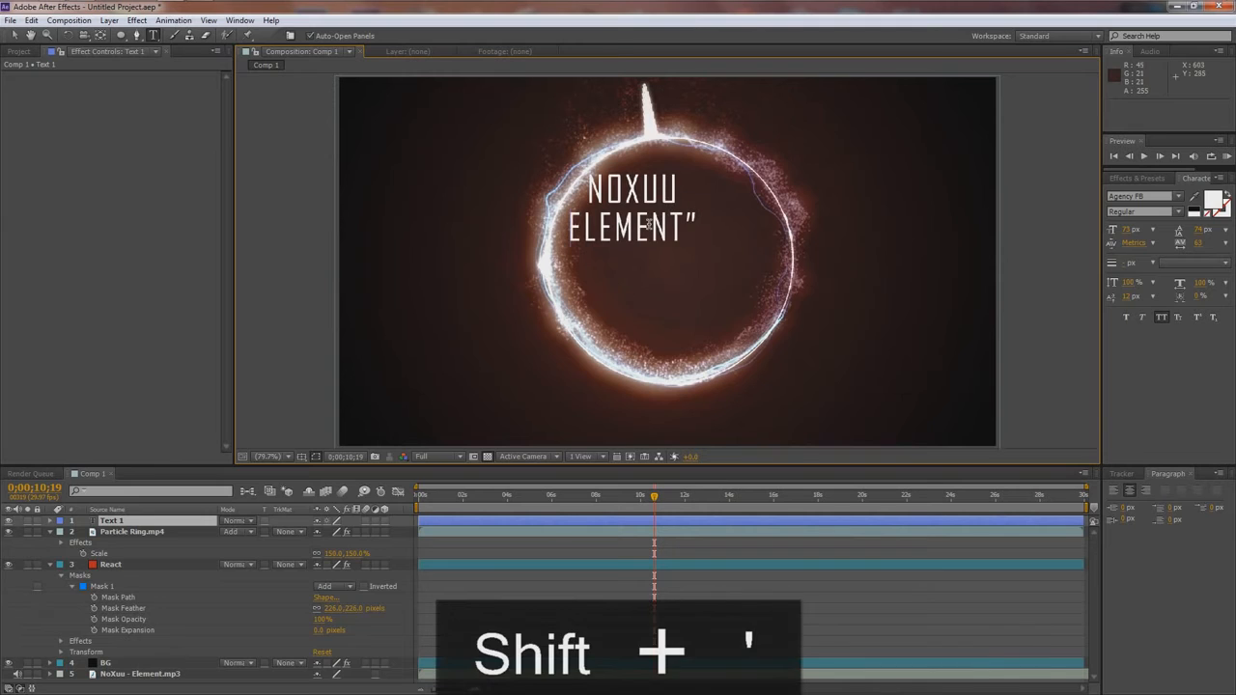
type("\"")
- Move the text layer roughly to the middle of the particle ring
left_click(14, 36)
left_click_drag(659, 221, 690, 251)
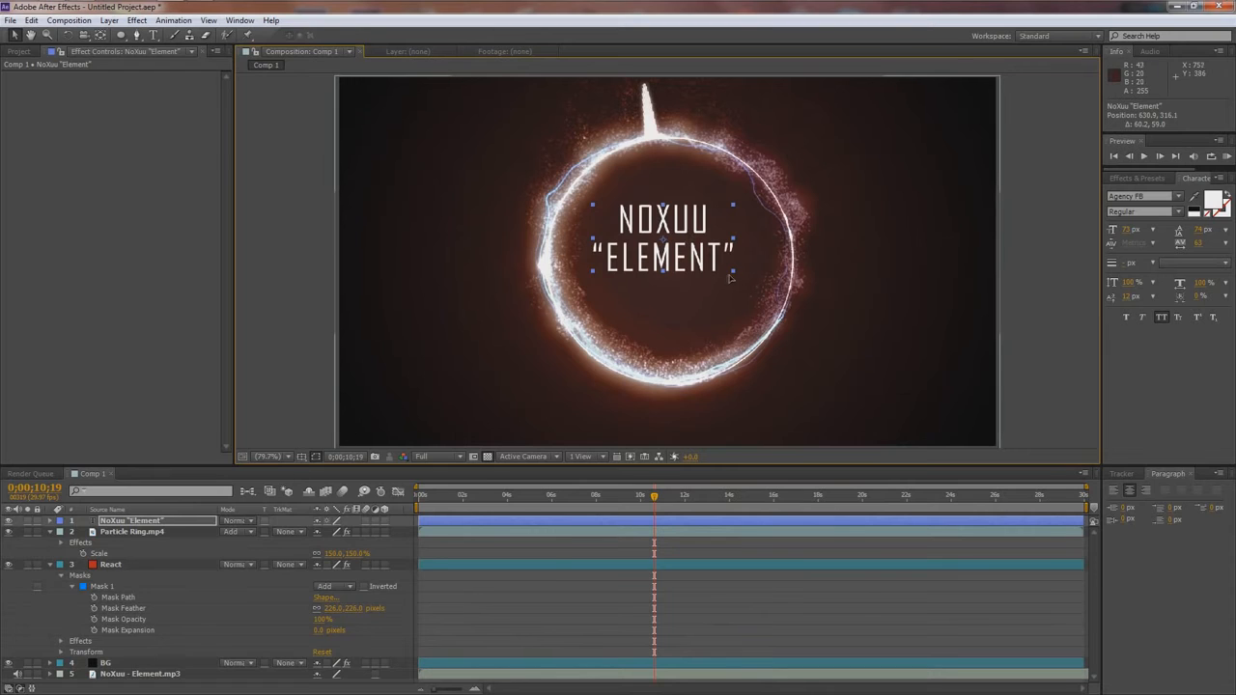
left_click_drag(702, 257, 711, 282)
- Set the NOXUU line to Bold and enlarge it
double_click(686, 247)
left_click(685, 247)
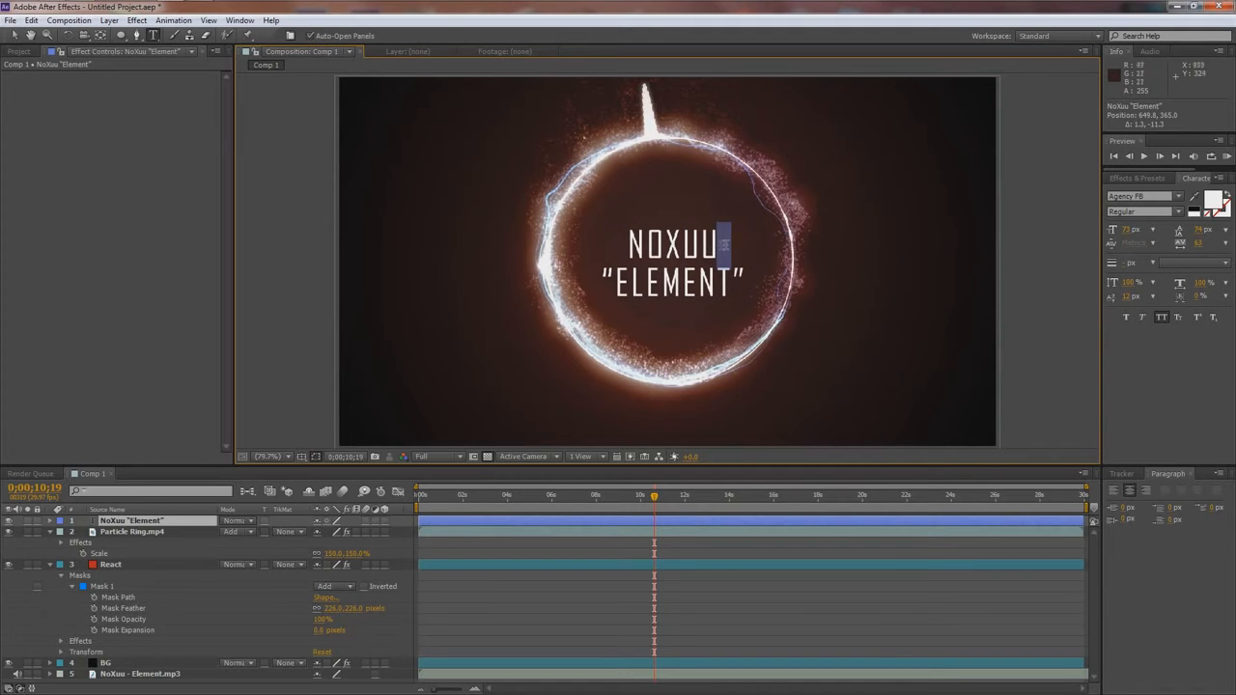
key("shift+Left")
key("shift+Left")
key("shift+Left")
key("shift+Left")
key("shift+Left")
left_click(1136, 212)
key("Down")
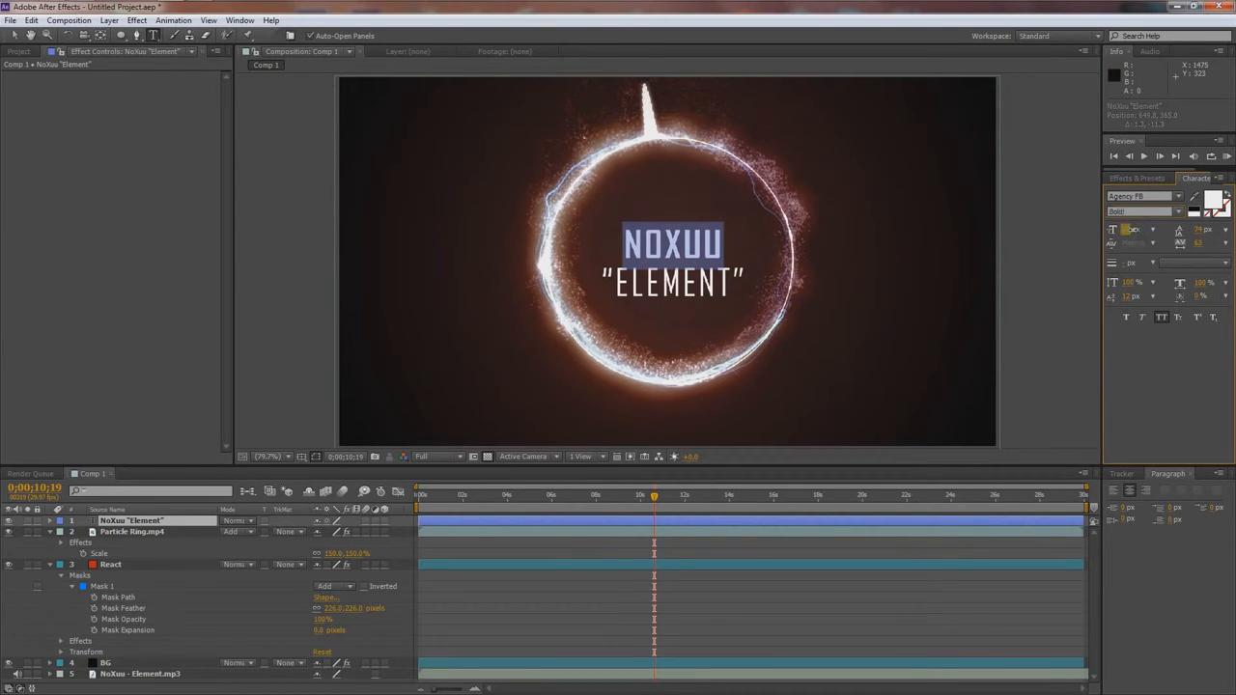
left_click_drag(1128, 231, 1138, 233)
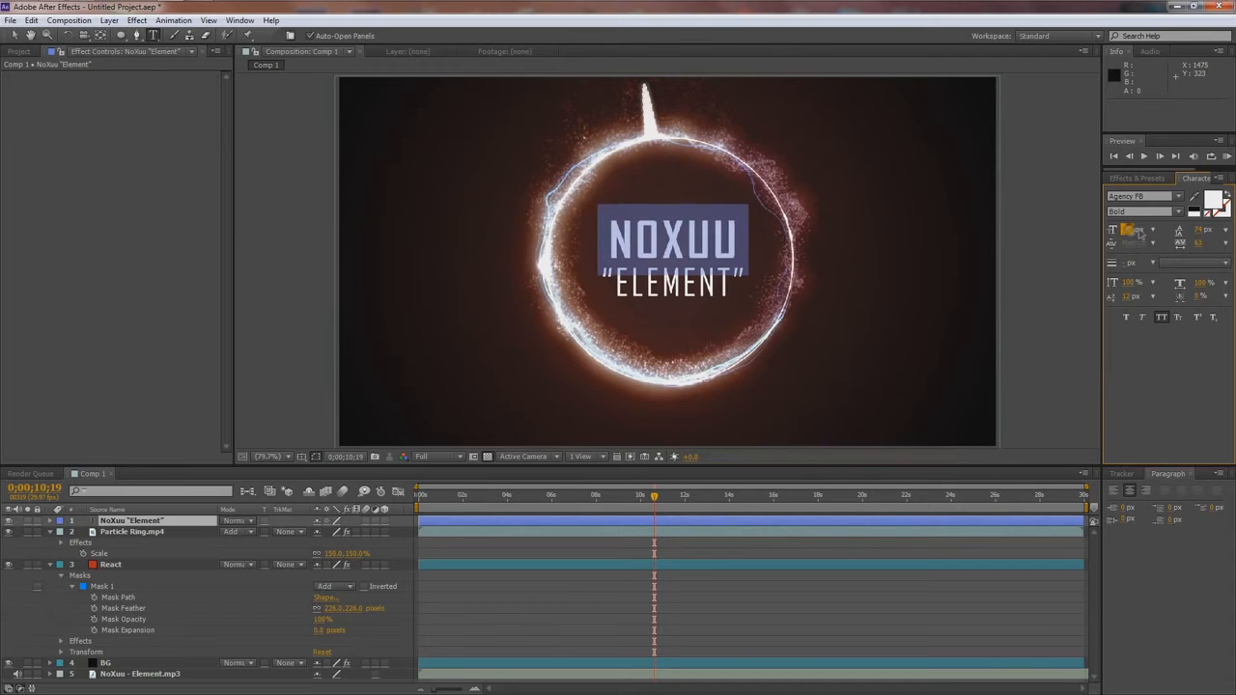
- Enlarge the "ELEMENT" line to about 86 px and increase its leading to about 120 px
left_click_drag(601, 282, 743, 282)
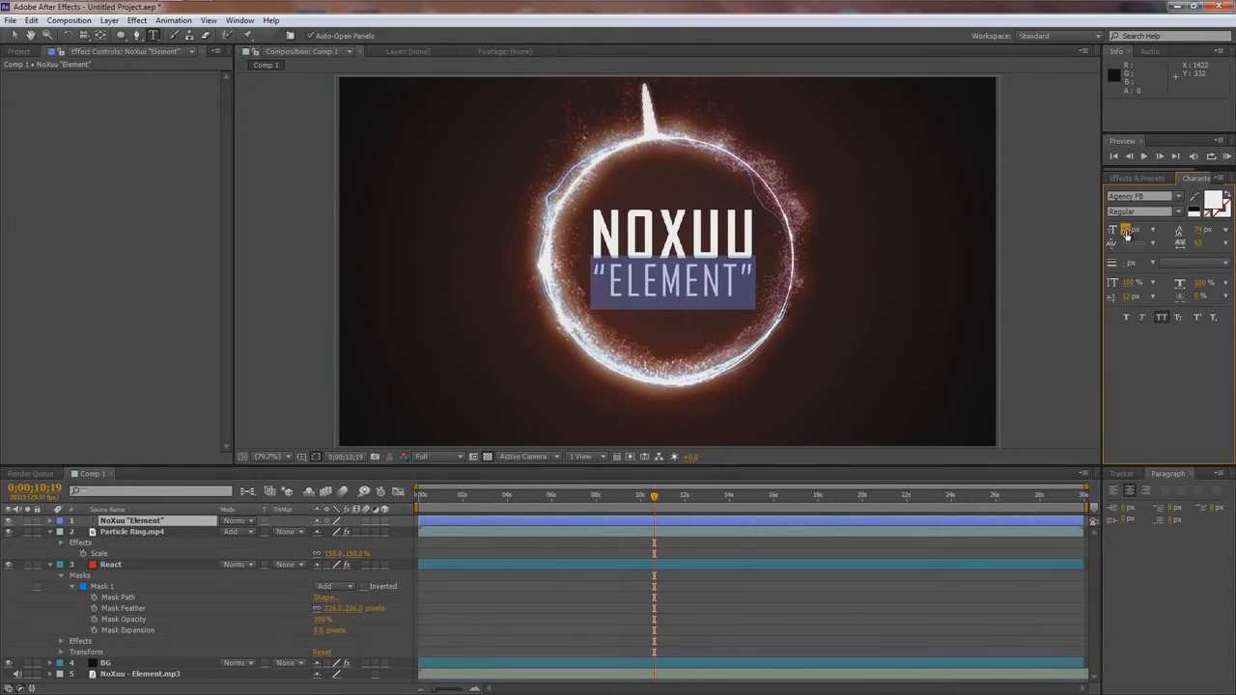
left_click_drag(1126, 232, 1127, 235)
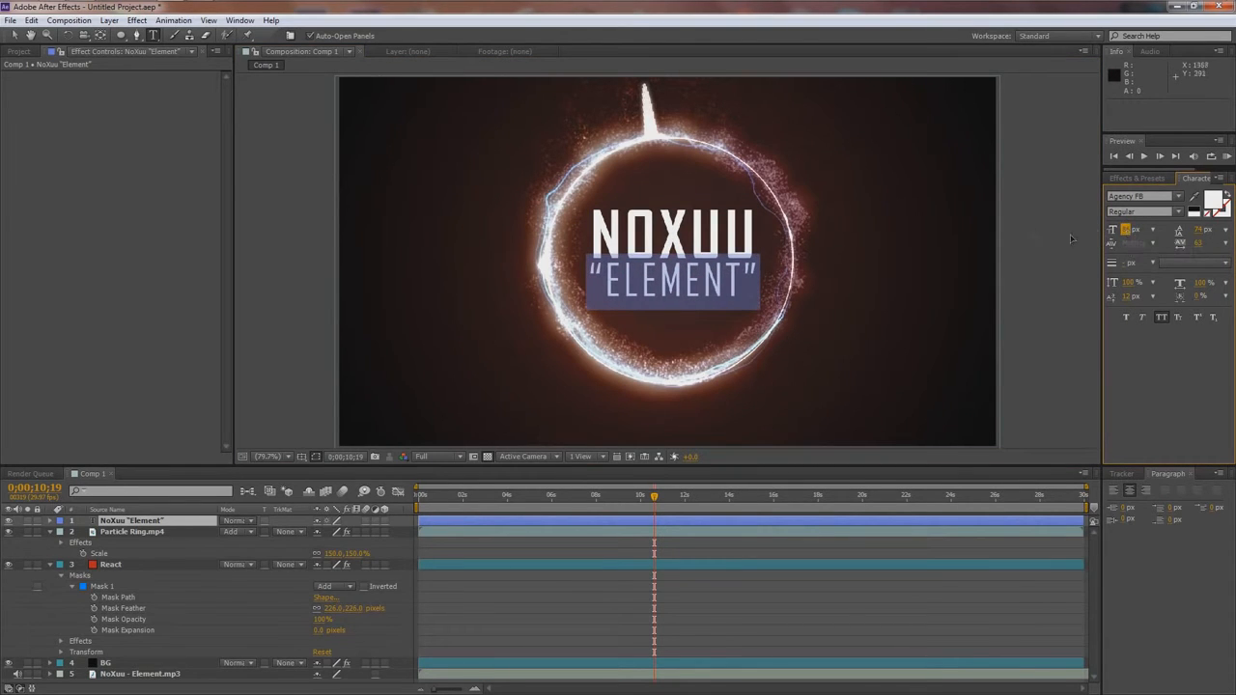
left_click_drag(1201, 236, 1224, 235)
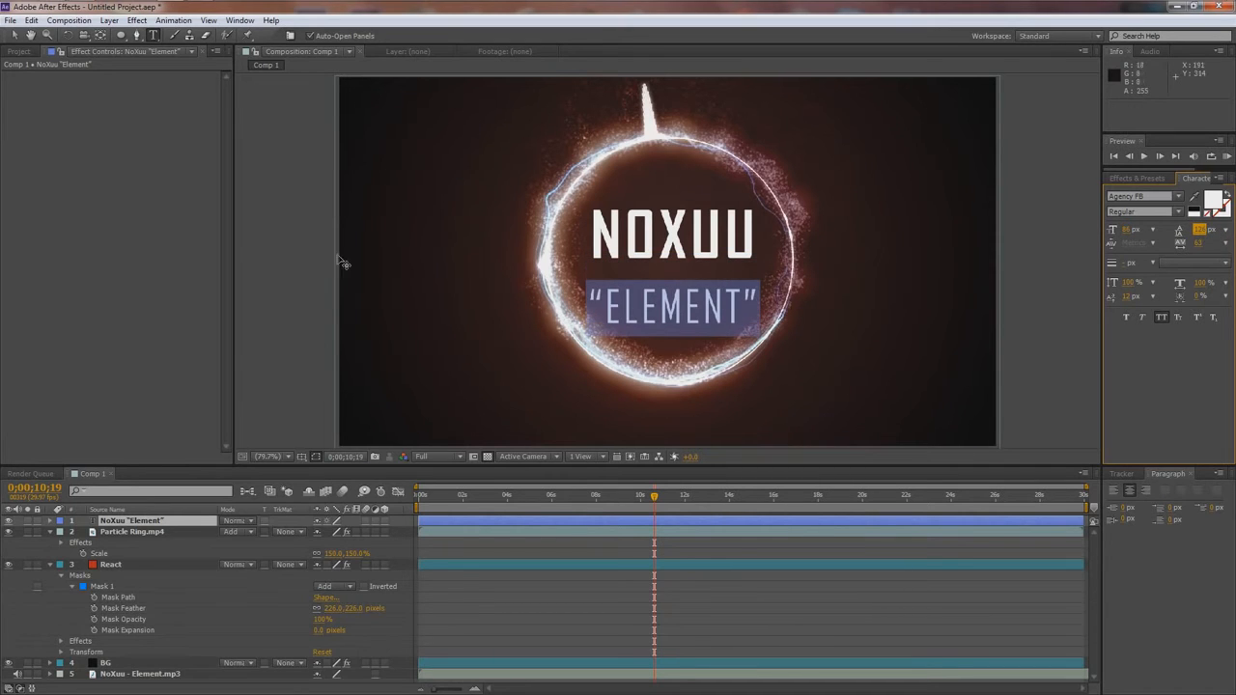
- Raise the title slightly inside the ring and display the title/action safe guides
left_click(17, 35)
mouse_move(678, 248)
left_mouse_down()
mouse_move(684, 231)
mouse_move(679, 241)
left_mouse_up()
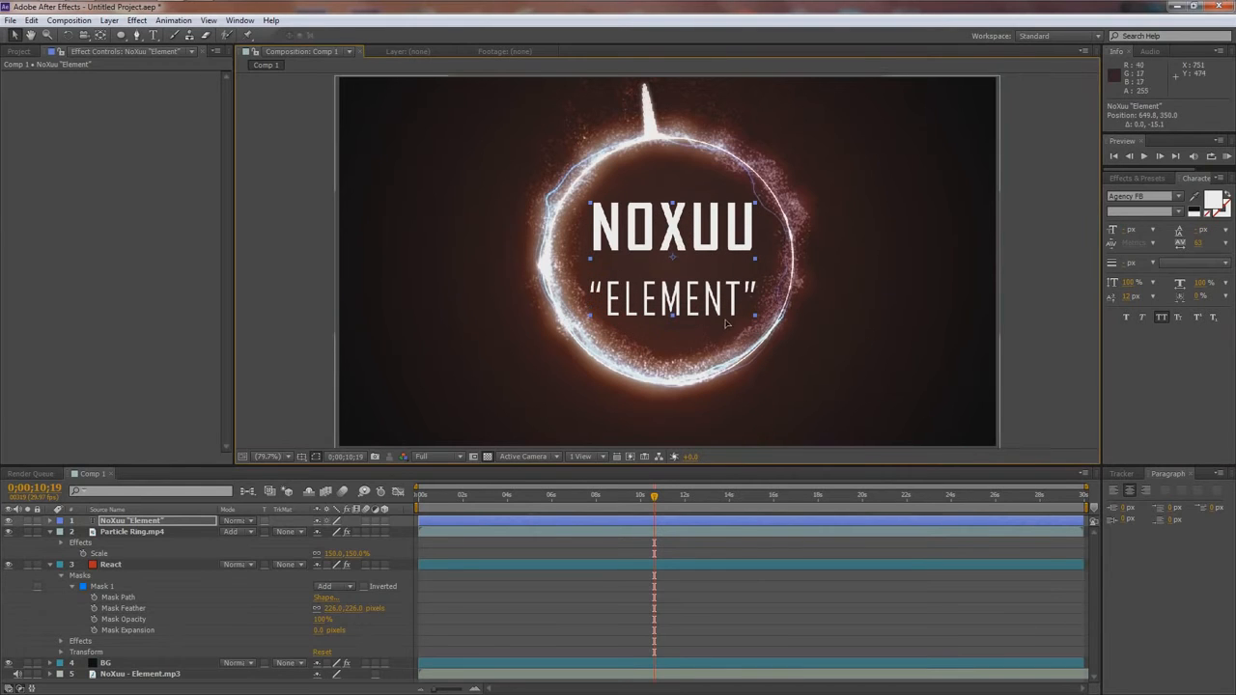
key("Down")
key("Down")
left_click(300, 458)
left_click(333, 470)
- Nudge the text layer to the centre mark of the guides, at position 645.8, 354.0
key("Right")
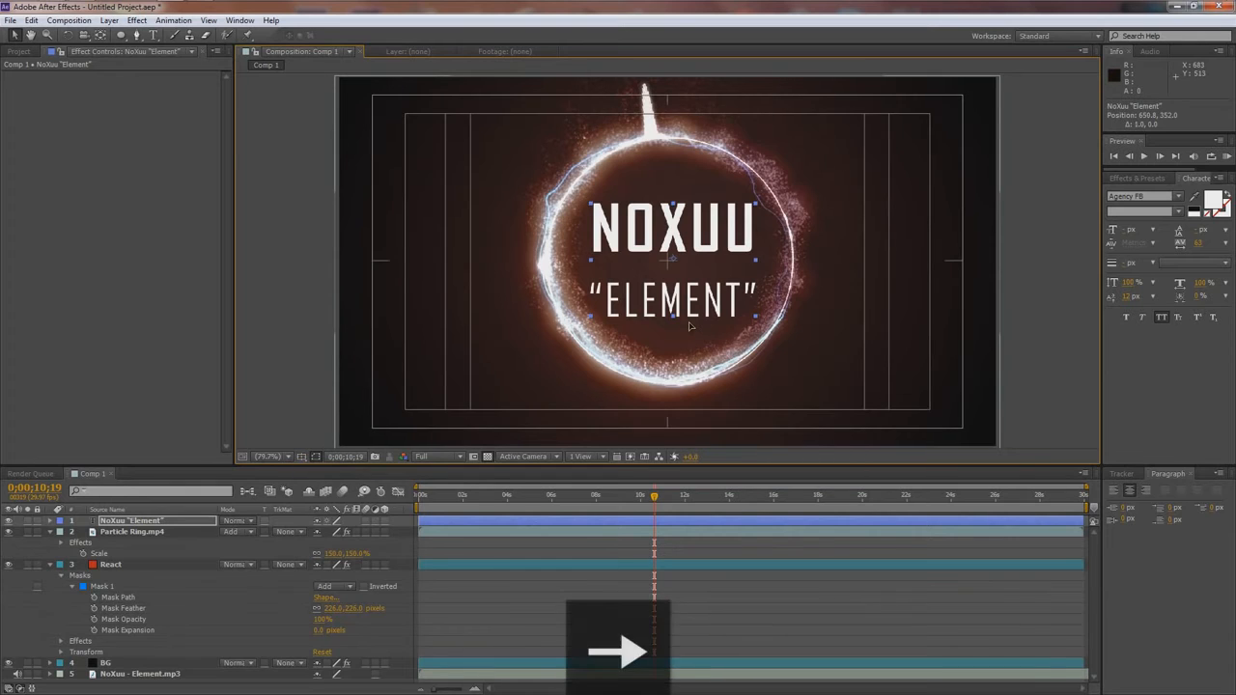
key("Left")
key("Left")
key("Left")
key("Left")
key("Left")
key("Left")
key("Left")
key("Down")
key("Down")
key("Down")
key("Right")
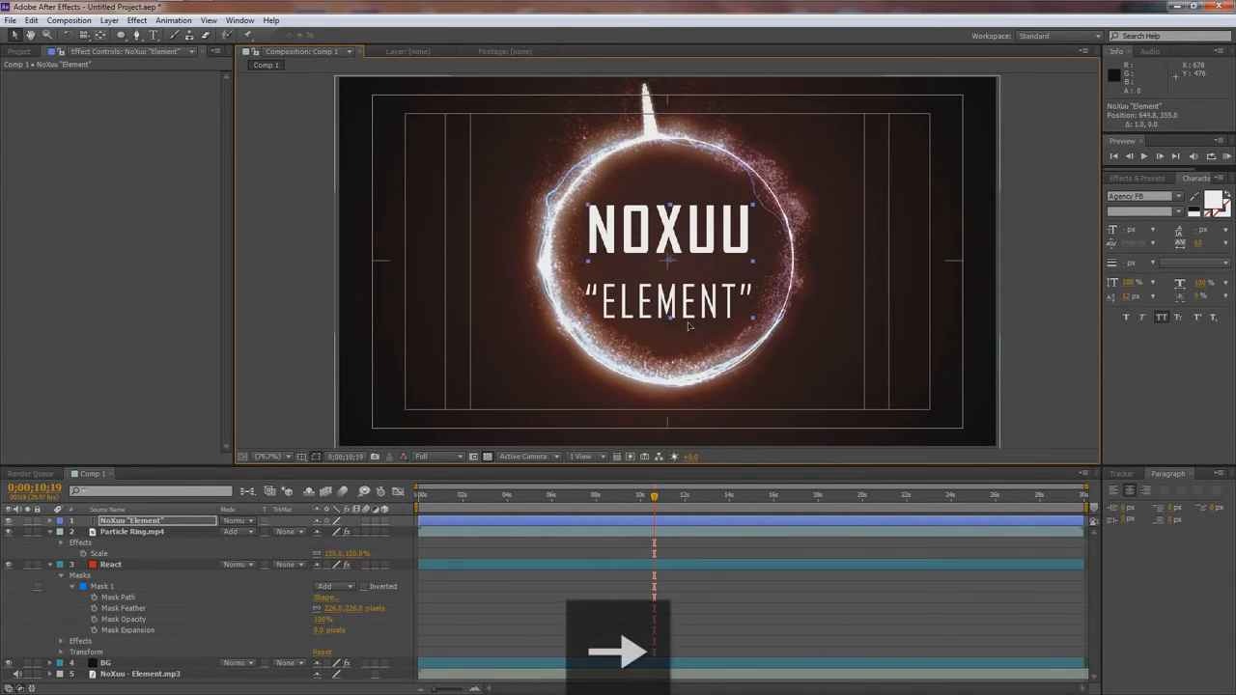
key("Right")
key("Down")
key("Up")
key("Up")
- Hide the title/action safe guides and check the whole composition at 50% magnification
scroll(698, 332, "down", 6)
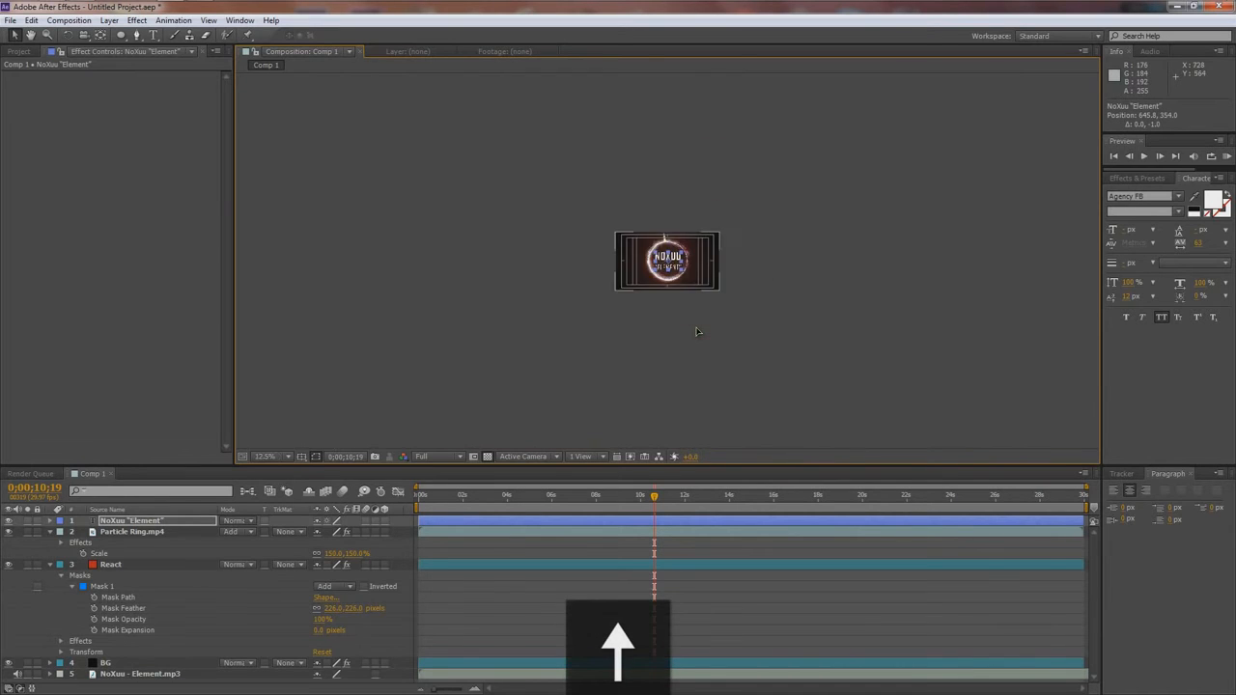
scroll(697, 331, "up", 6)
scroll(822, 330, "down", 2)
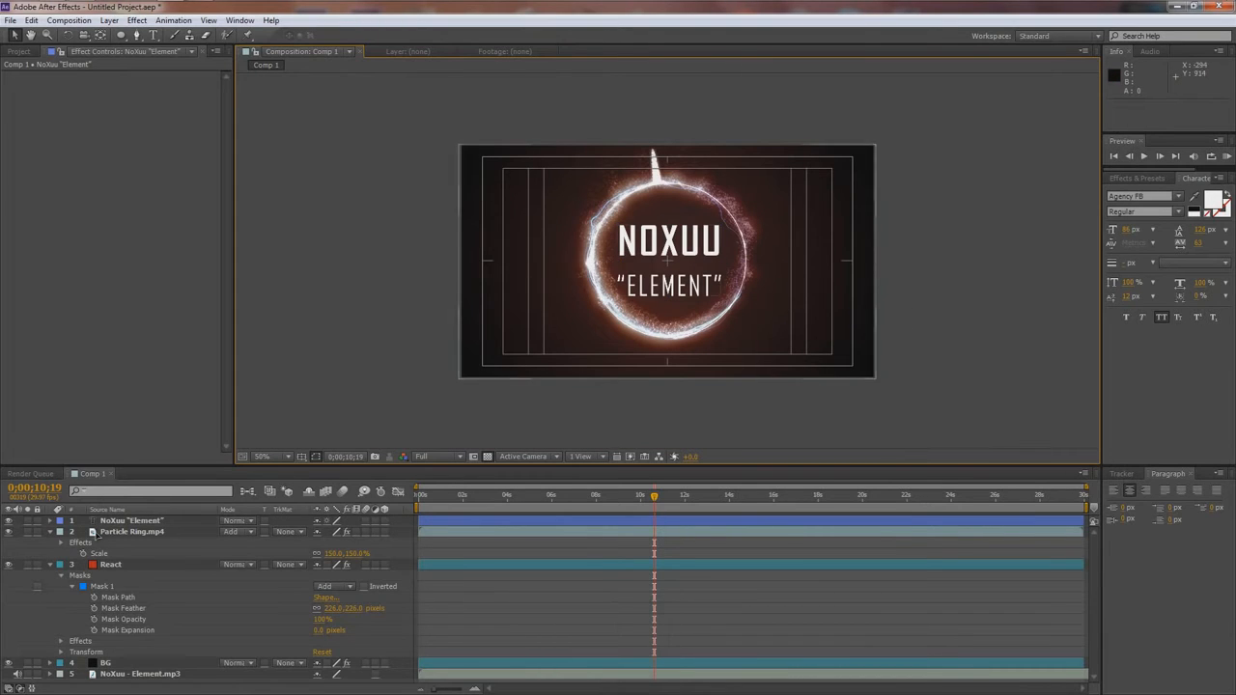
left_click(303, 458)
left_click(327, 472)
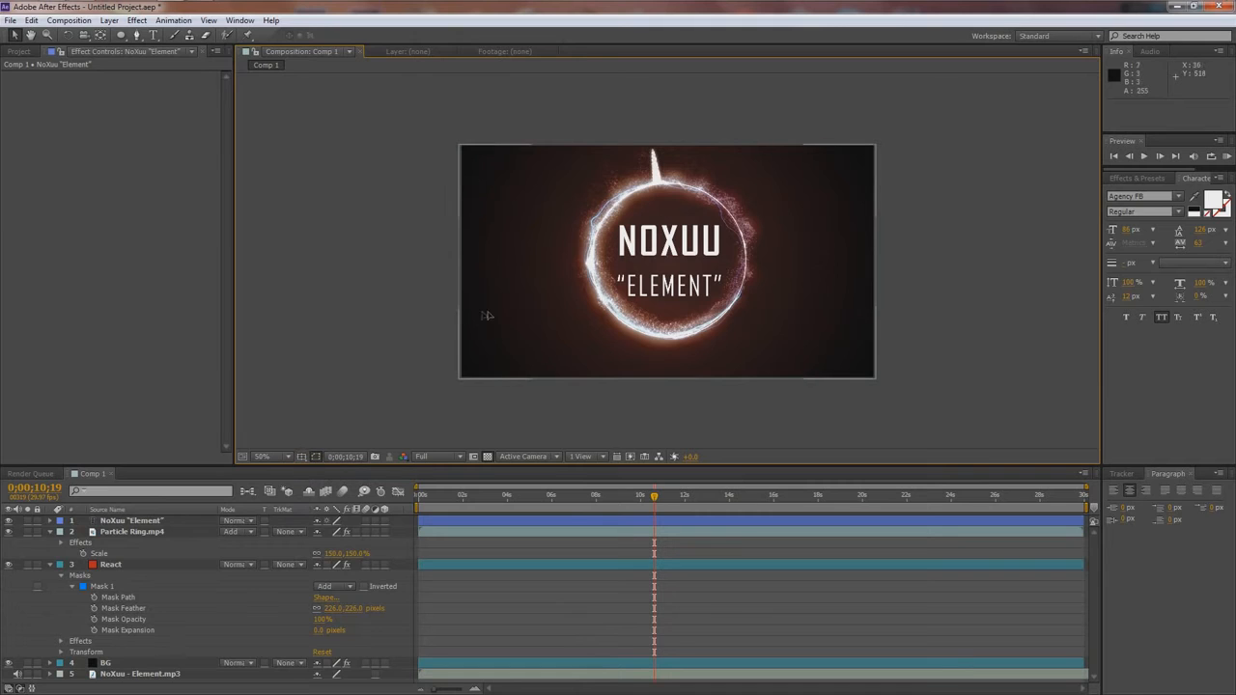
scroll(523, 314, "up", 1)
scroll(521, 314, "down", 1)
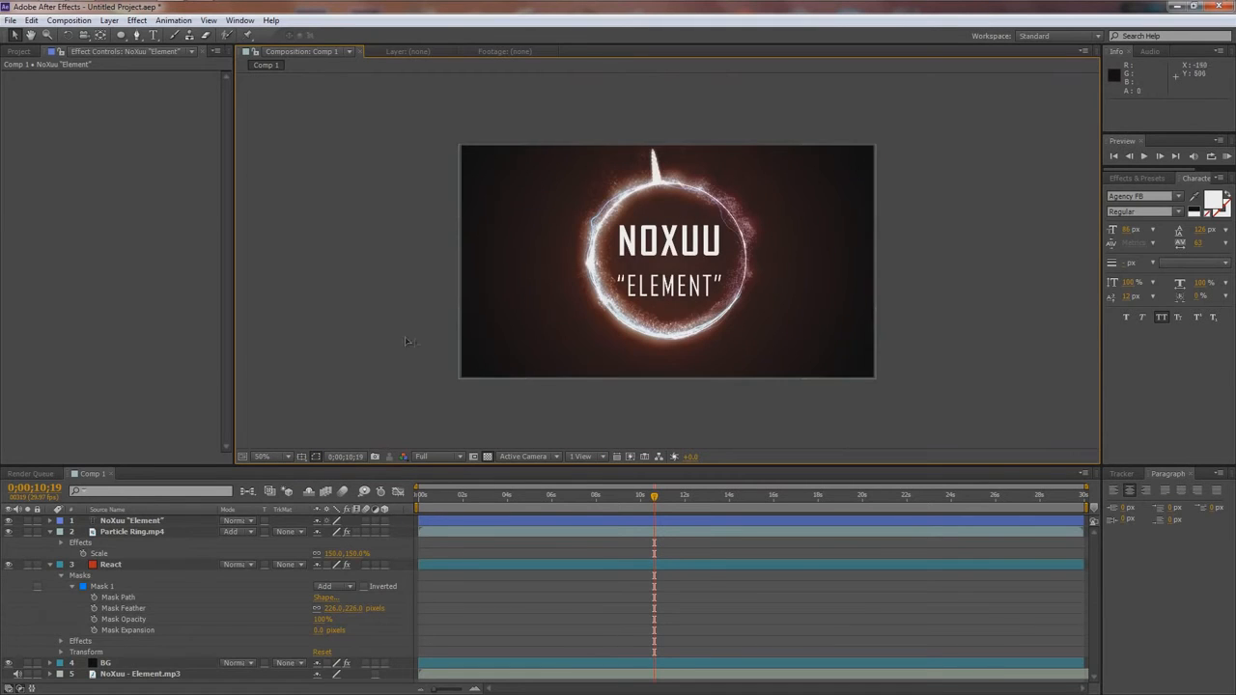
- Place city.jpg in the composition directly above the React layer and move the text layer between React and BG
left_click(18, 52)
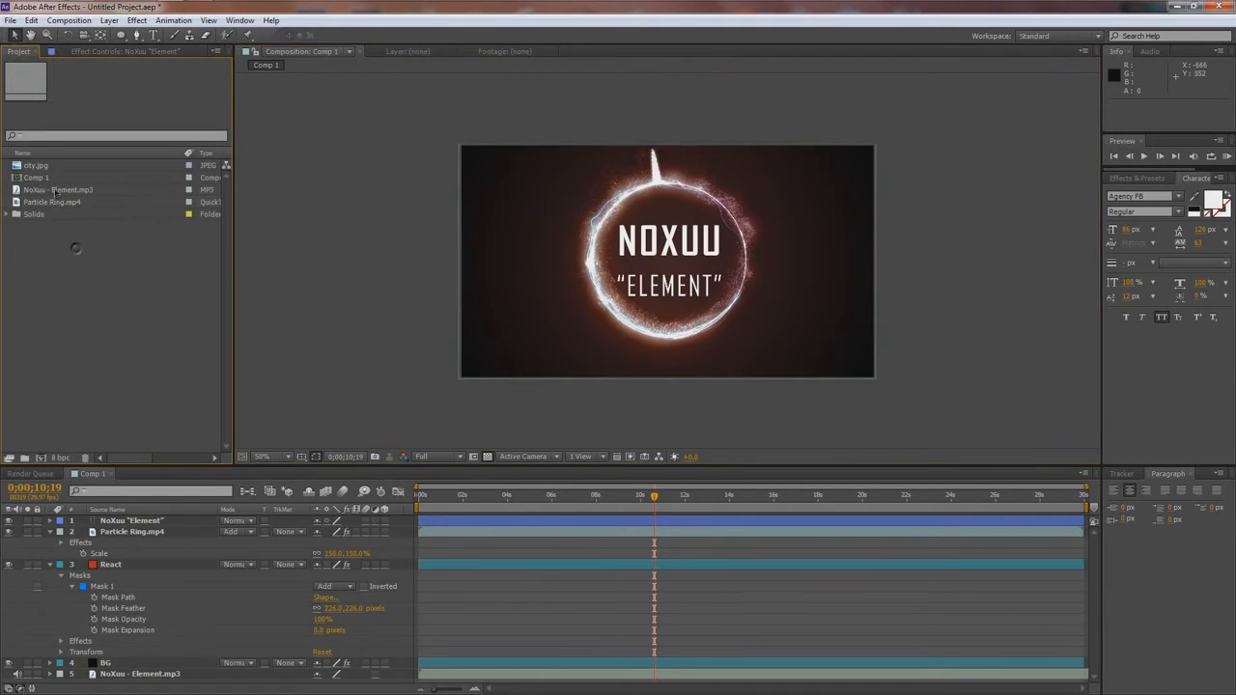
left_click(38, 165)
left_click_drag(50, 168, 134, 567)
left_click_drag(127, 522, 136, 668)
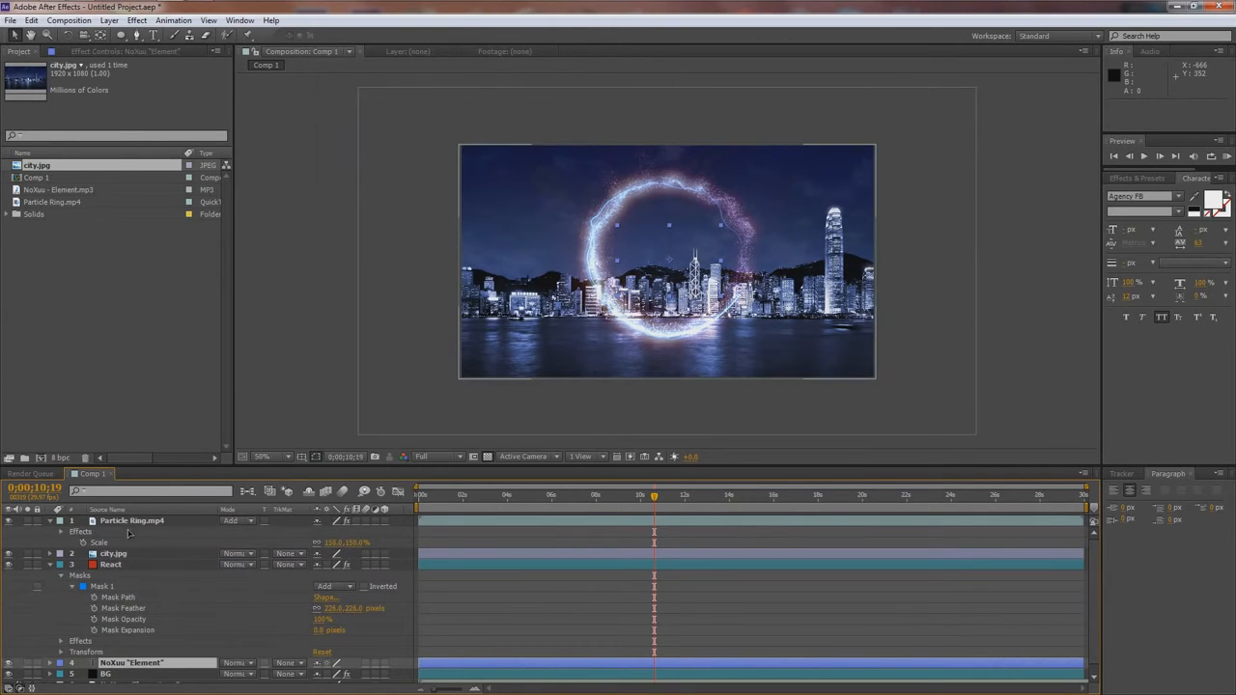
- Set the city.jpg layer's blending mode to Overlay
left_click(108, 555)
left_click(241, 555)
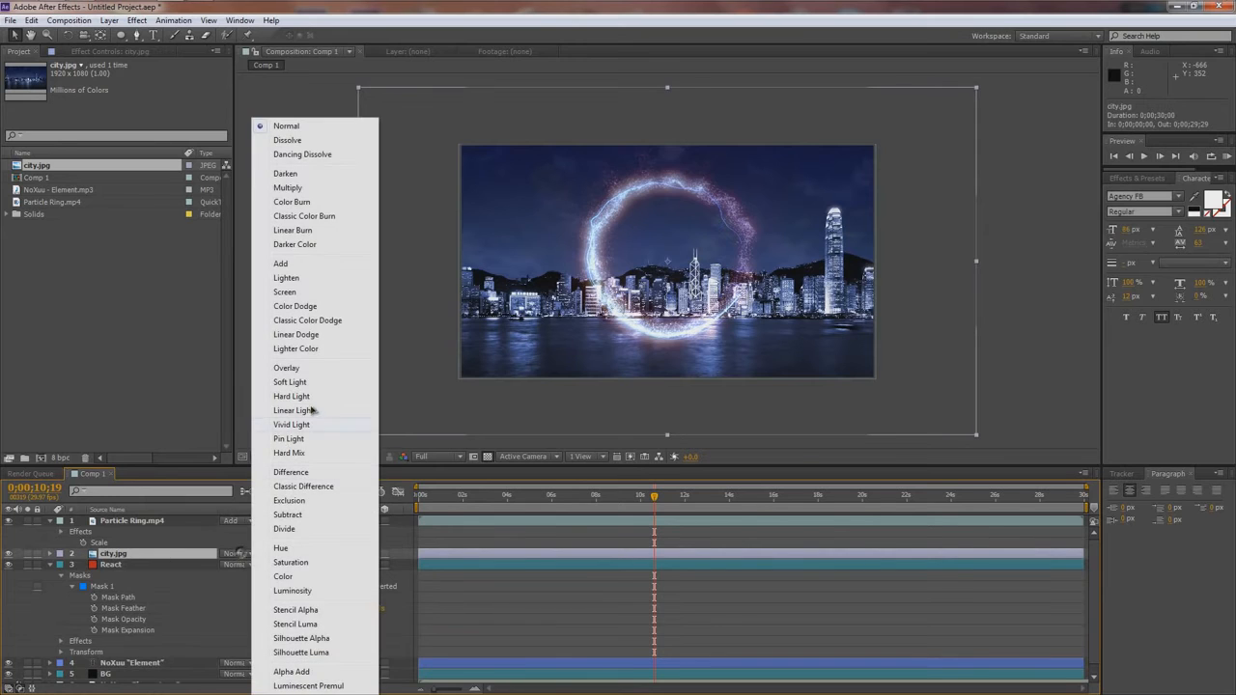
left_click(288, 368)
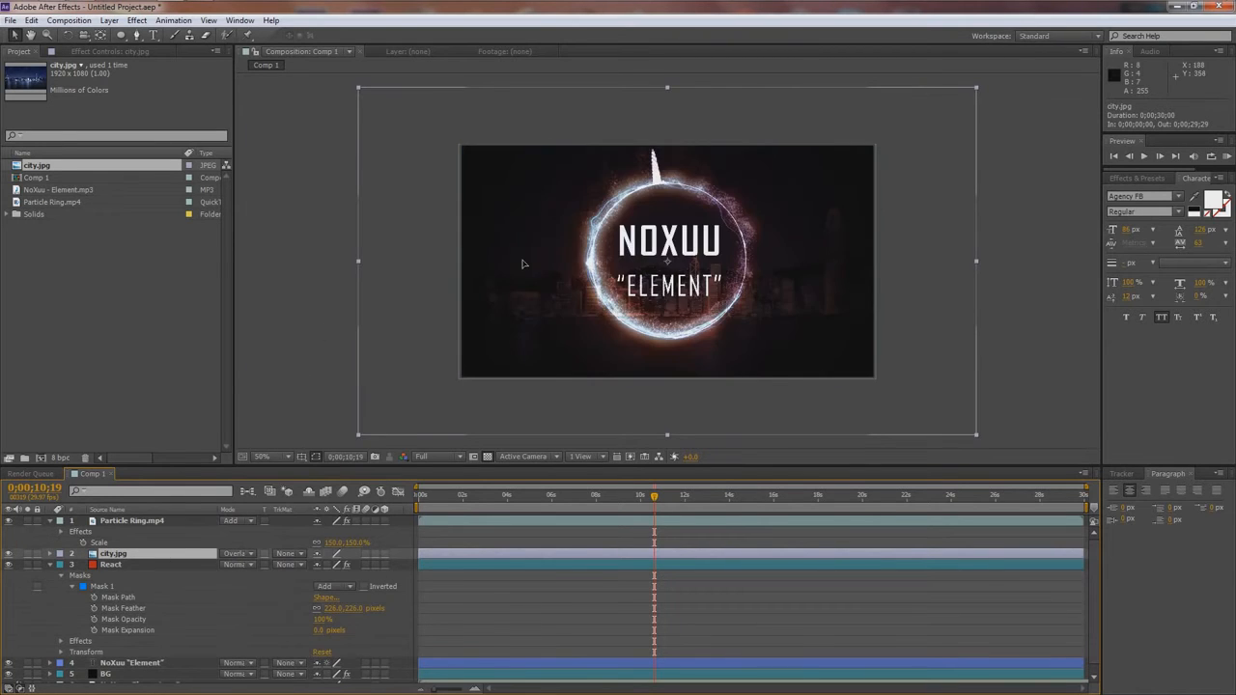
key("slash")
key("comma")
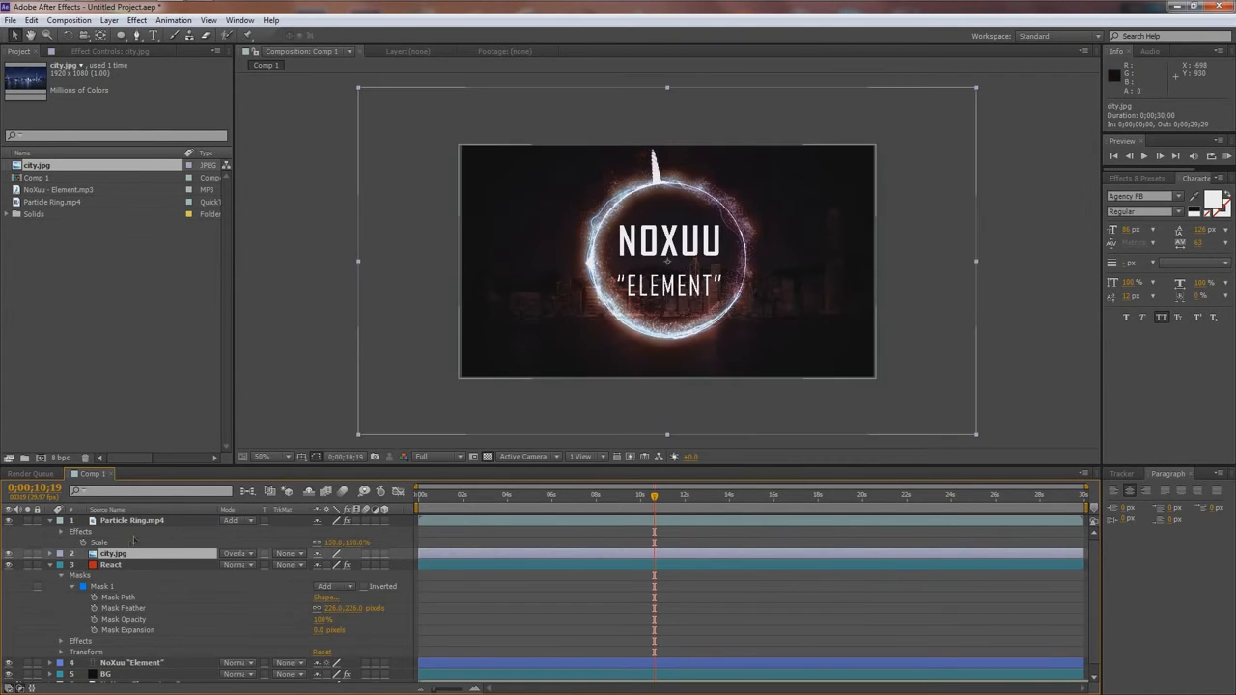
- Find the Tint effect and apply it to the city.jpg layer
left_click(1138, 183)
type("tint")
left_click_drag(1144, 261, 113, 553)
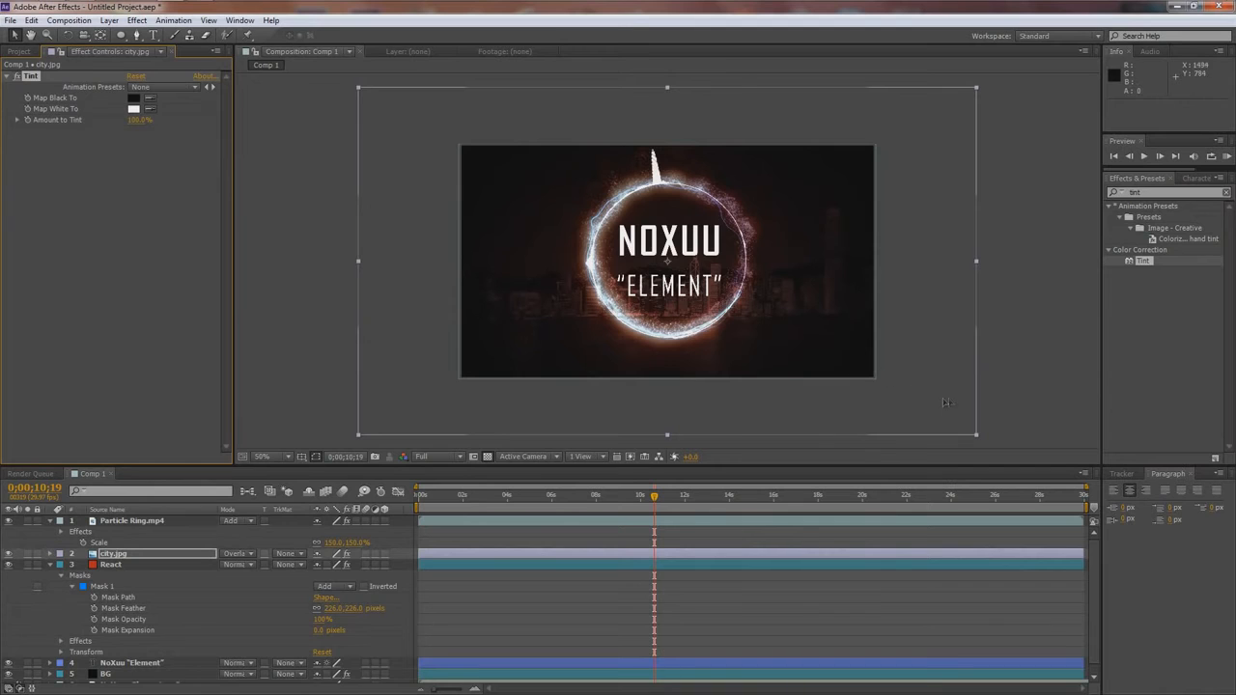
- Scale city.jpg down until it barely exceeds the composition frame, and scale Particle Ring.mp4 to 151.5%
left_click_drag(978, 437, 888, 387)
left_click(878, 381)
left_click(932, 352)
key("period")
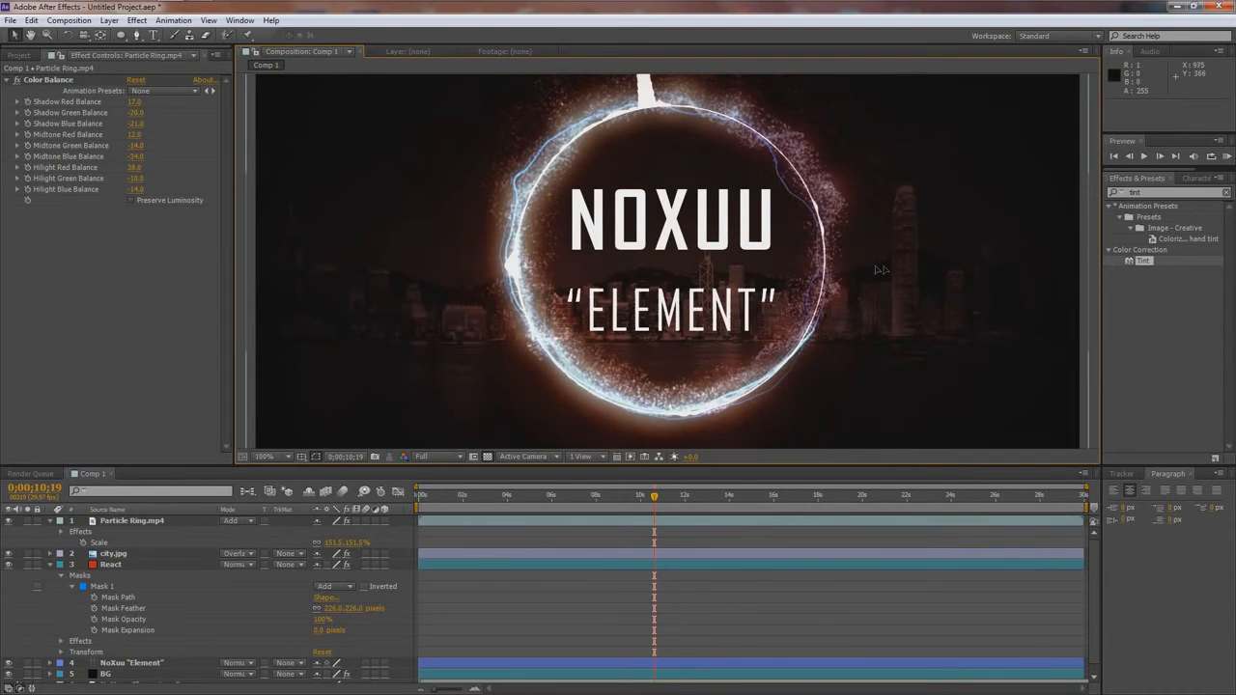
left_click(160, 575)
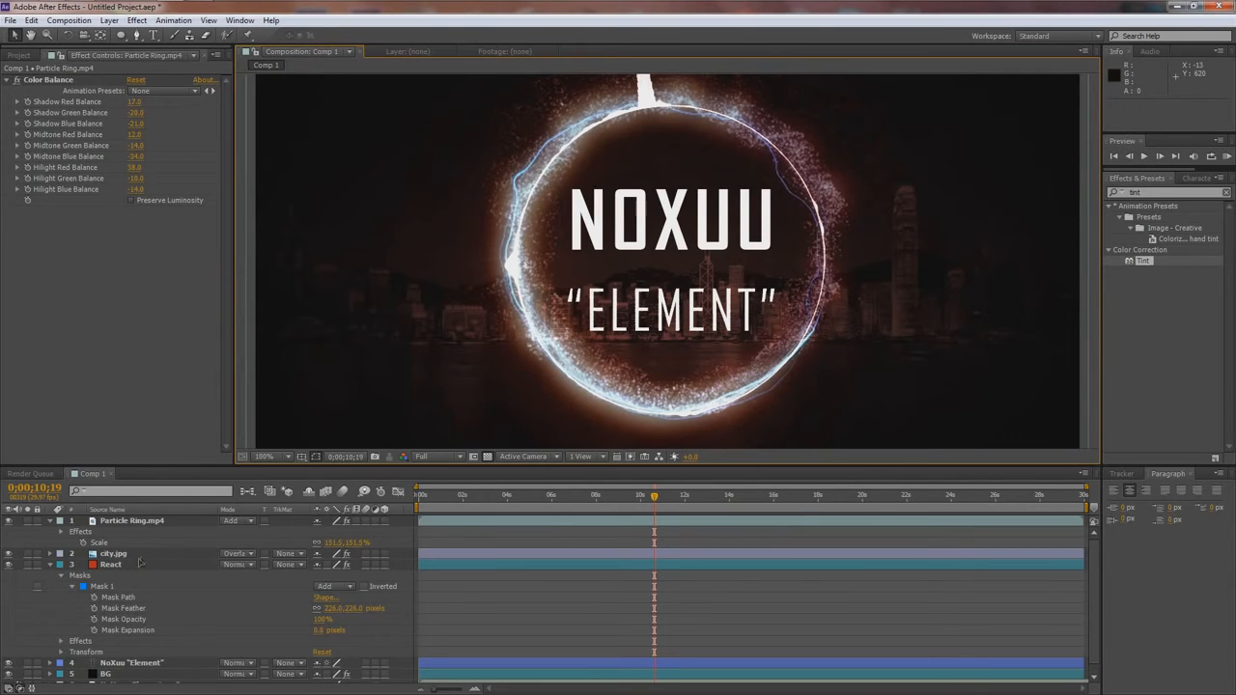
- Try Overlay as the NoXuu "Element" text layer's blending mode, then set it to Soft Light
scroll(144, 570, "down", 1)
left_click(134, 656)
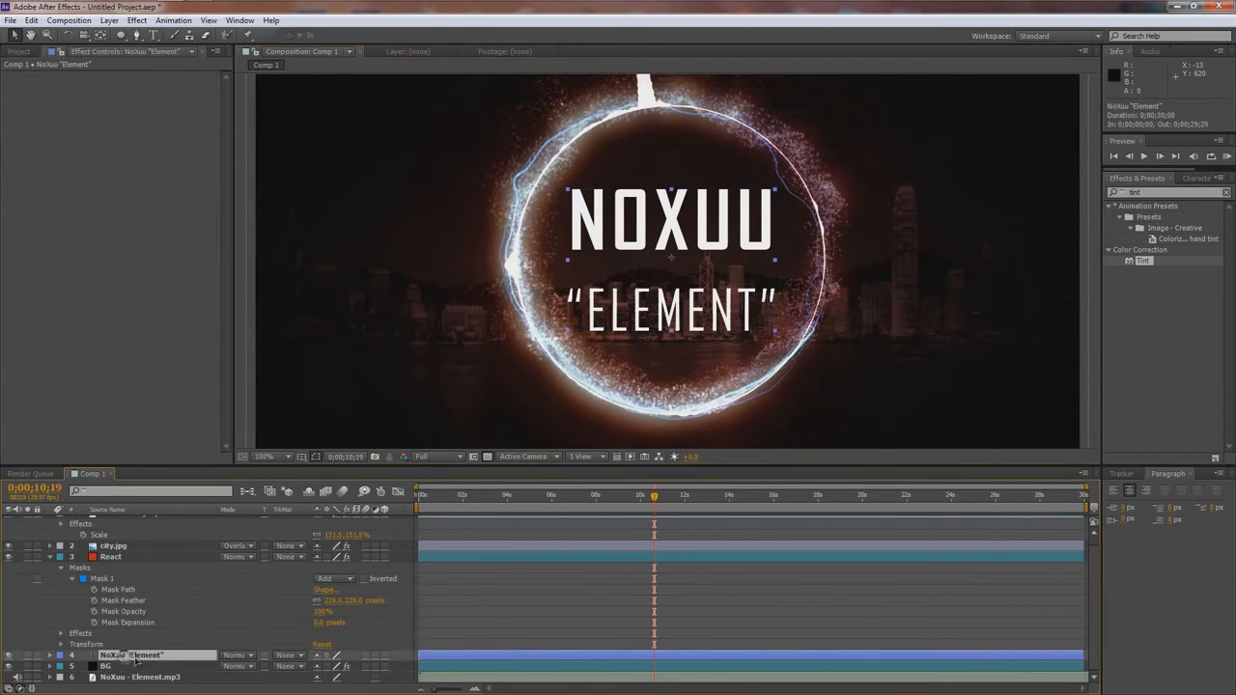
left_click(234, 656)
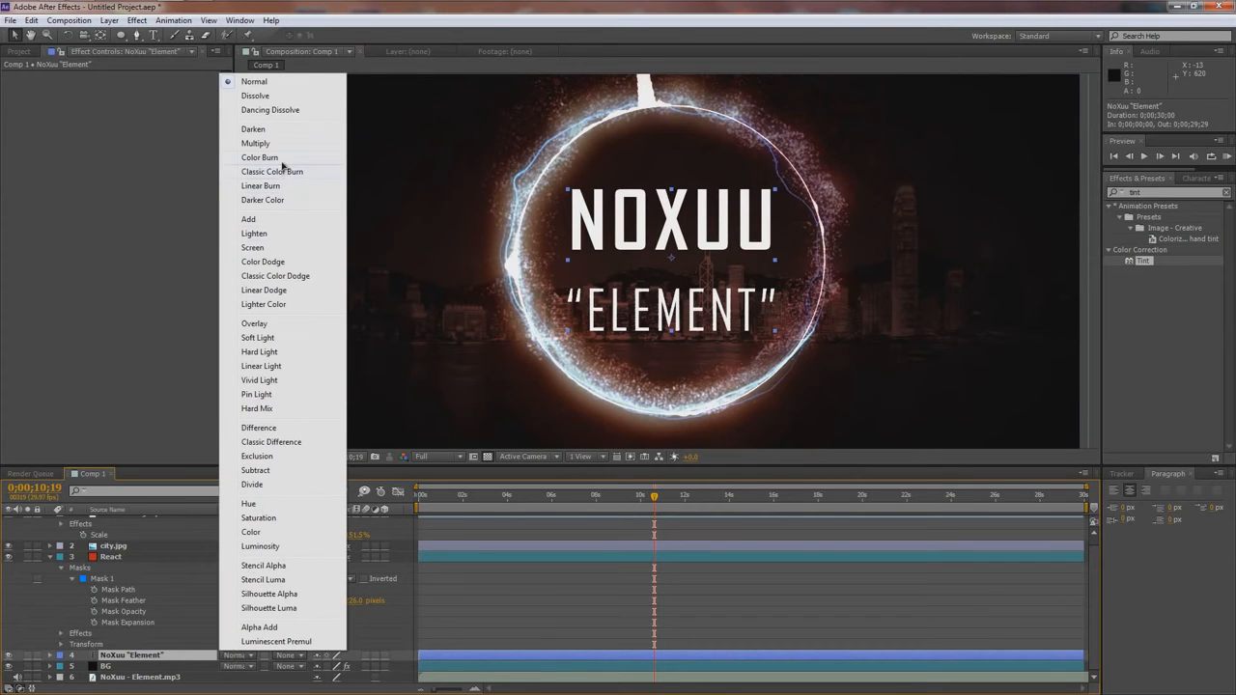
left_click(255, 325)
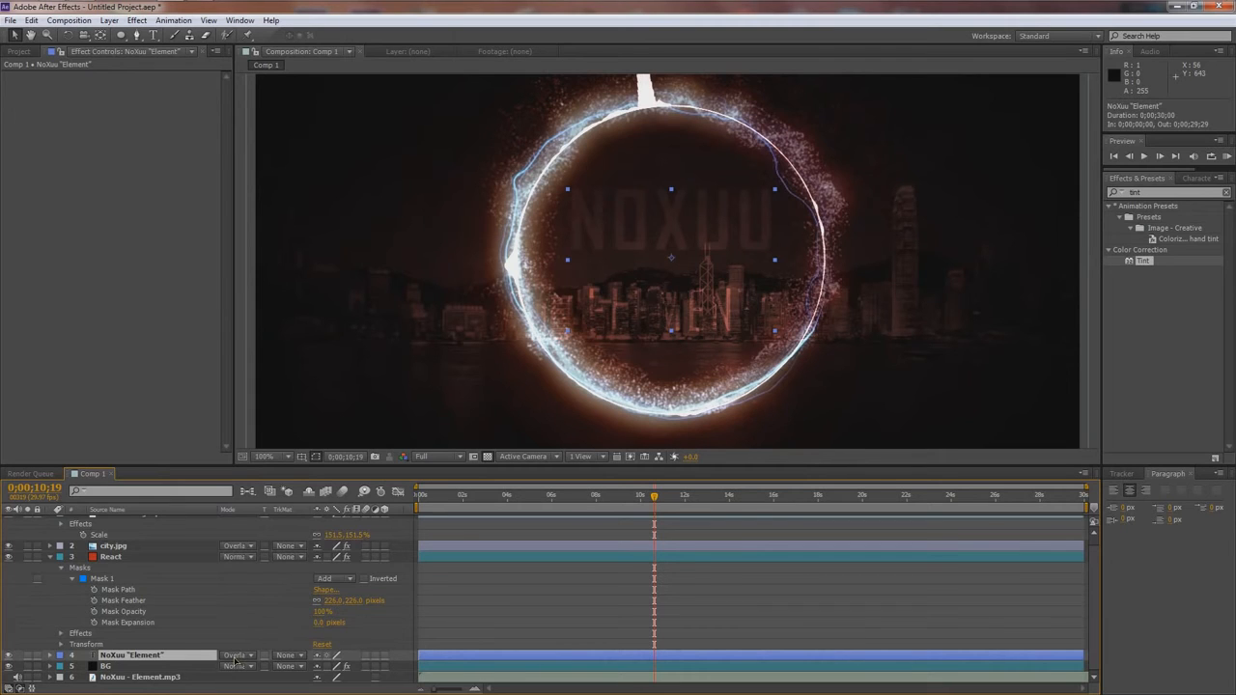
key("shift+equal")
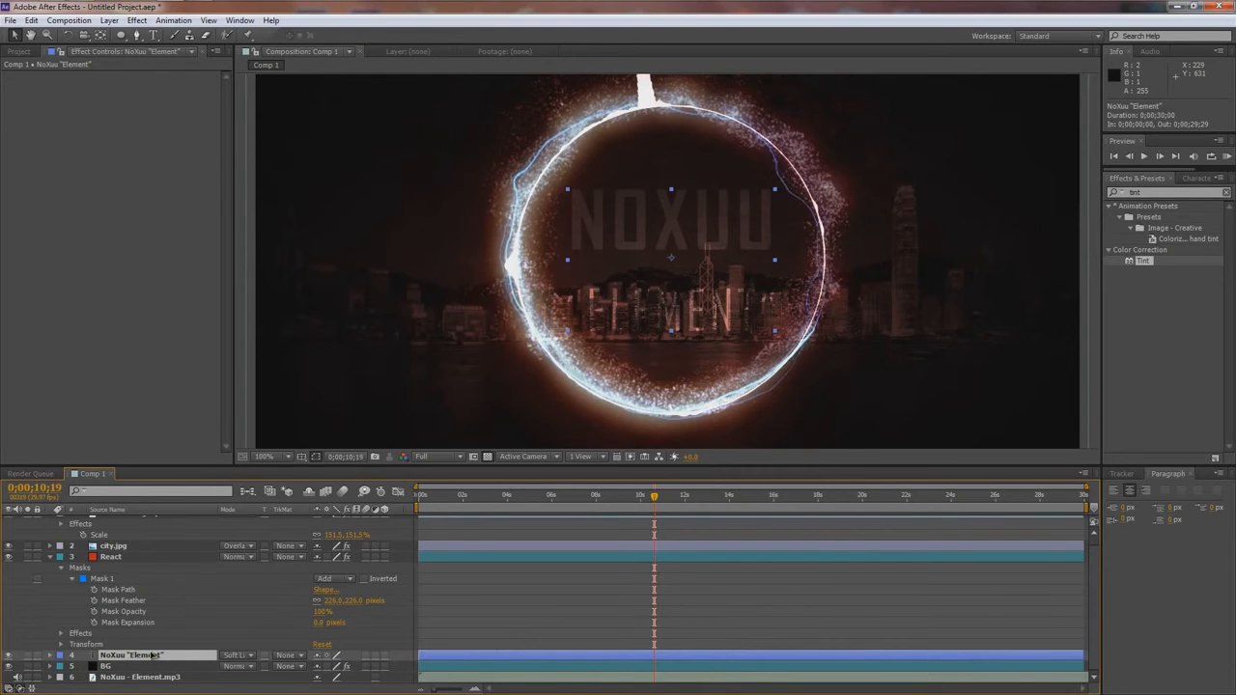
- Duplicate the Soft Light text layer twice, undo the second duplicate, and view the whole composition at 50%
key("ctrl+d")
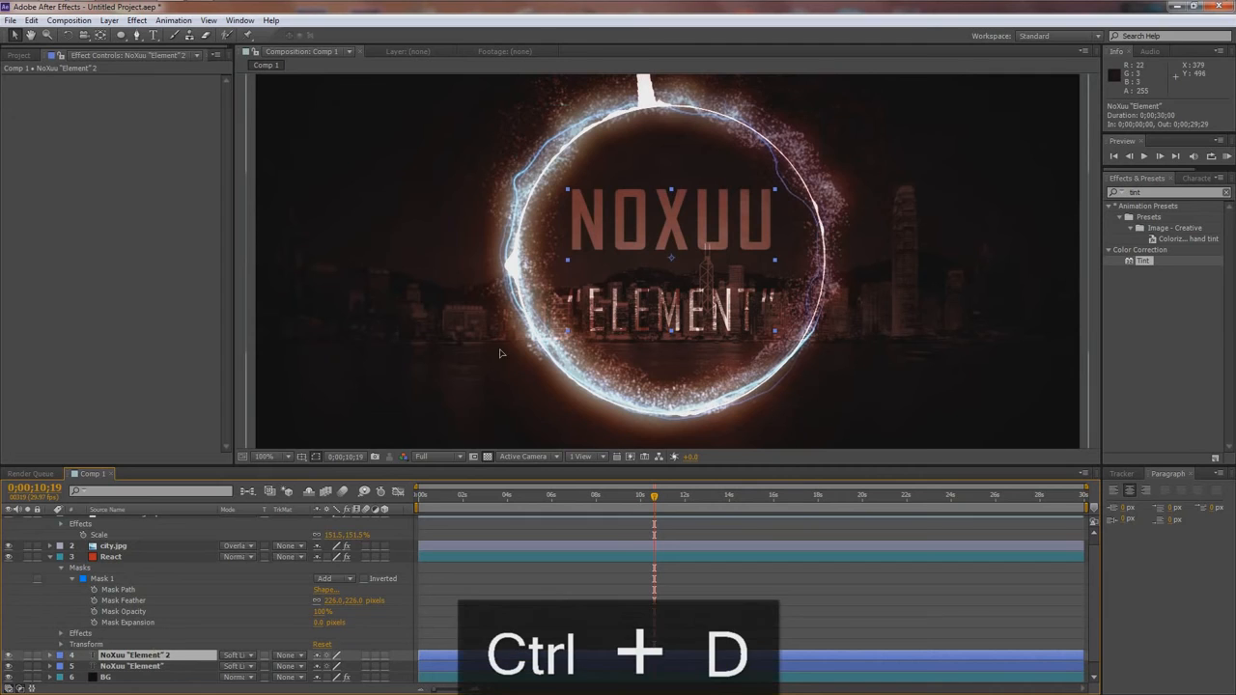
key("ctrl+d")
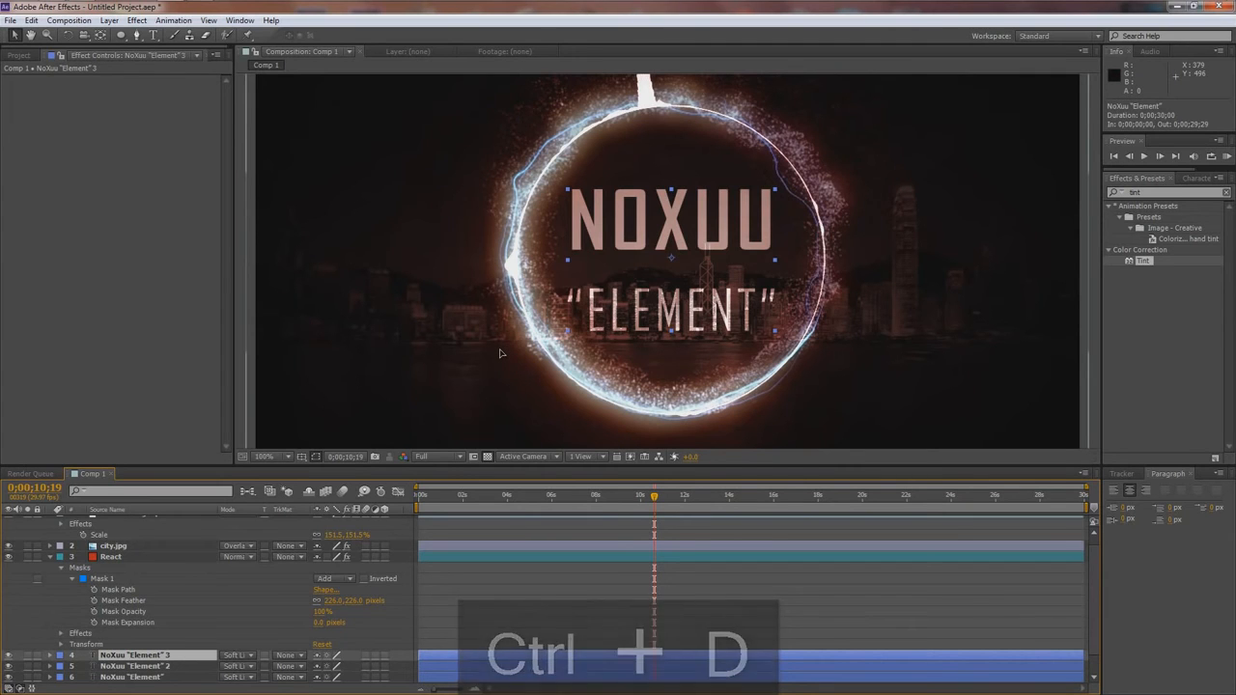
key("ctrl+z")
key("comma")
key("comma")
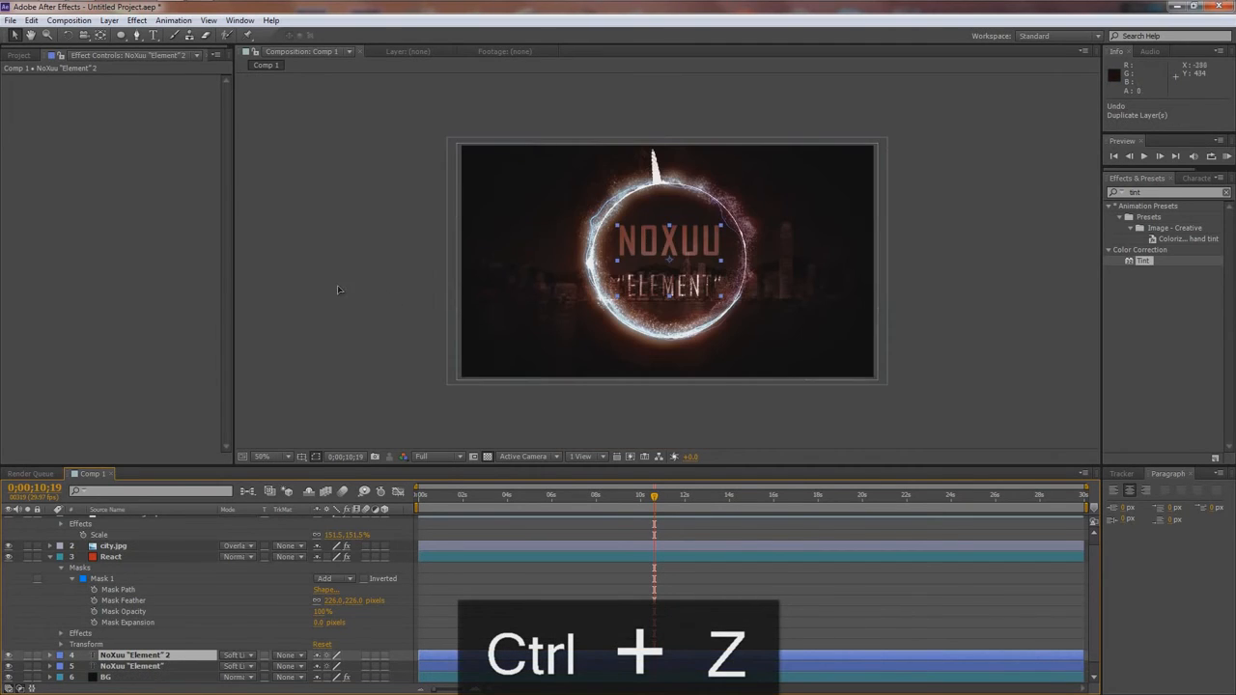
- Move the city.jpg layer below both NoXuu "Element" text layers, directly above BG
scroll(532, 266, "up", 1)
scroll(527, 266, "down", 1)
scroll(123, 611, "down", 1)
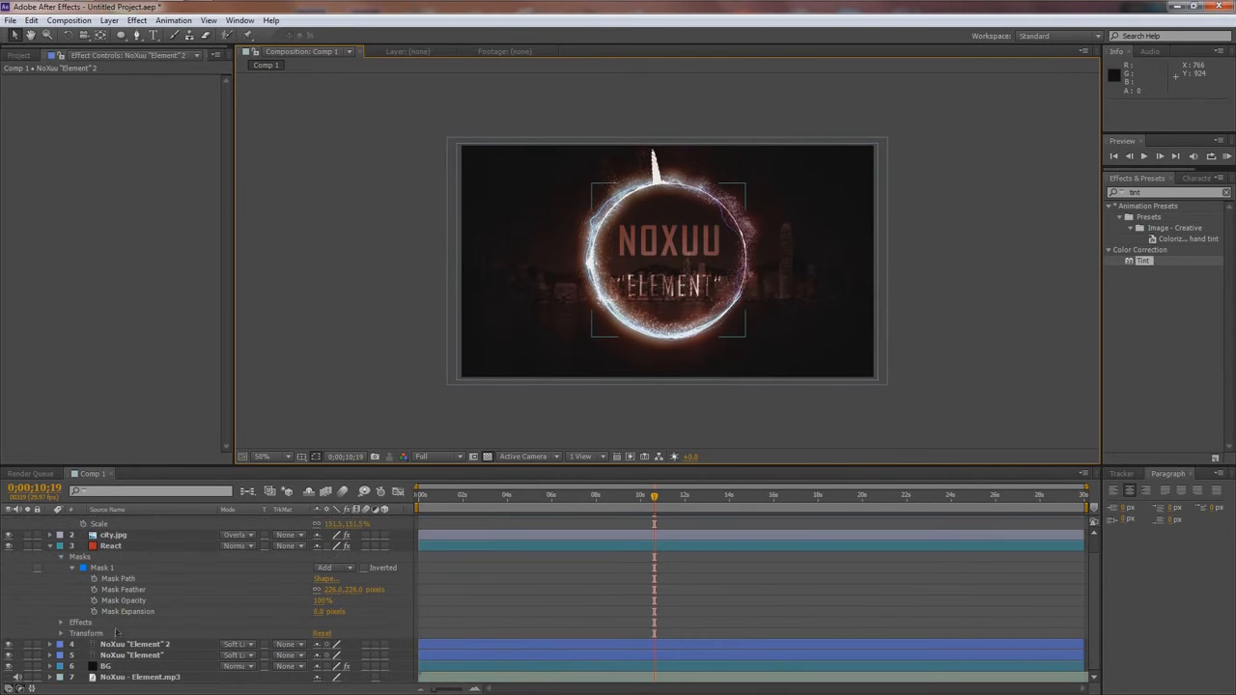
left_click(118, 579)
left_click_drag(113, 535, 141, 664)
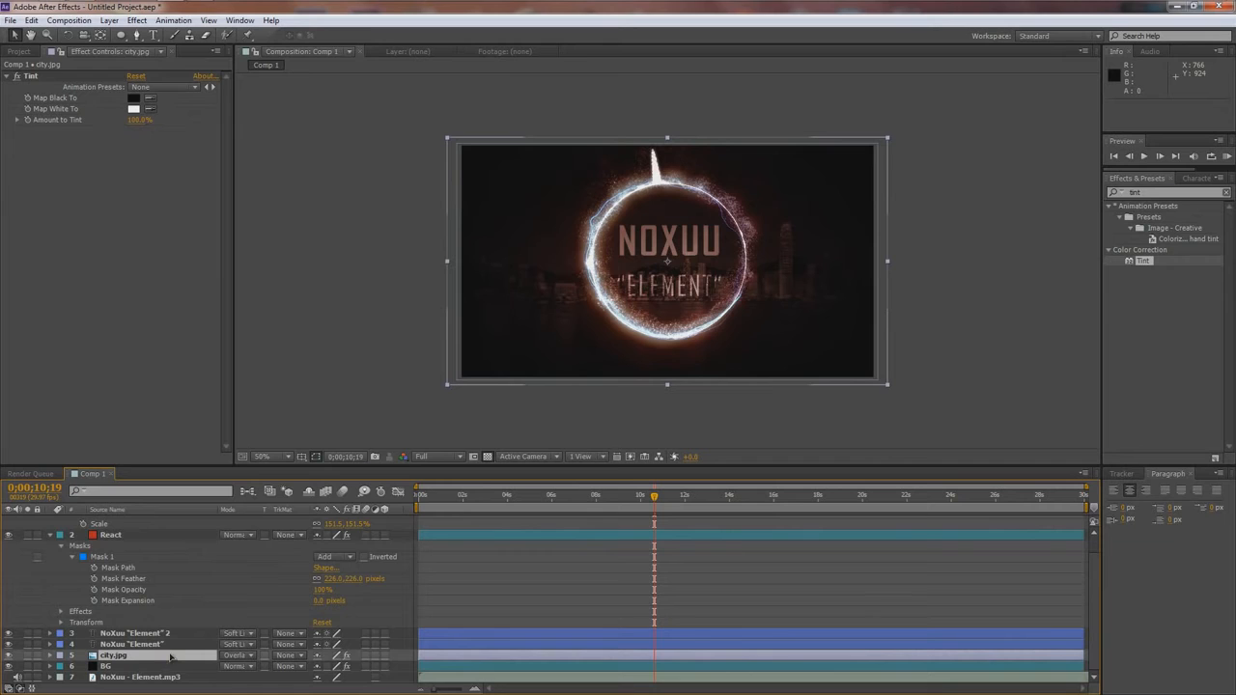
- Scale city.jpg up to about 115% and reposition it to 664, 436 so the skyline sits lower behind the ring
key("s")
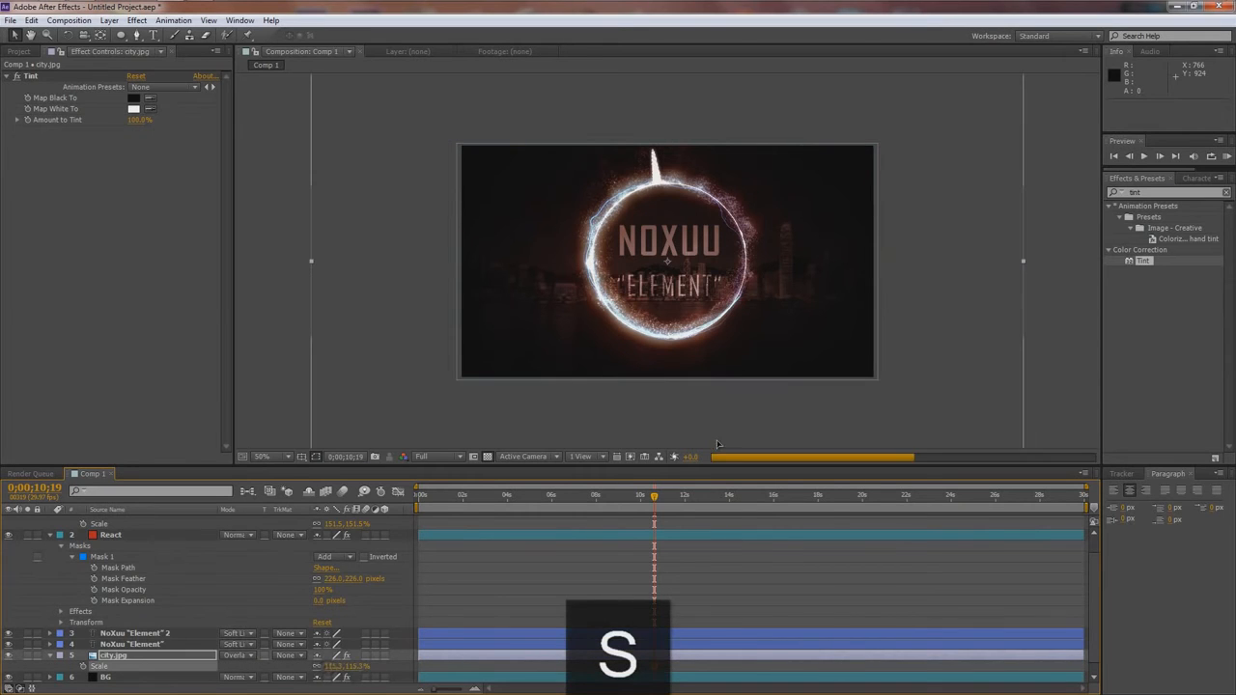
scroll(906, 337, "down", 1)
mouse_move(844, 326)
left_mouse_down()
mouse_move(844, 338)
mouse_move(822, 321)
mouse_move(824, 331)
left_mouse_up()
scroll(825, 333, "up", 2)
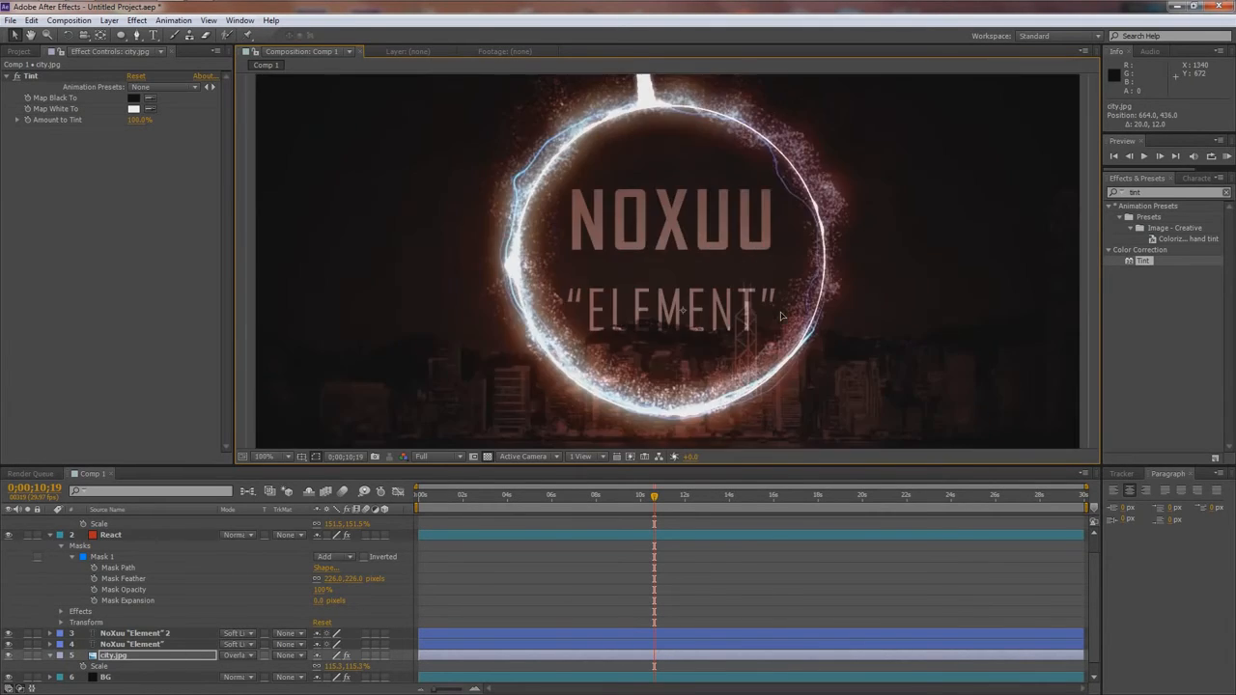
scroll(814, 317, "down", 2)
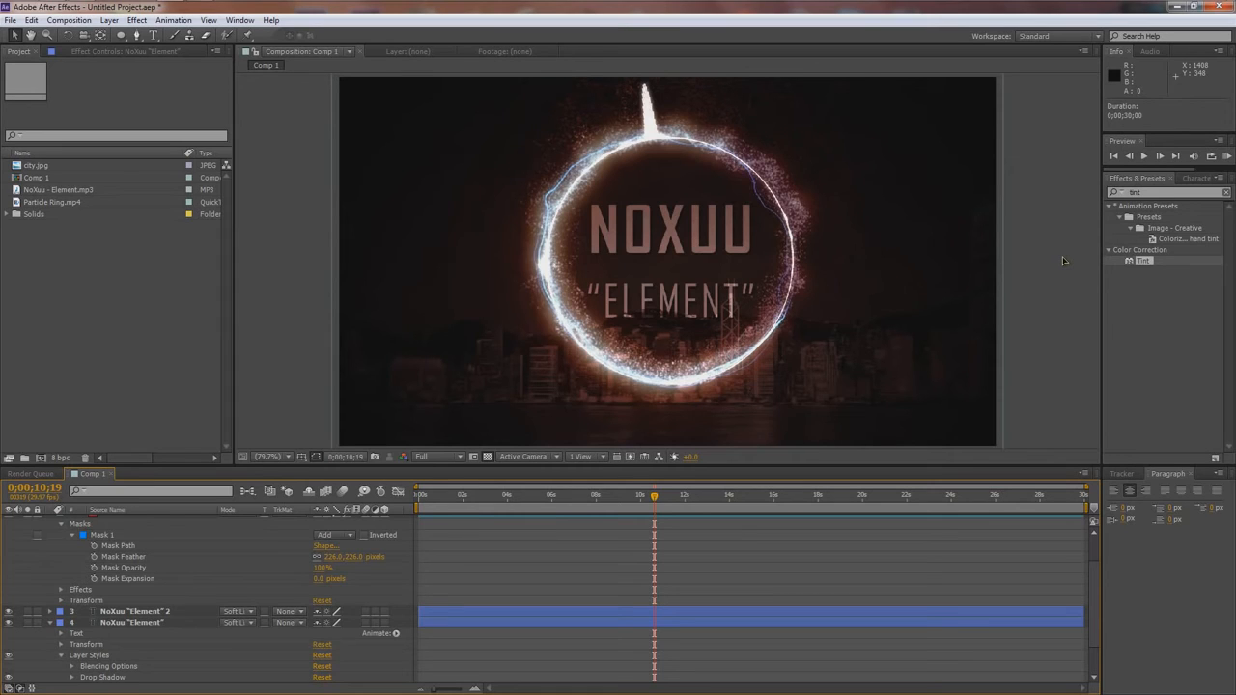
- Add Comp 1 to the render queue and save the project to the Desktop as "Audio React Ring"
key("ctrl+m")
left_click(10, 20)
mouse_move(42, 141)
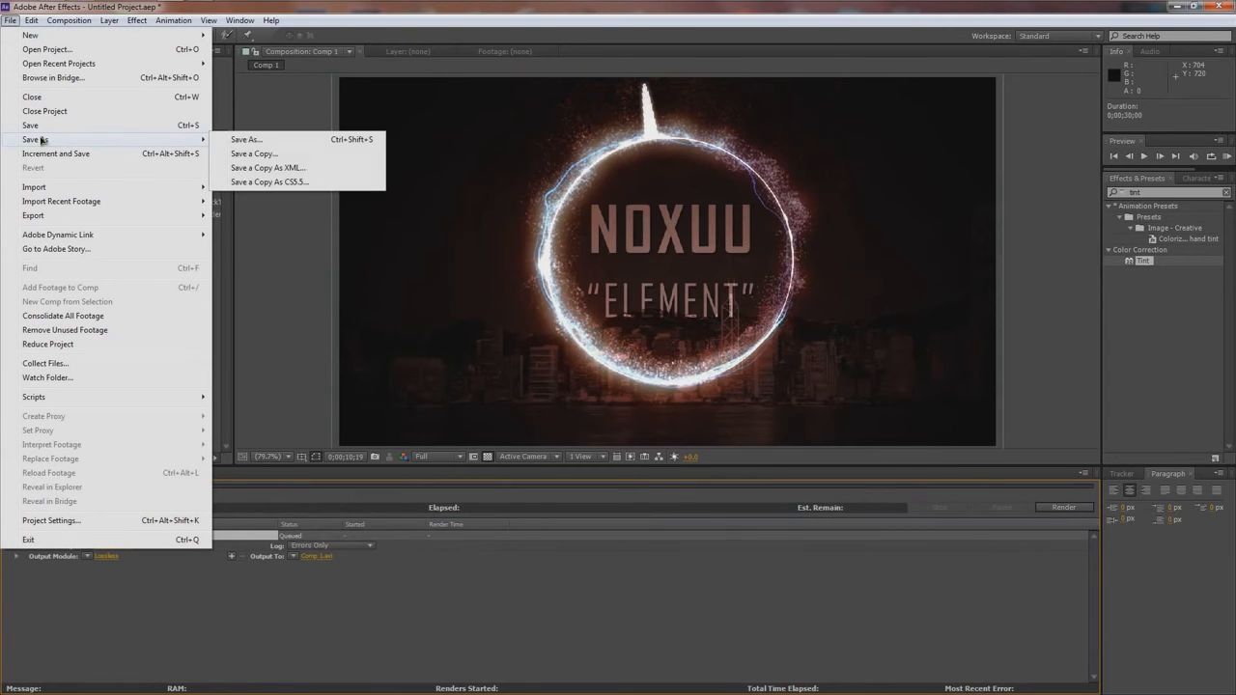
left_click(241, 140)
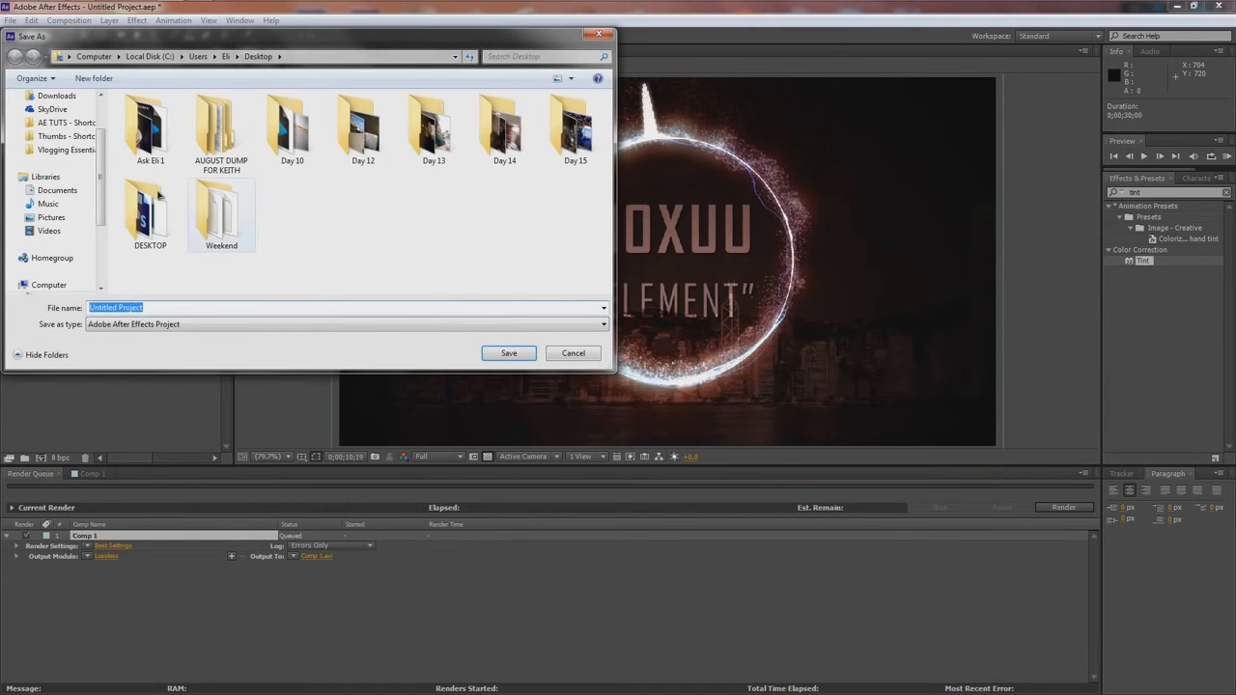
left_click_drag(99, 157, 100, 102)
left_click(51, 115)
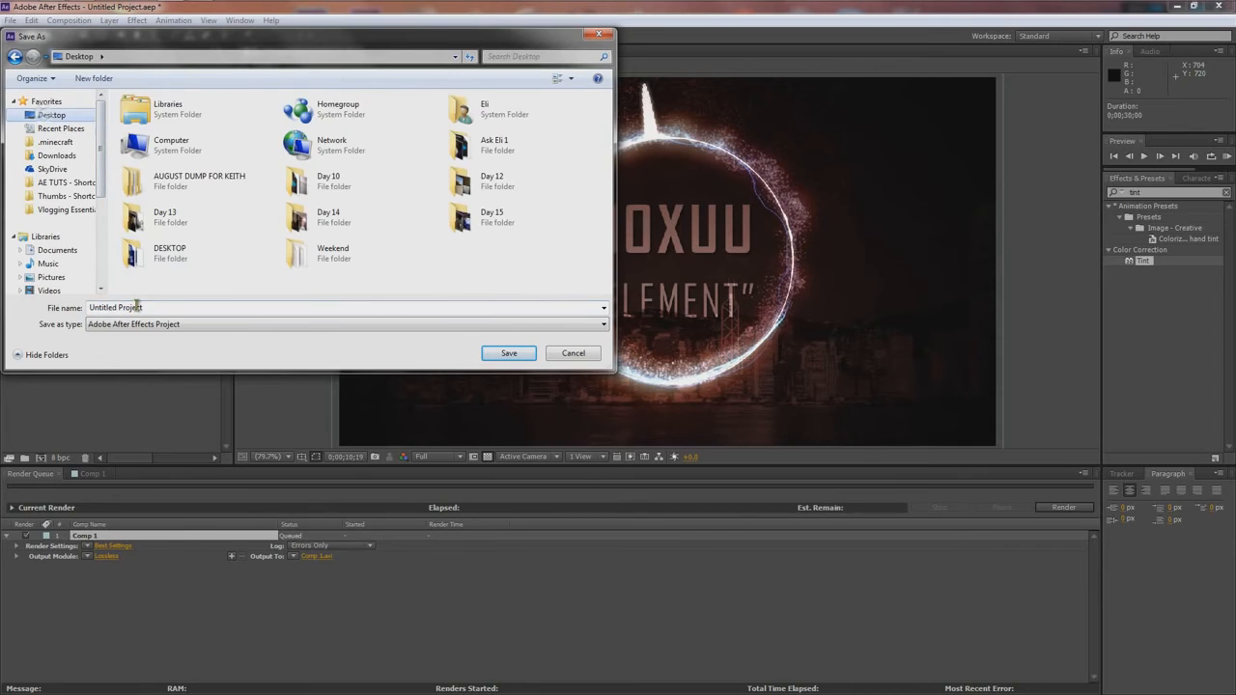
type("Audio React Ring")
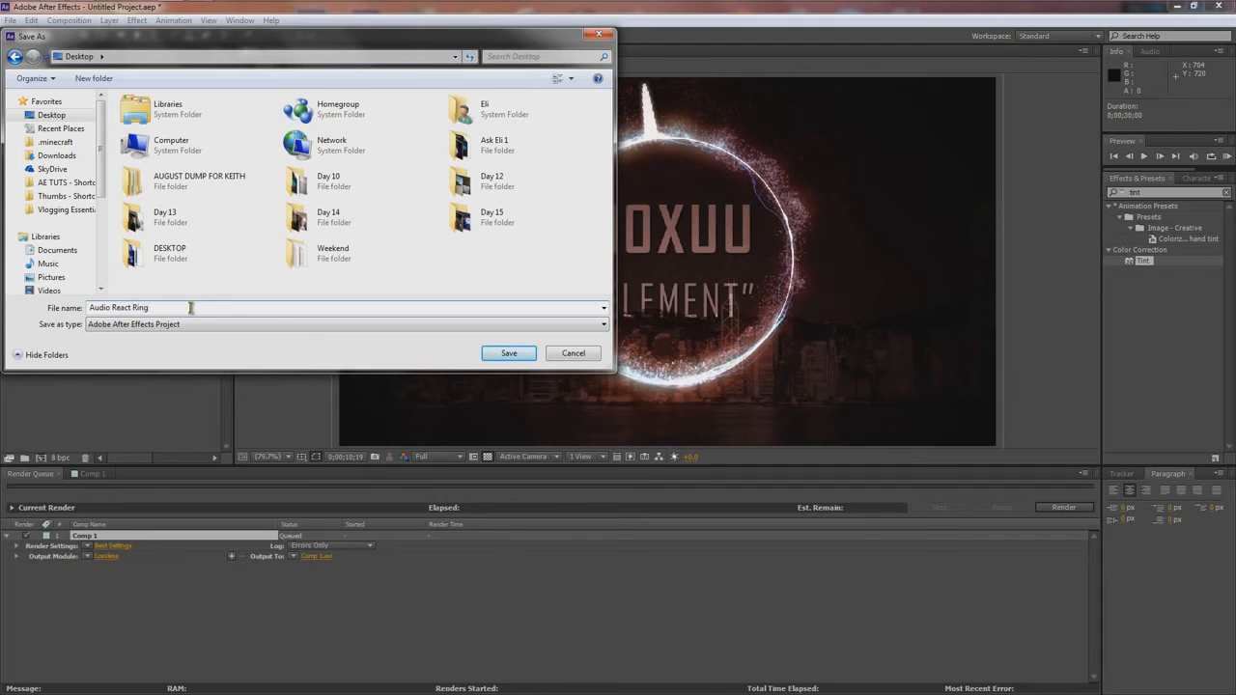
key("Return")
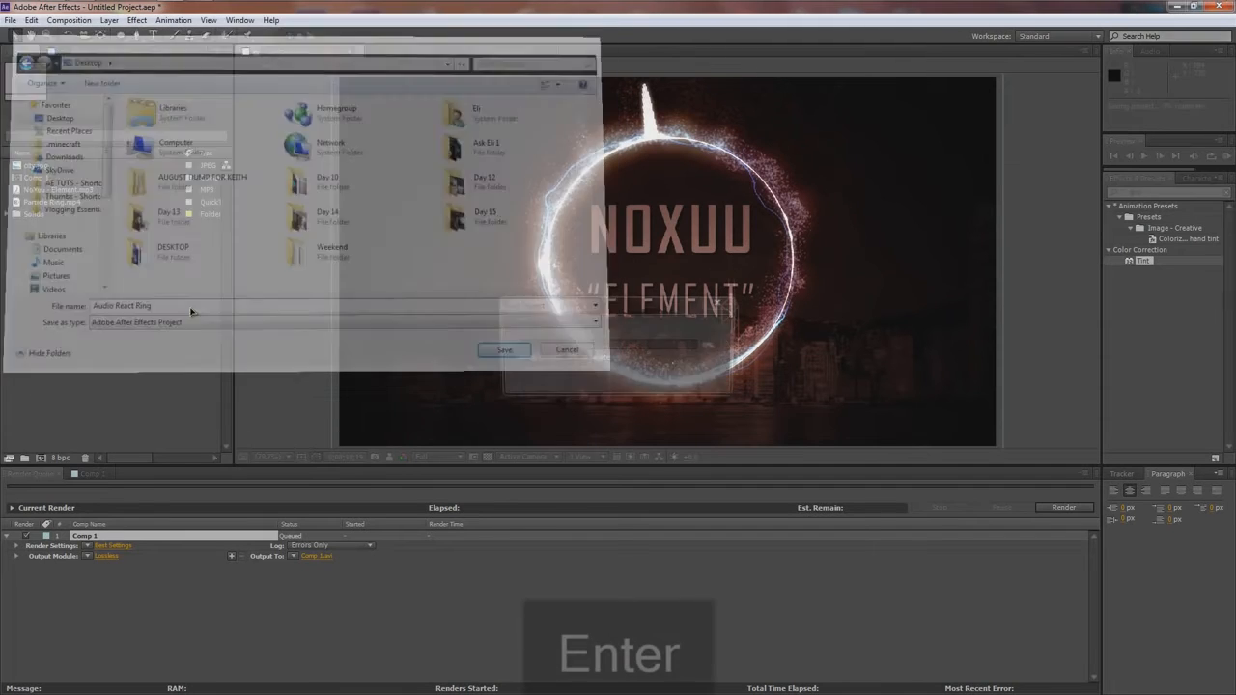
- Set the output module format of Comp 1 to H.264
left_click(106, 557)
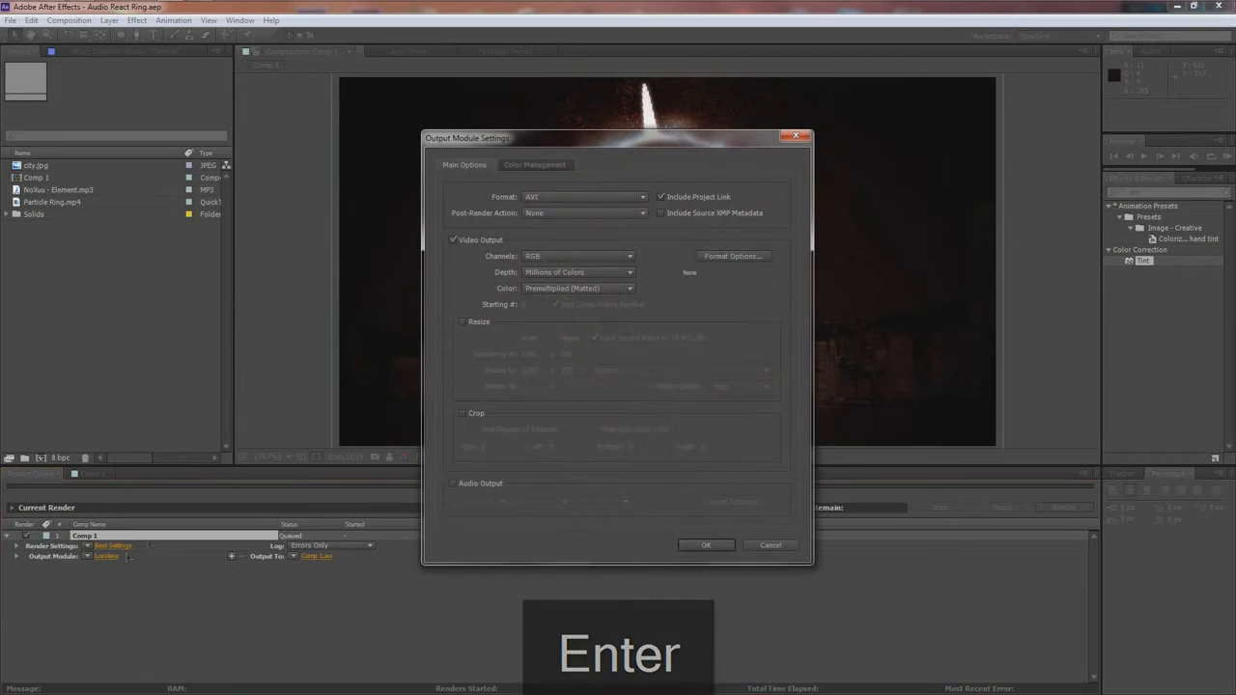
left_click(537, 198)
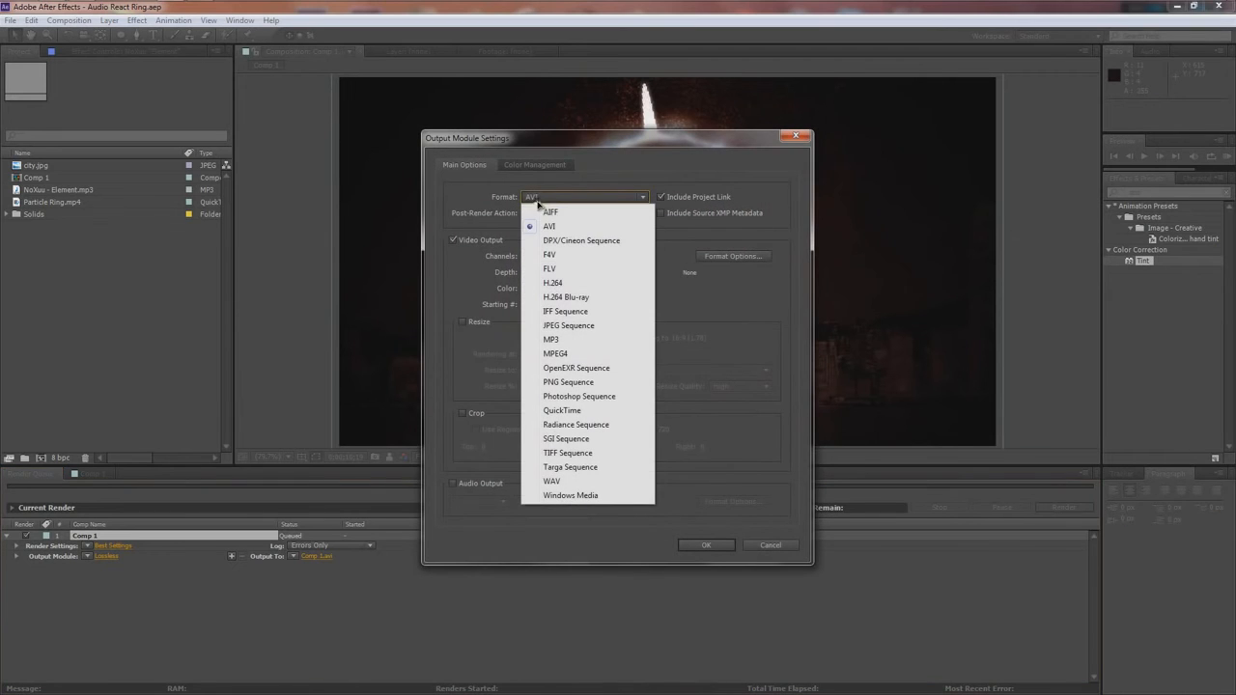
left_click(553, 283)
left_click(693, 547)
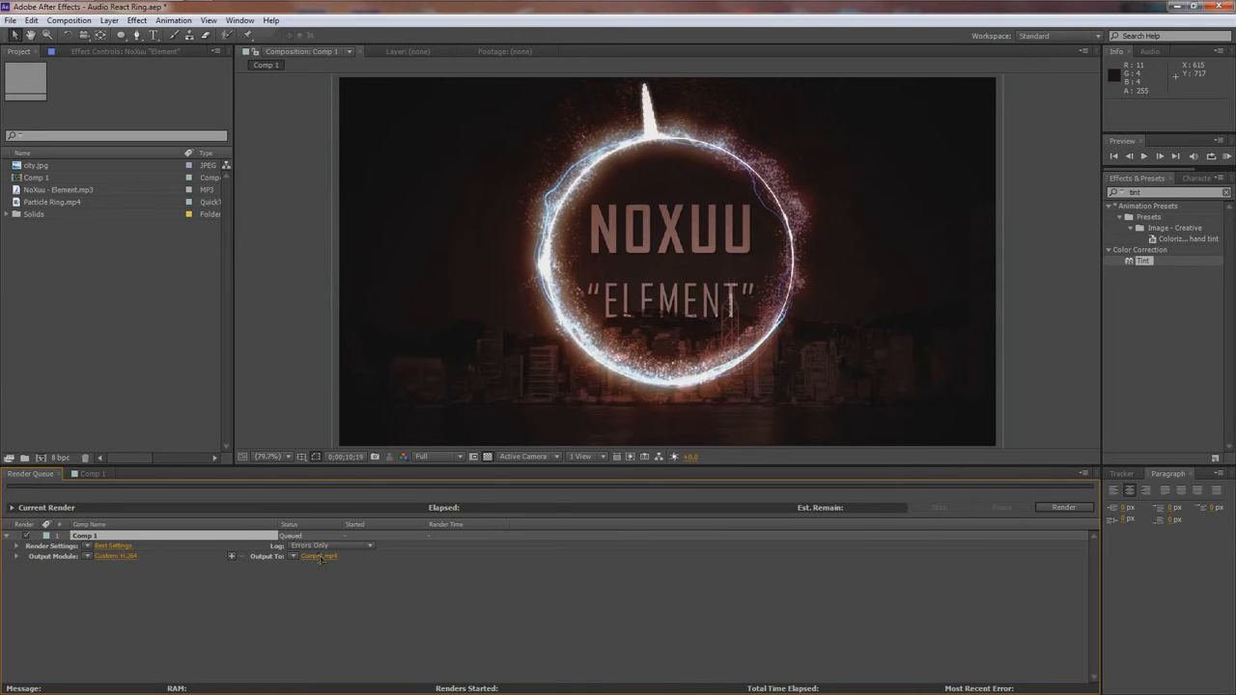
- Set the render output file to "Example II" on the Desktop and start rendering Comp 1
left_click(319, 557)
left_click(291, 220)
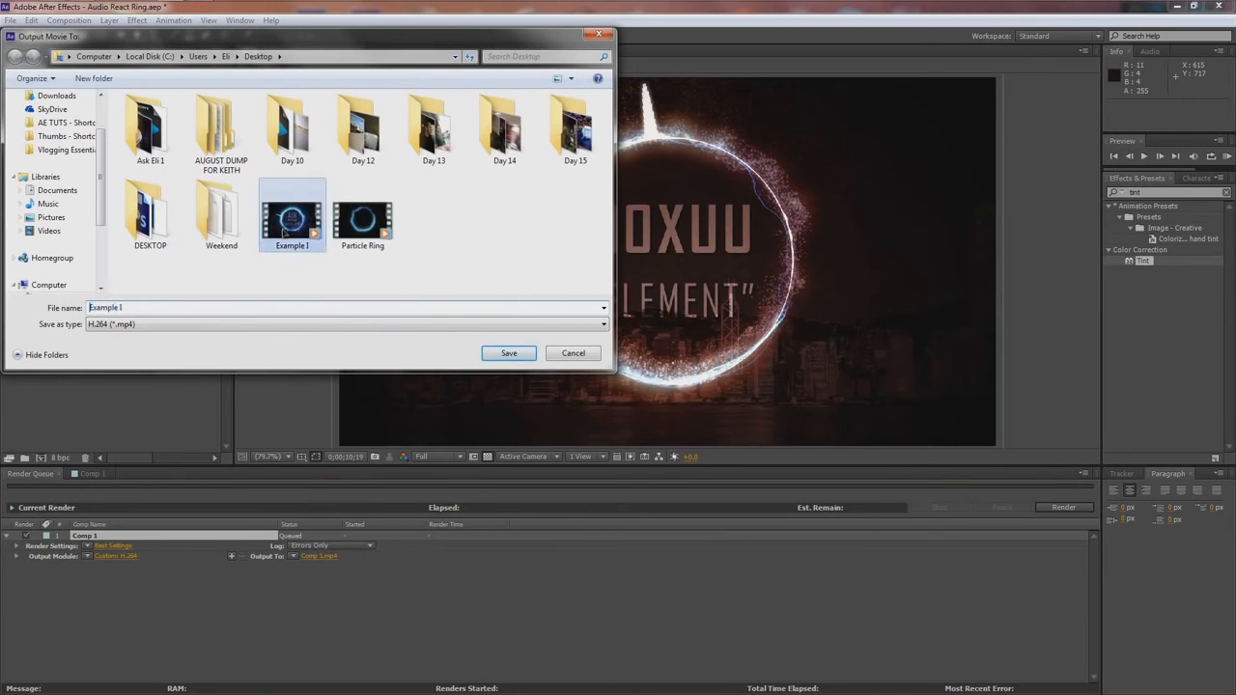
left_click(184, 309)
type("I")
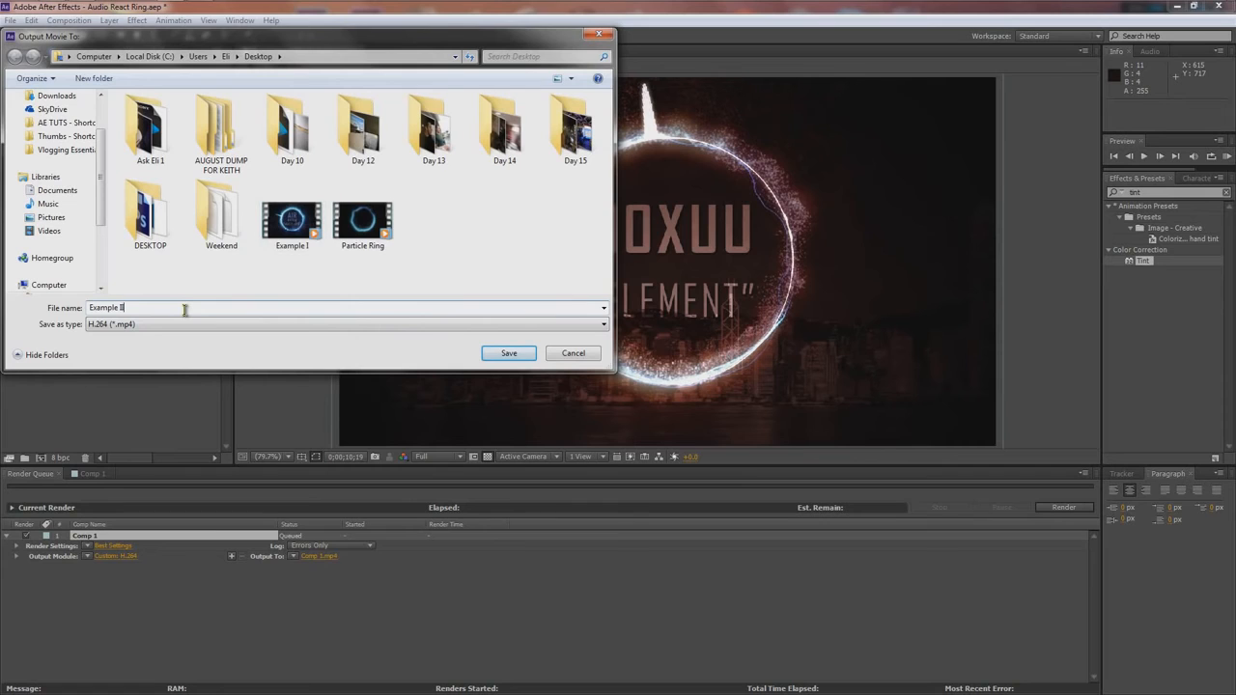
key("Return")
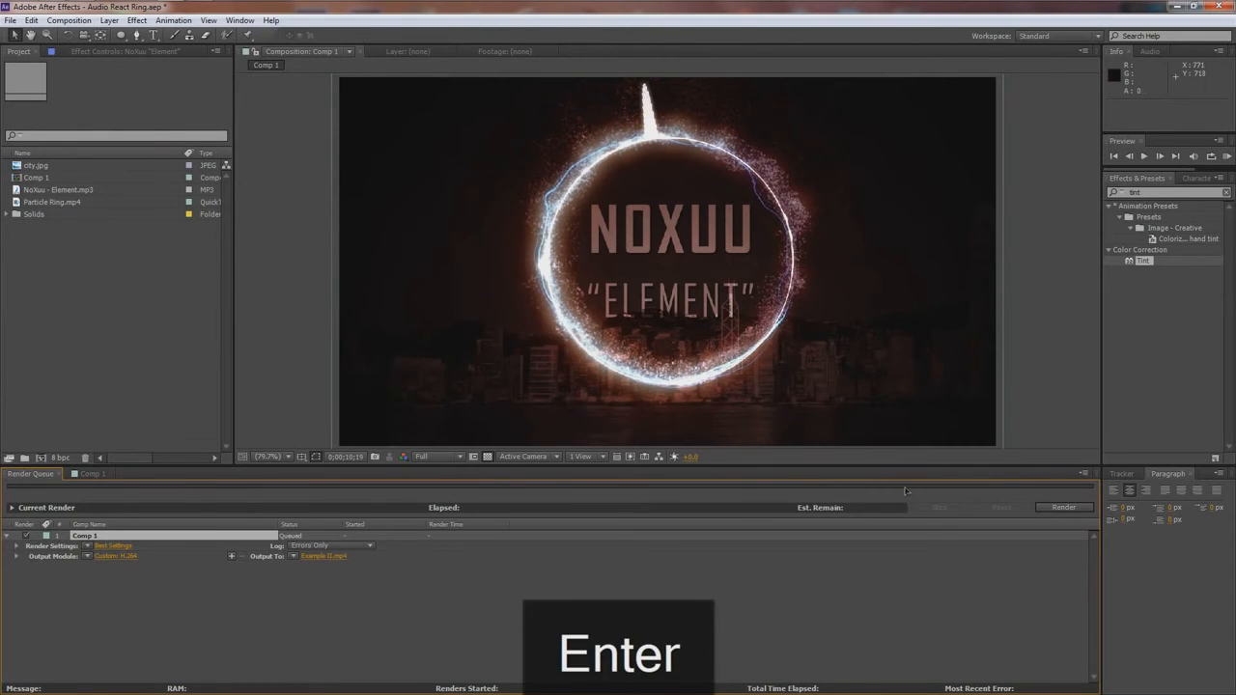
left_click(1062, 509)
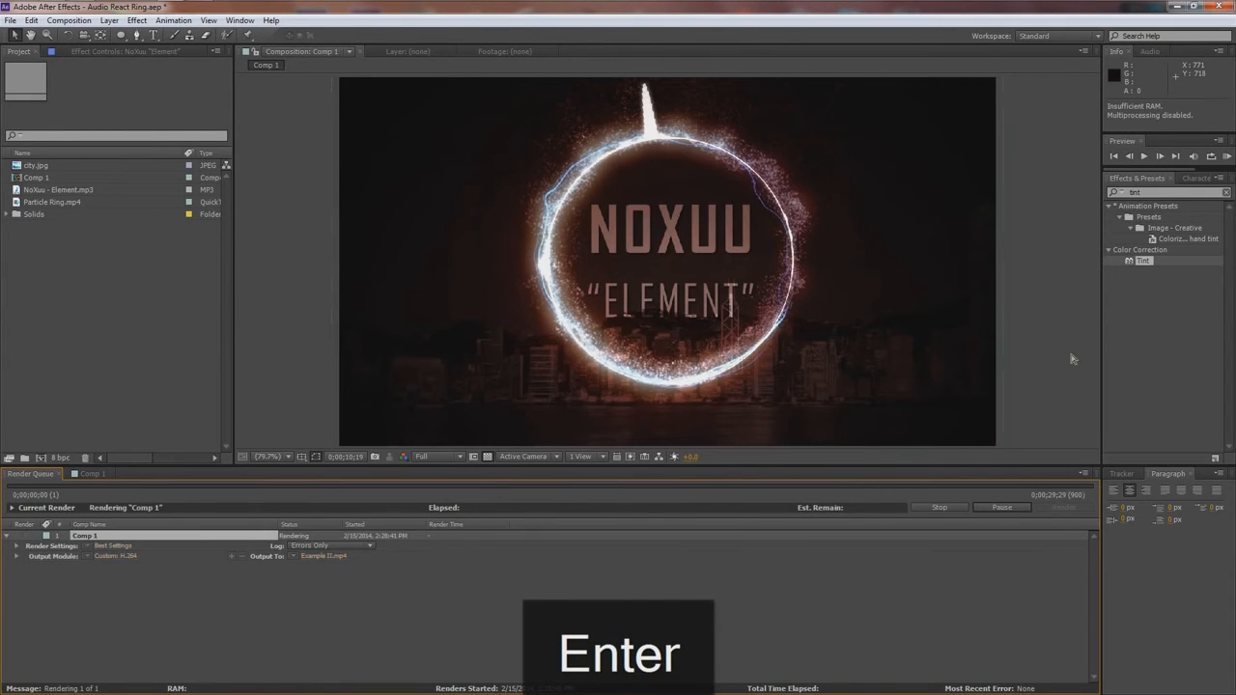